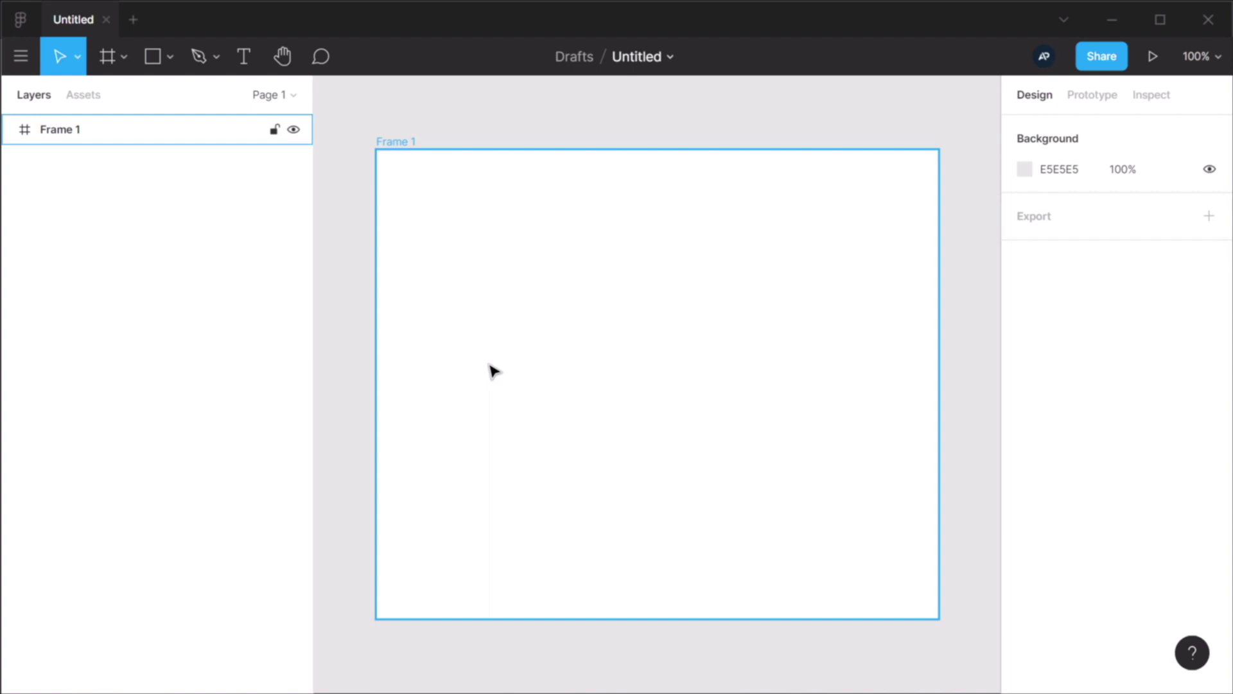
- Draw three rectangles of varied sizes scattered inside Frame 1, then select Frame 1
key(r)
drag(465, 212, 651, 432)
key(r)
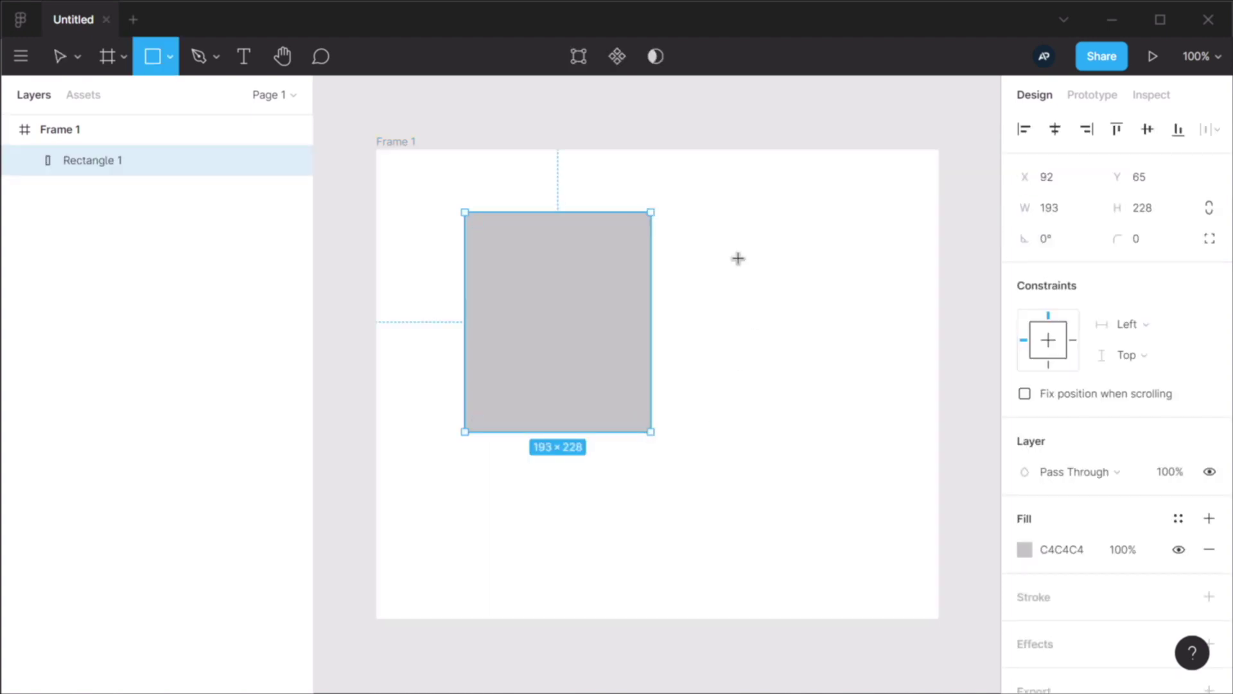
drag(724, 269, 872, 514)
key(r)
drag(430, 467, 626, 593)
click(966, 564)
click(403, 147)
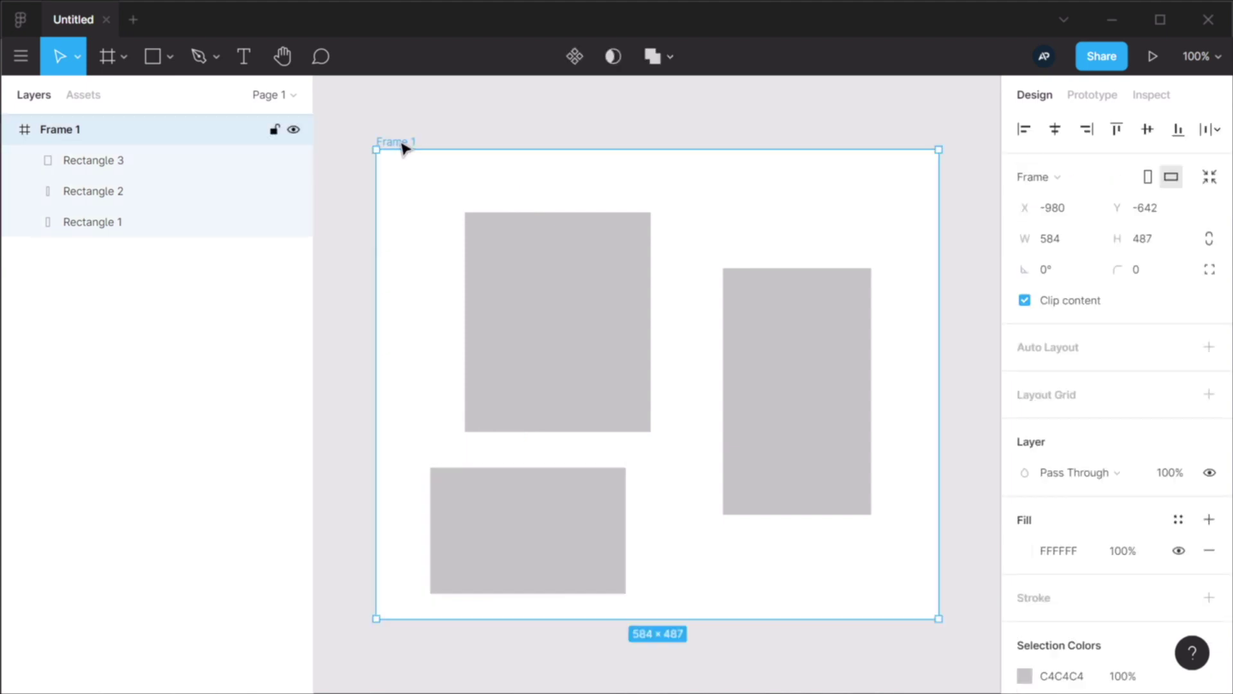
- Add auto layout to Frame 1 and set its direction to Vertical
click(1209, 347)
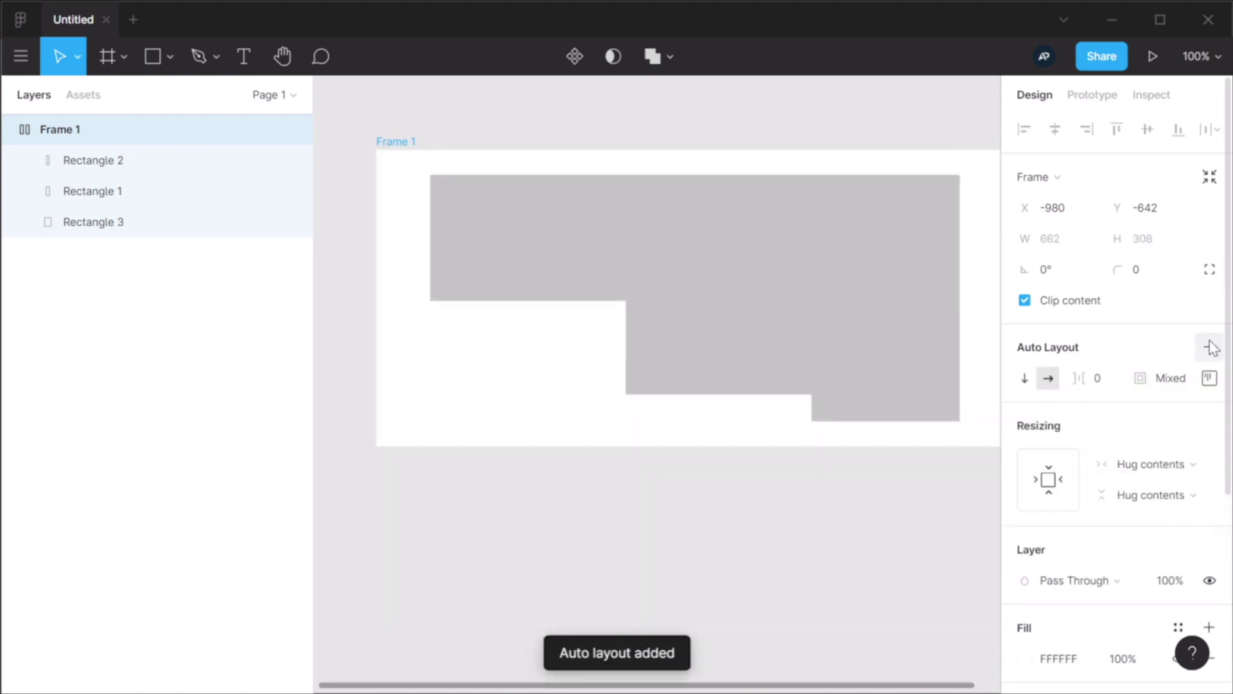
click(861, 534)
click(795, 369)
click(432, 156)
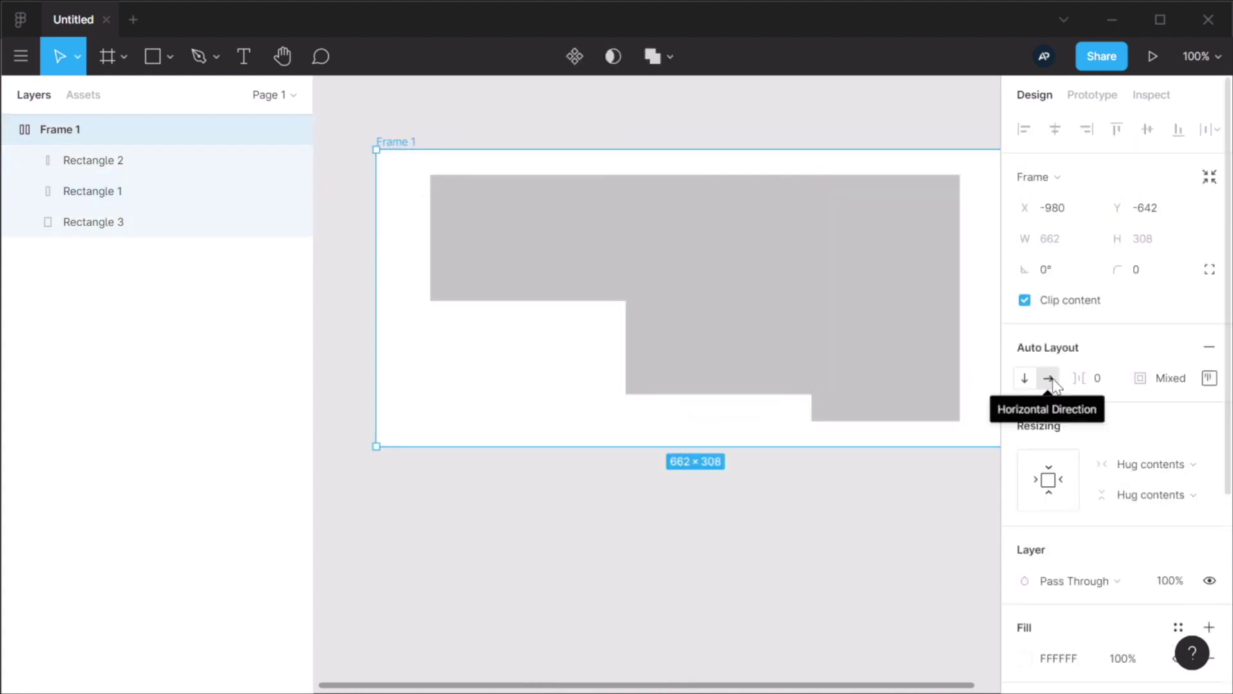
click(1031, 381)
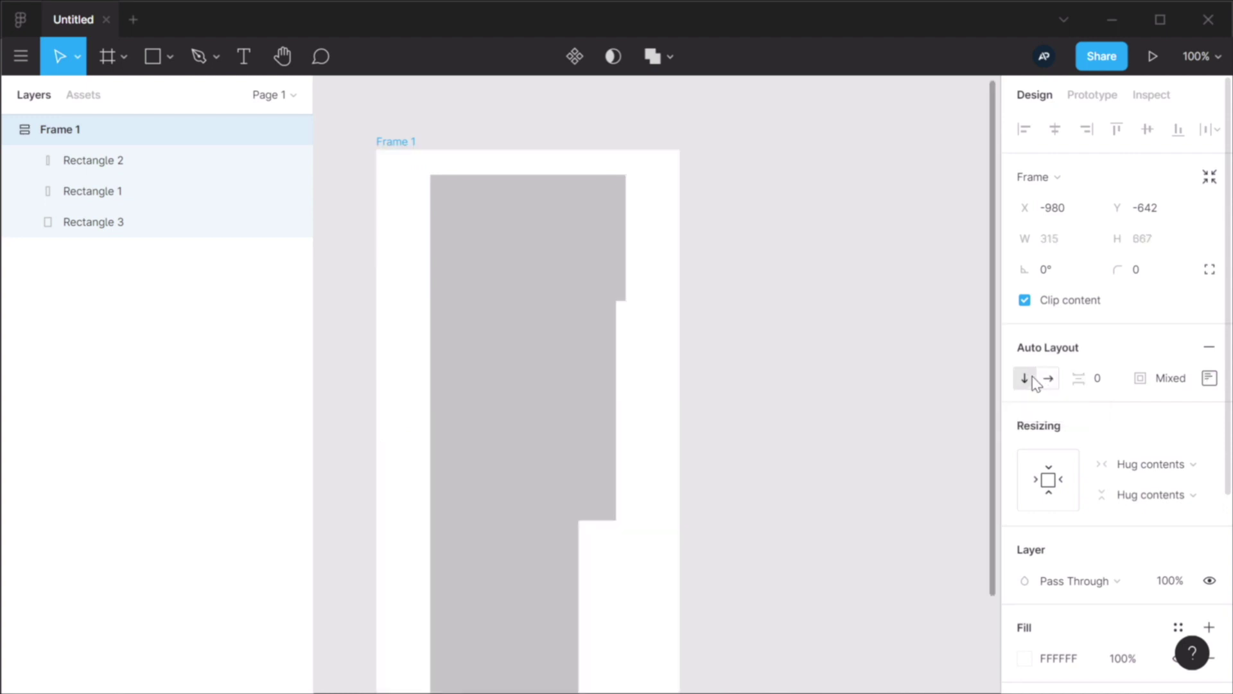
click(855, 392)
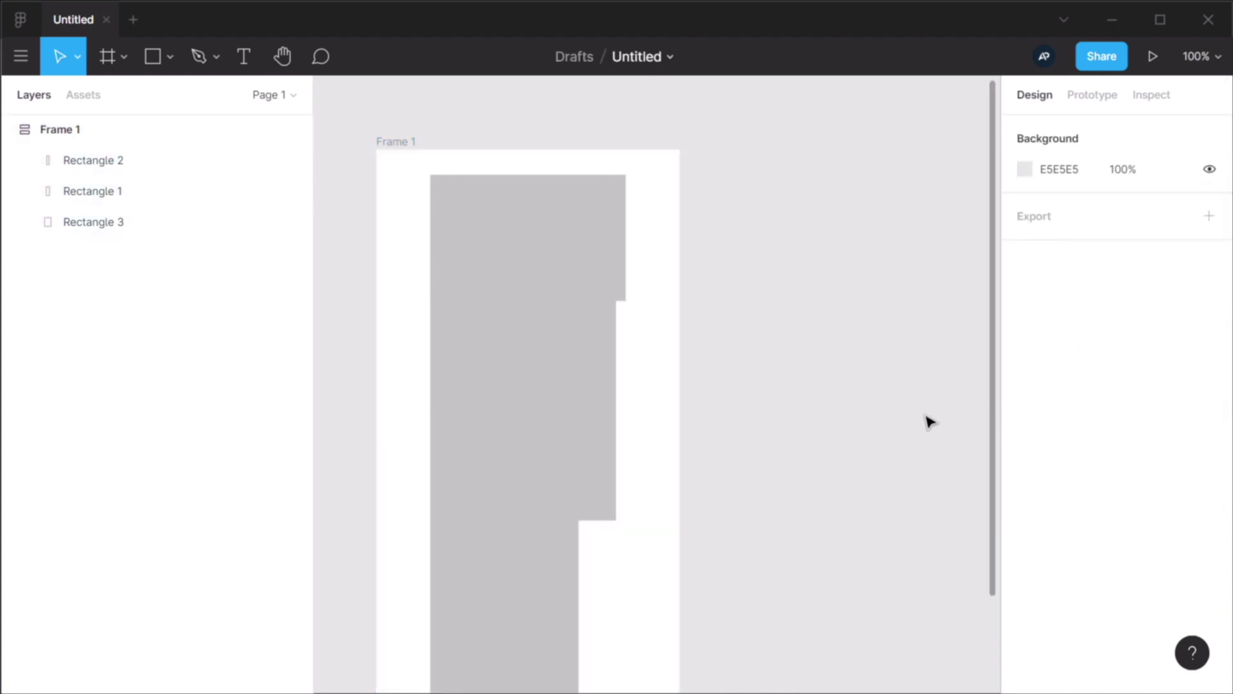
- Delete Rectangle 2 and Rectangle 1, leaving only Rectangle 3 in the frame
key(shift+0)
scroll(911, 407, down, 2)
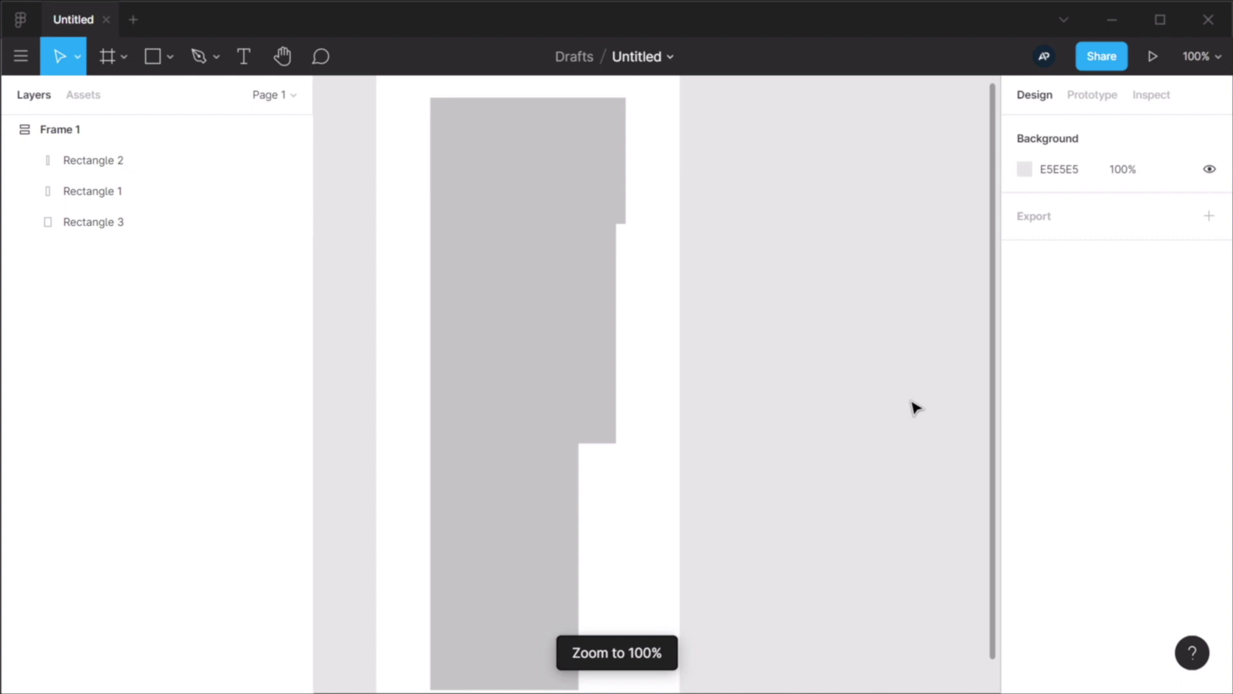
key(shift+1)
click(622, 523)
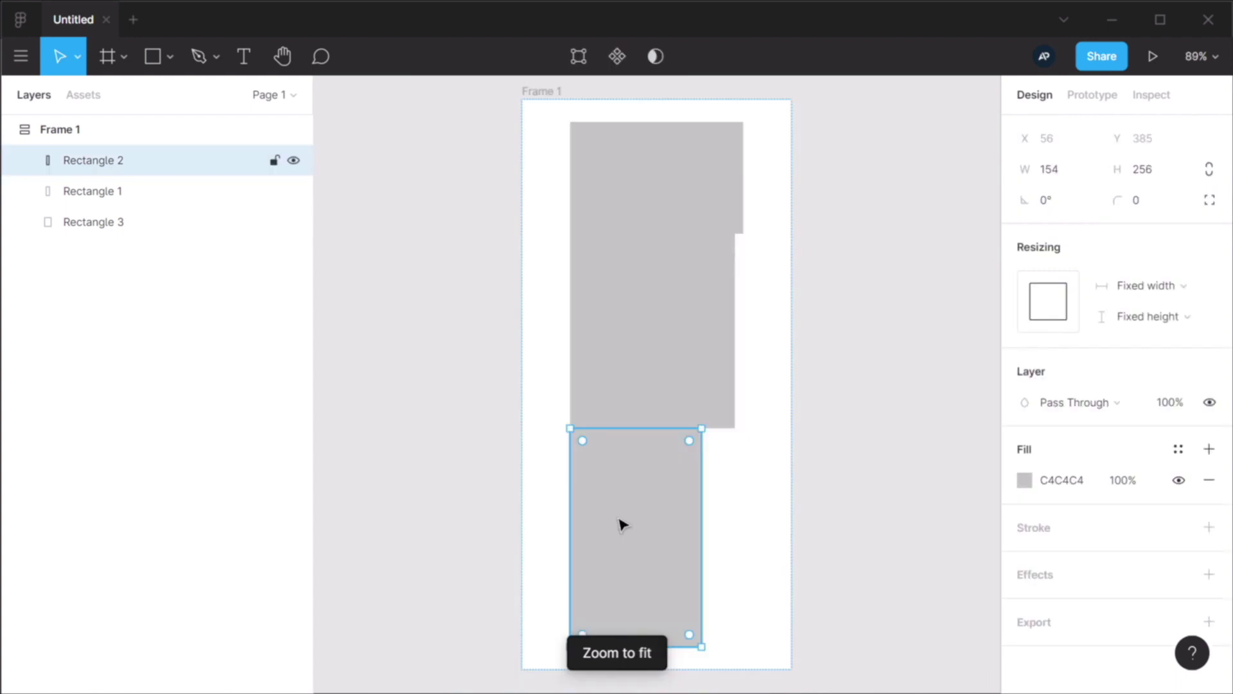
key(Delete)
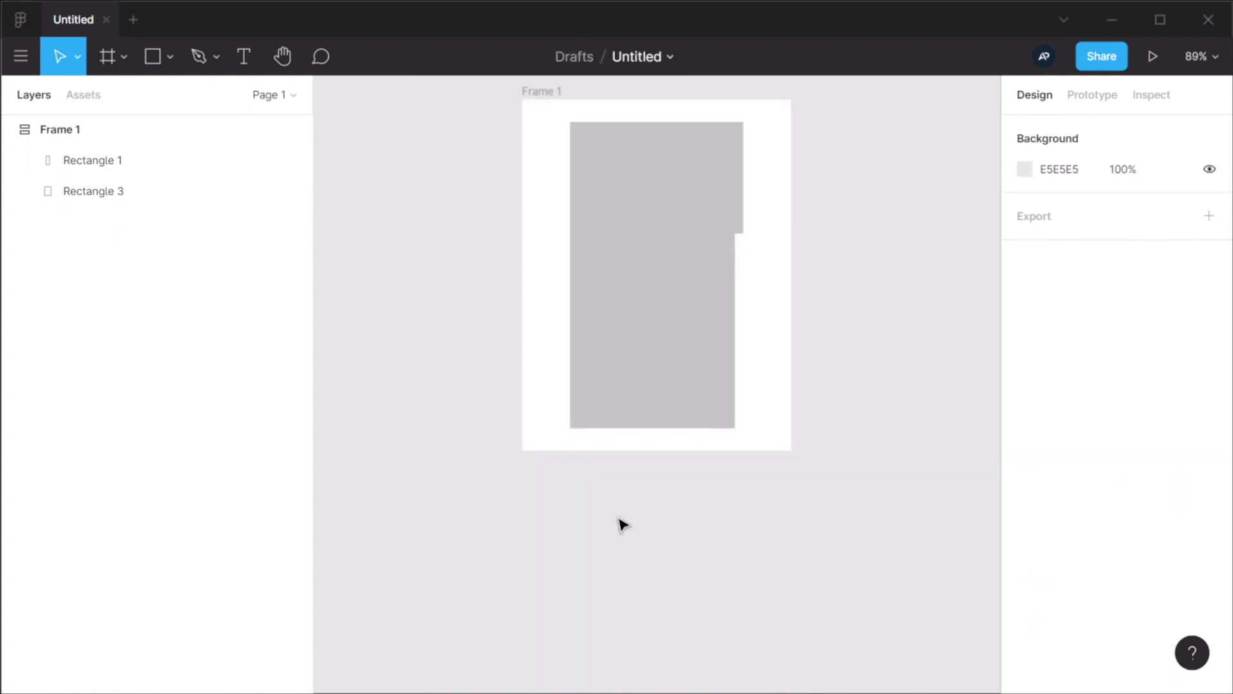
scroll(626, 530, up, 1)
click(661, 393)
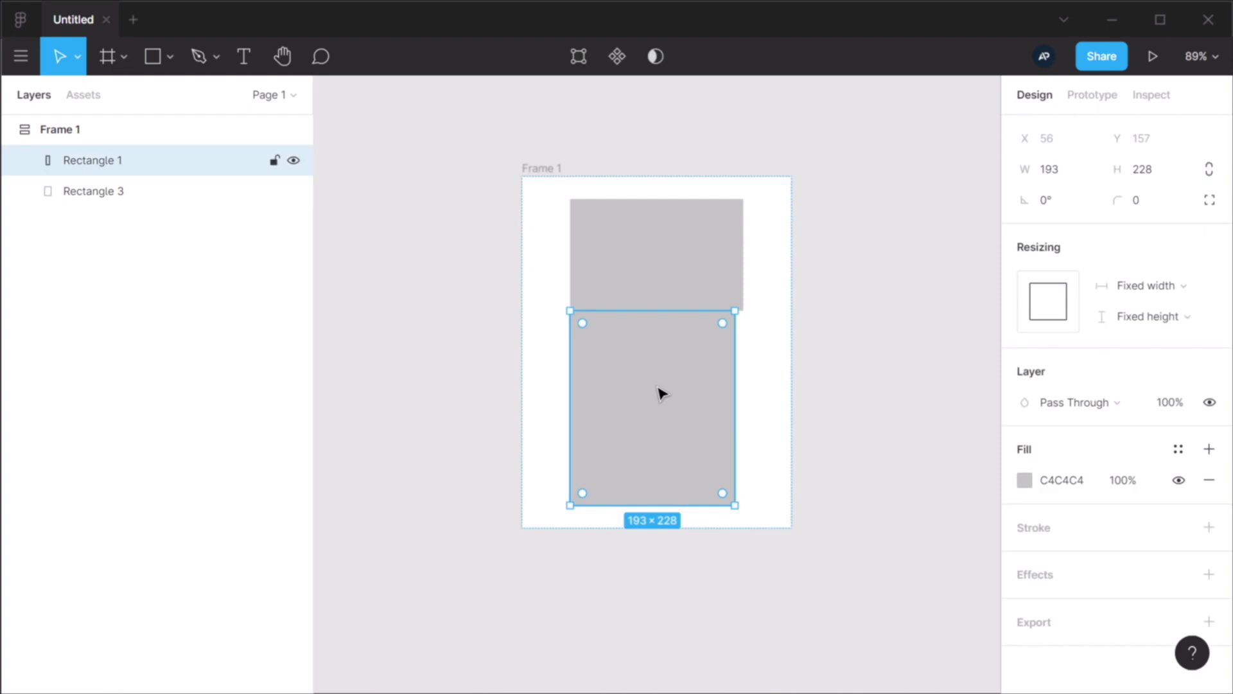
key(Delete)
key(shift+1)
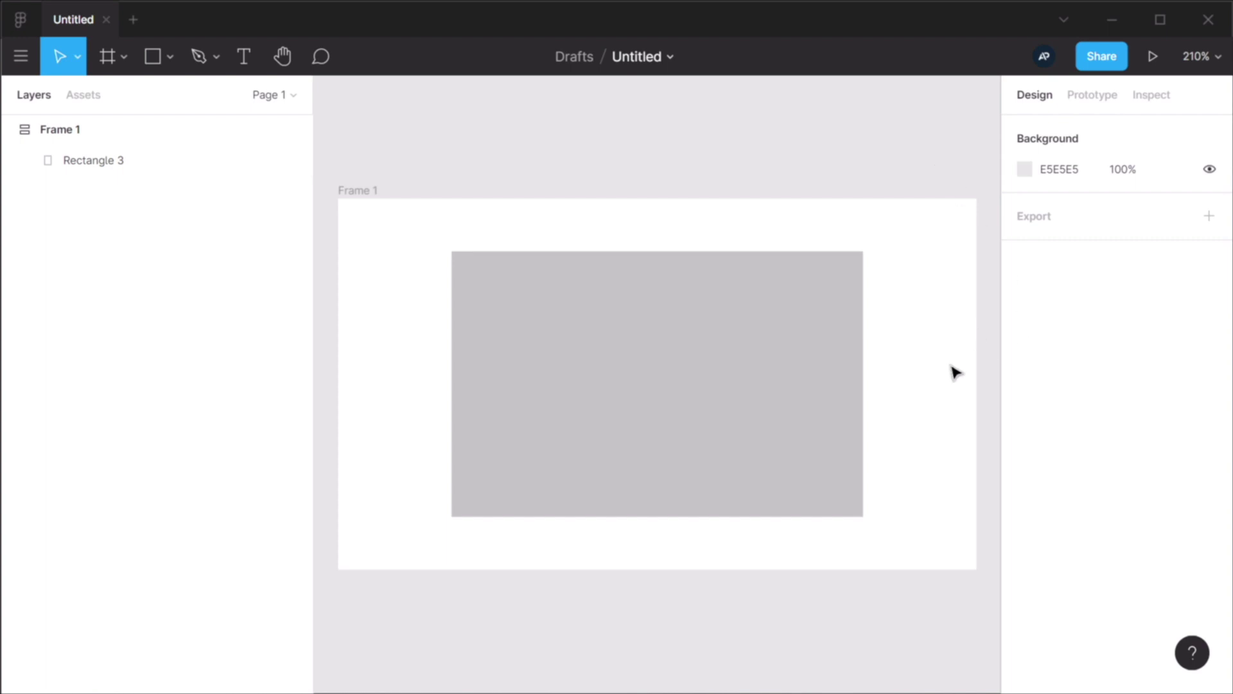
- Delete Rectangle 3 and remove auto layout from the empty Frame 1
click(859, 426)
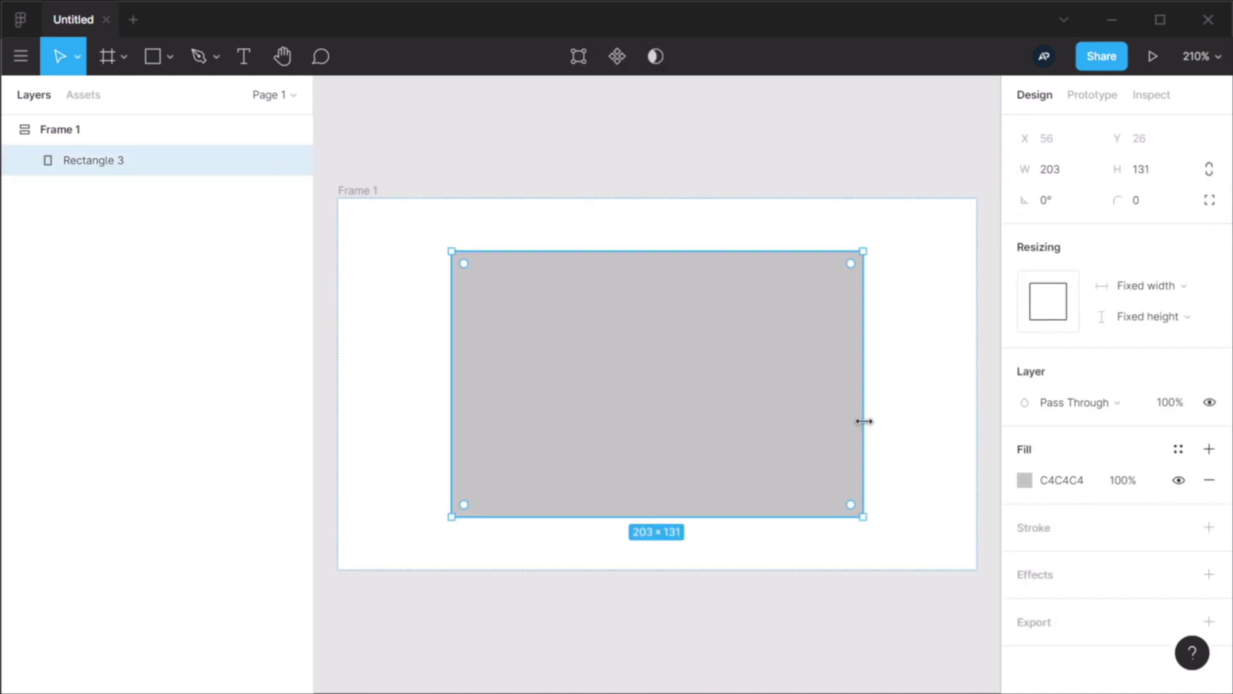
key(Delete)
click(375, 191)
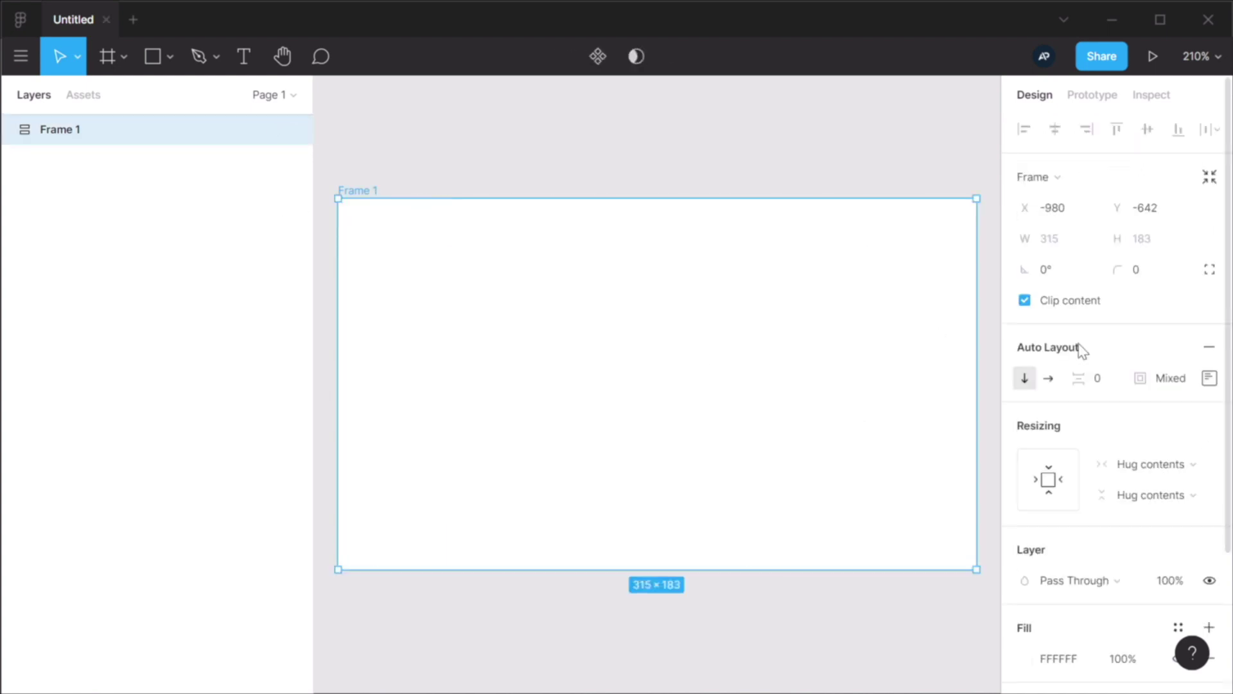
click(1208, 354)
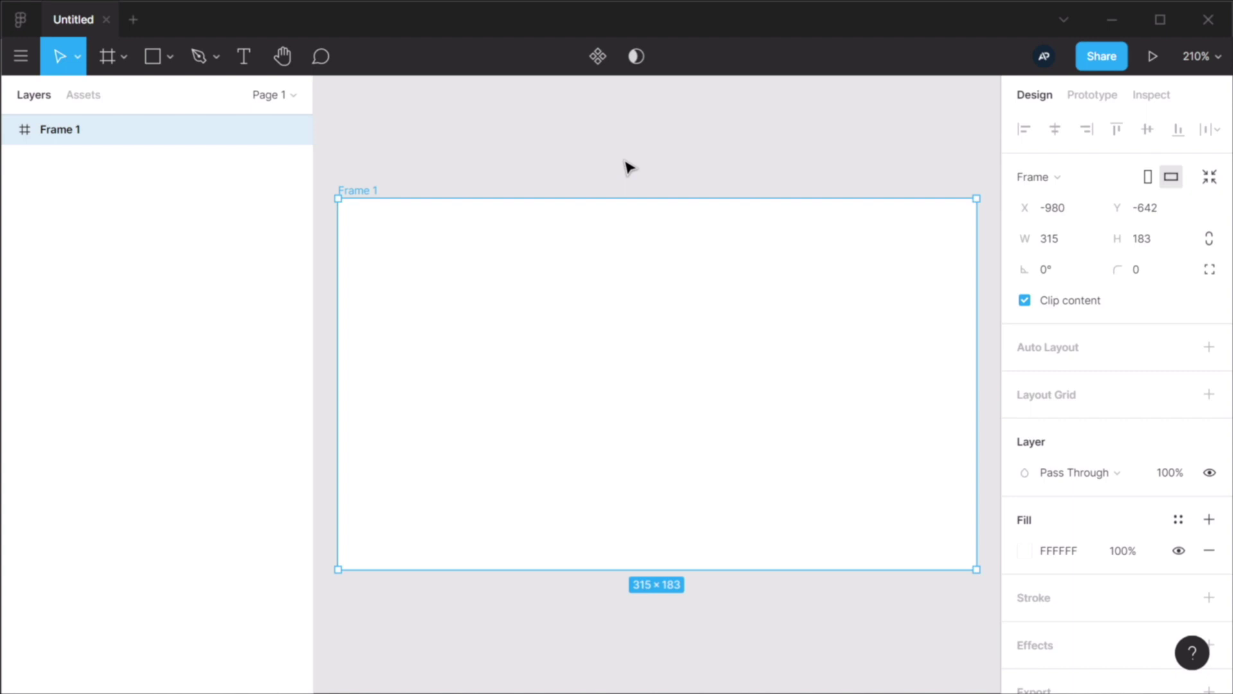
click(636, 183)
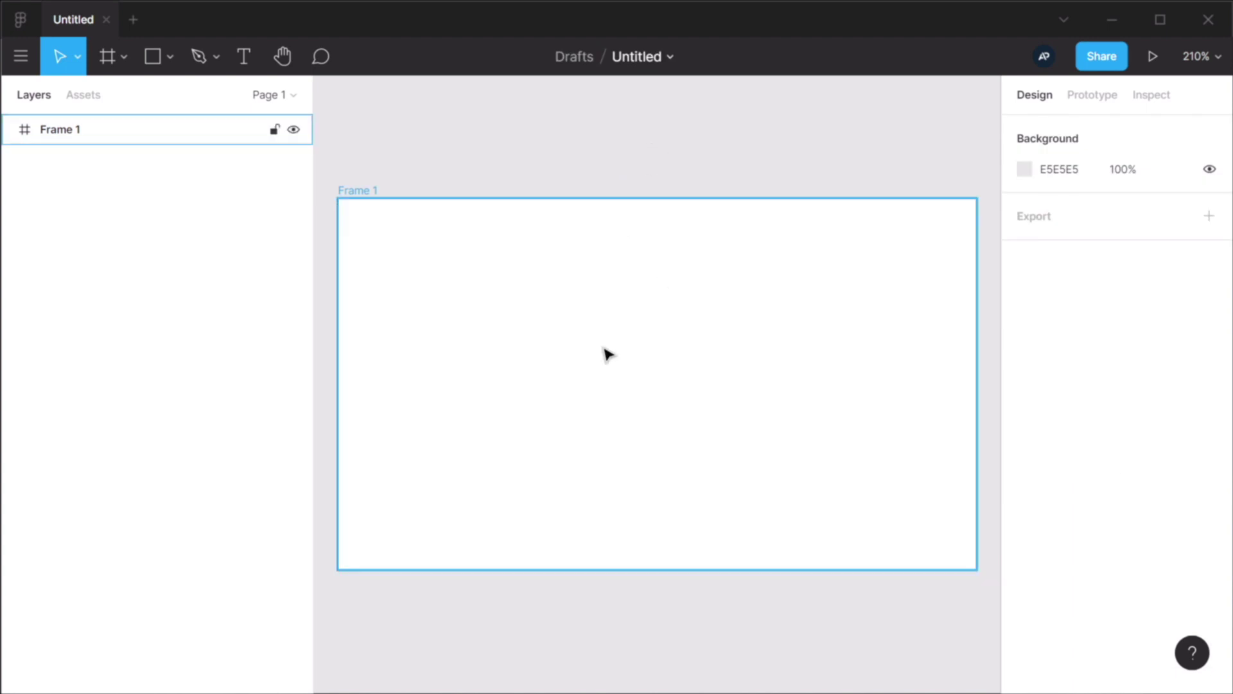
- Add a 'Button' text layer and wrap it in an auto-layout frame, Frame 2
key(t)
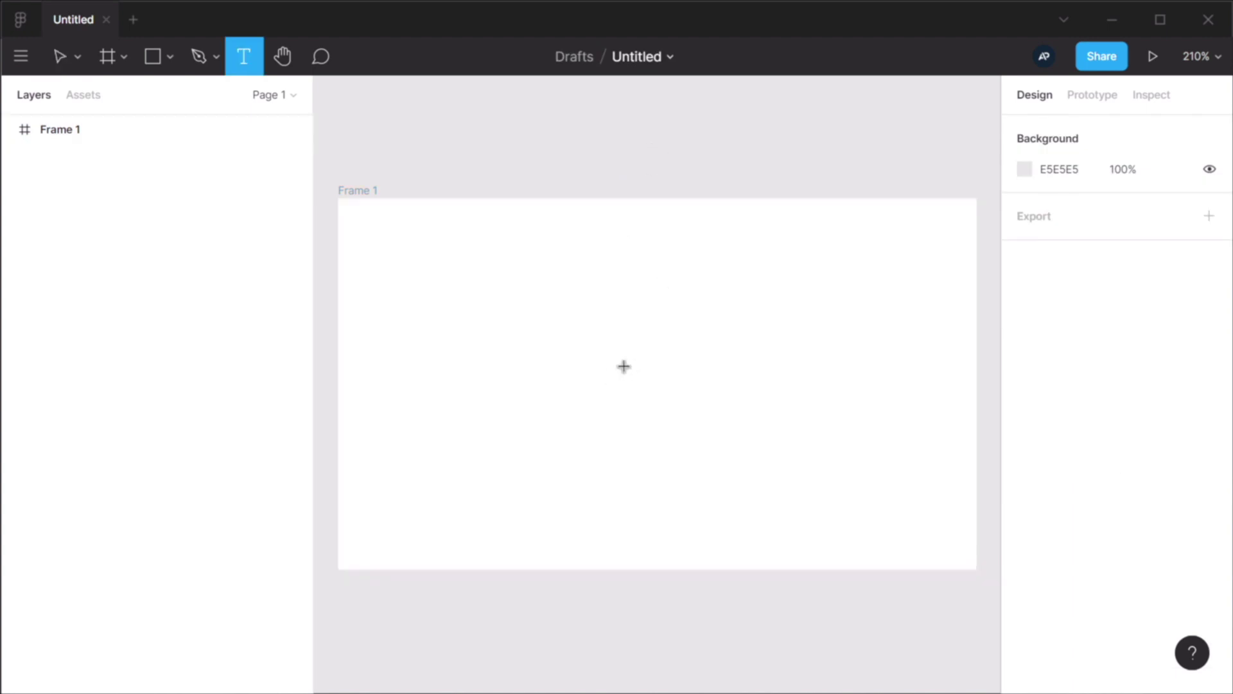
click(604, 361)
text(Button)
key(Escape)
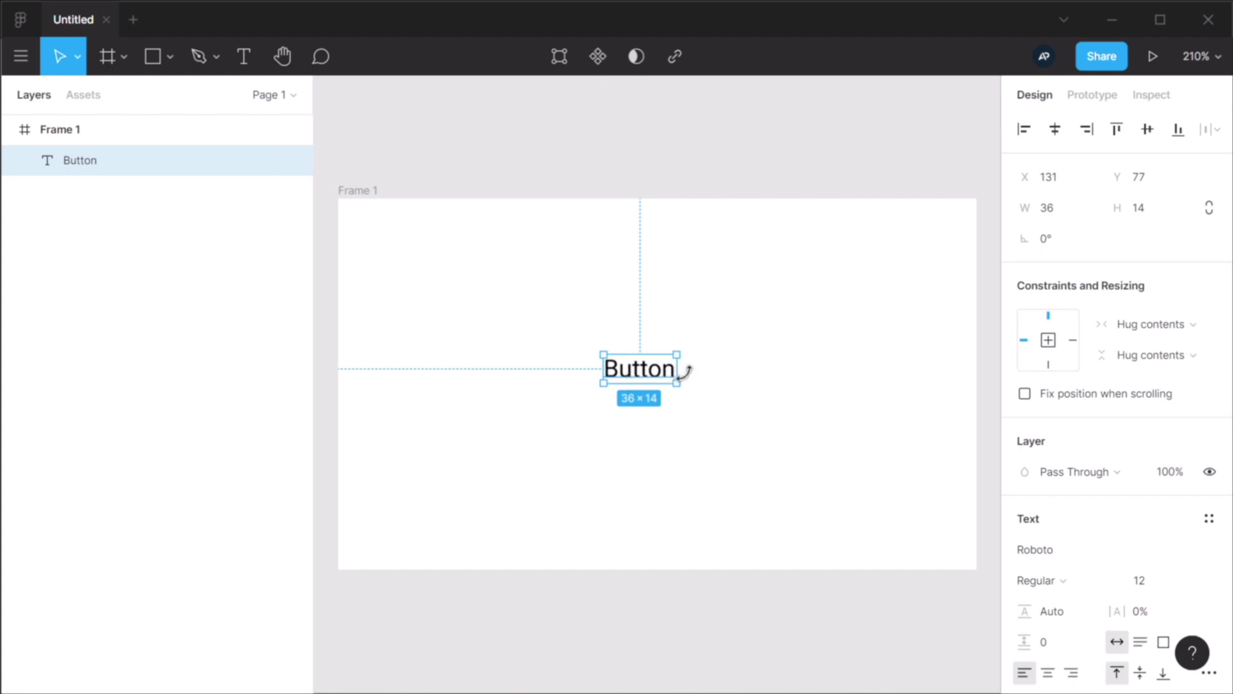
right_click(654, 368)
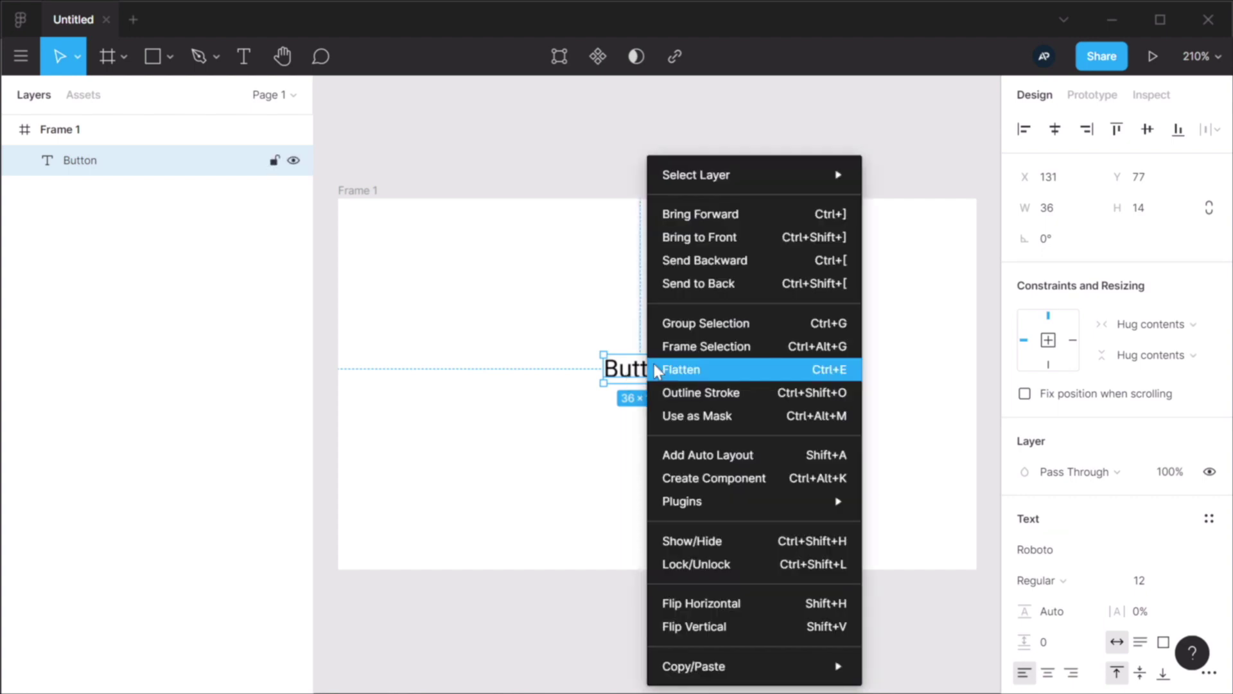
click(730, 458)
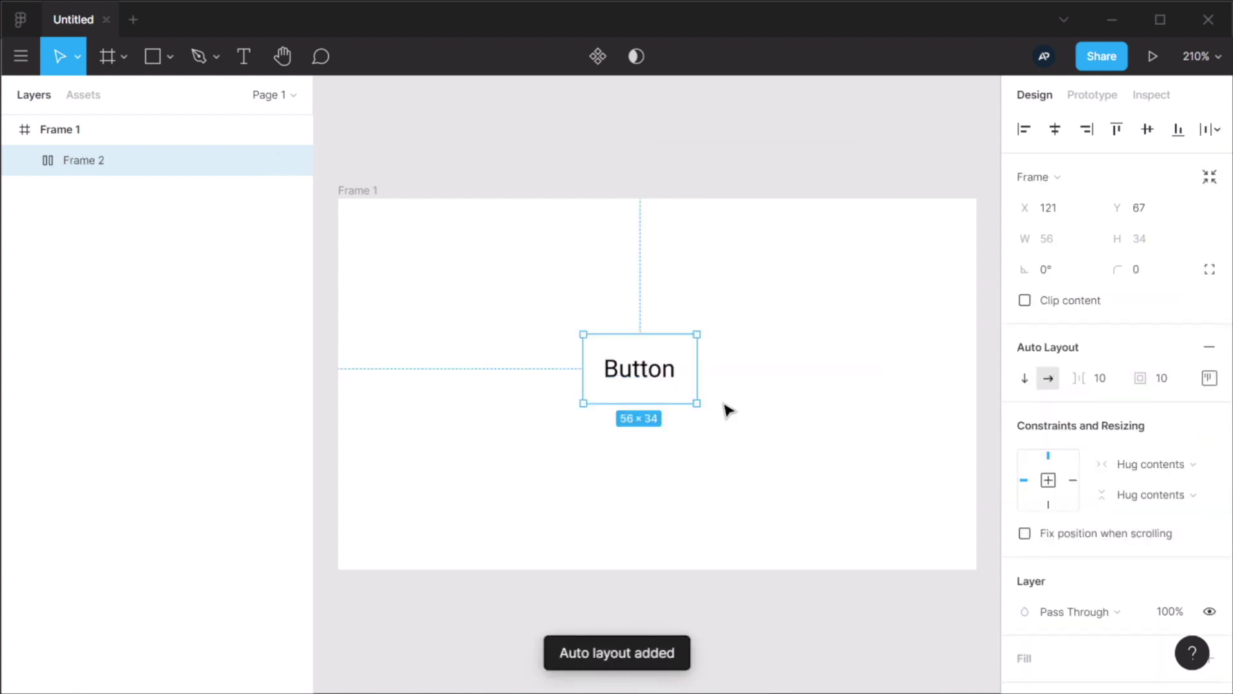
- Set Frame 2's padding to 20, enlarging the button to 76×54
click(23, 161)
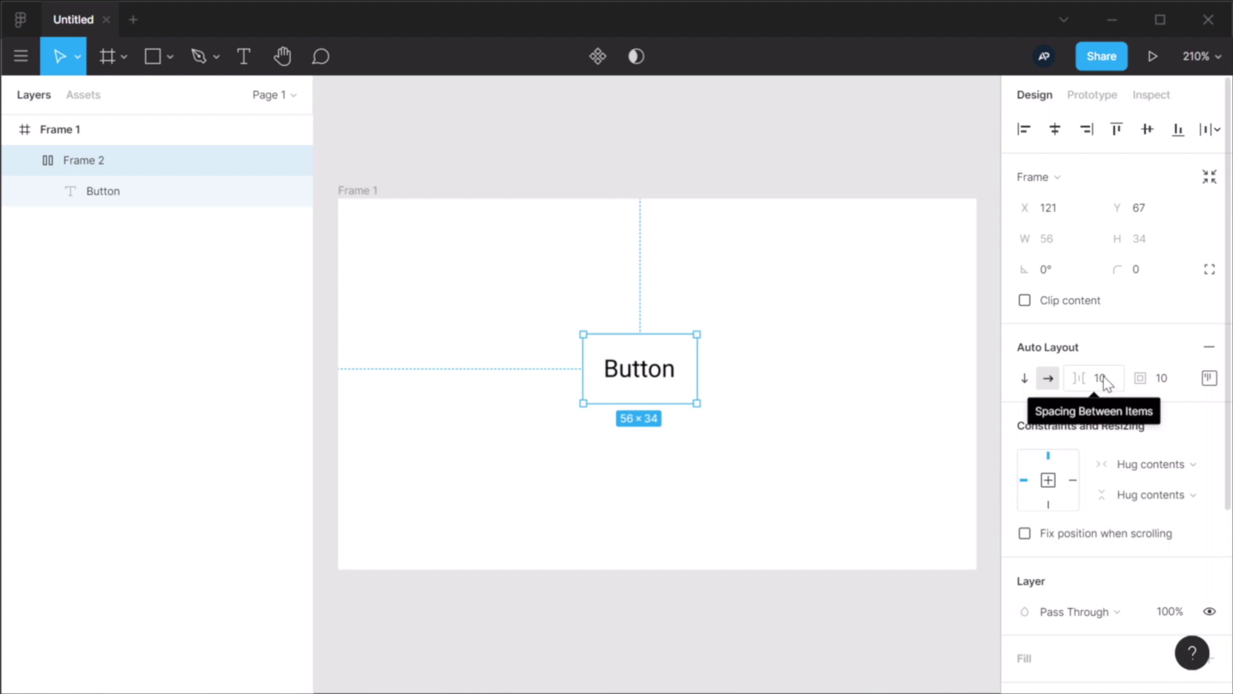
click(1188, 388)
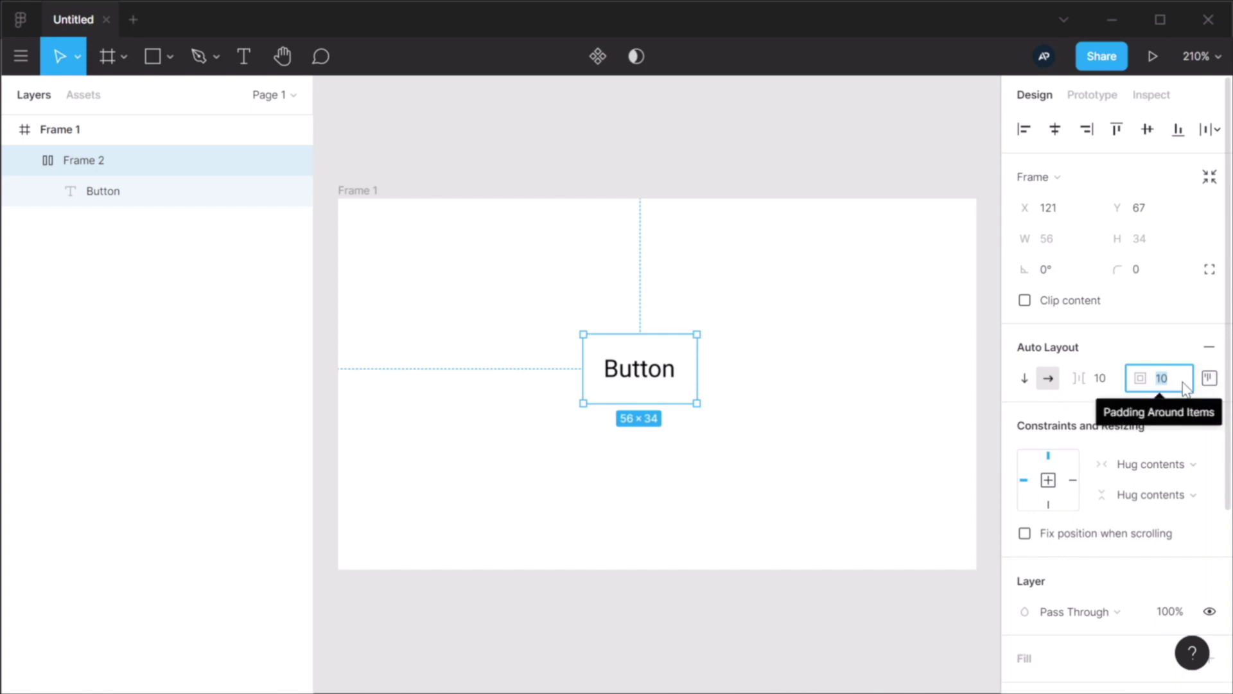
text(20)
key(Return)
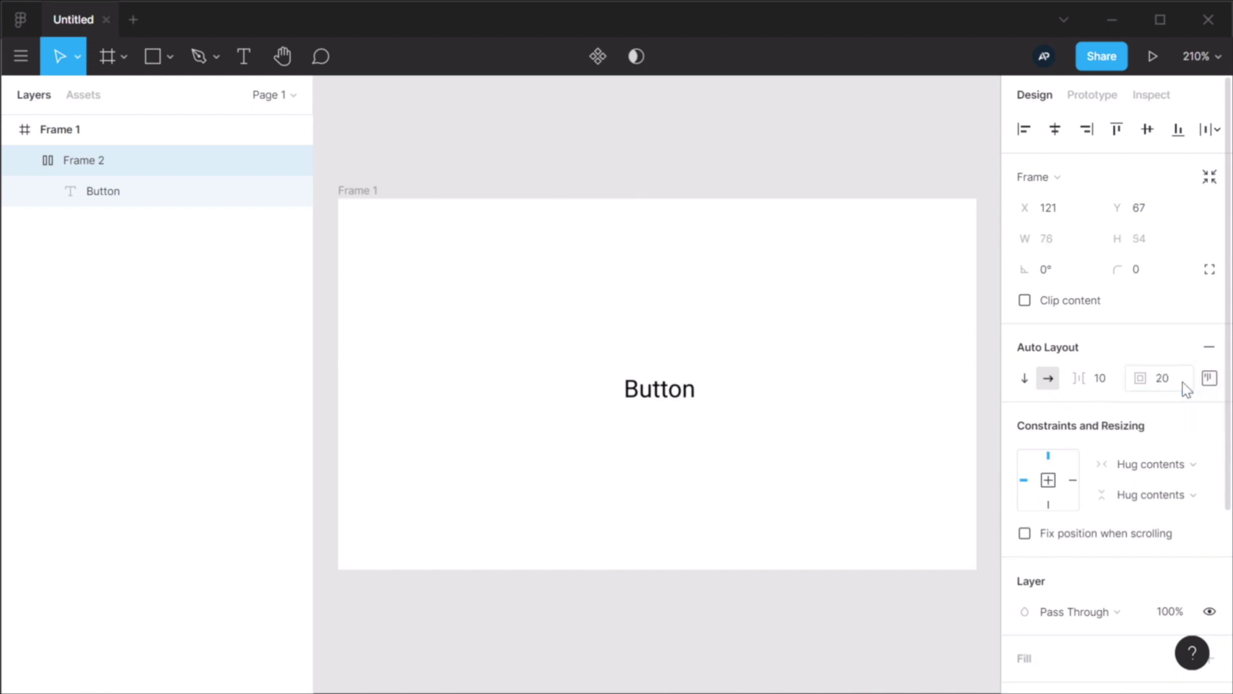
scroll(1187, 389, down, 4)
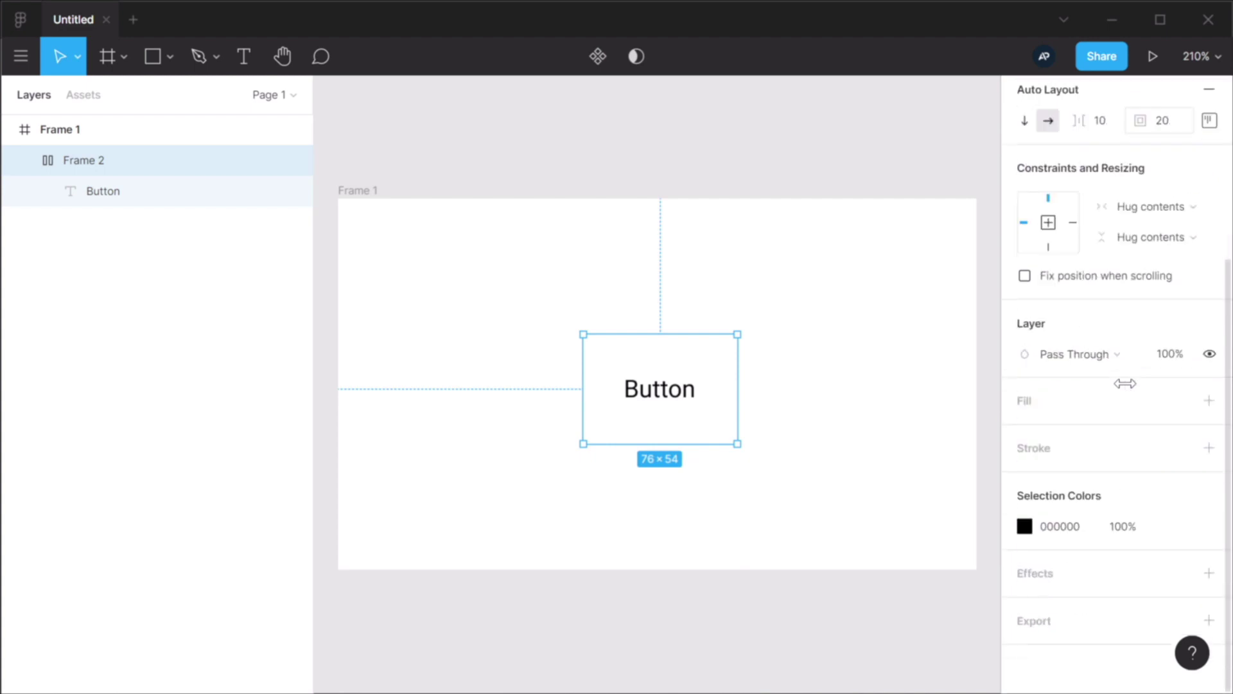
- Give Frame 2 a 24CAAC green fill and check the text's distances to the frame edges
click(1060, 411)
click(1025, 434)
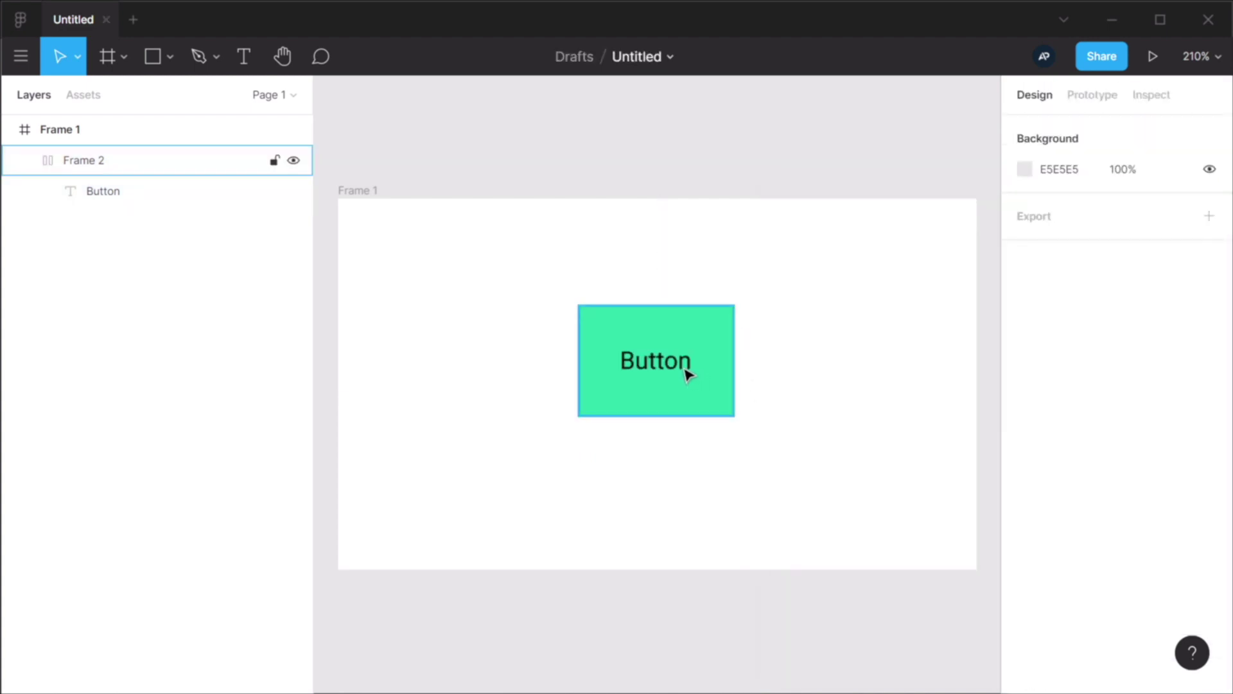
double_click(681, 365)
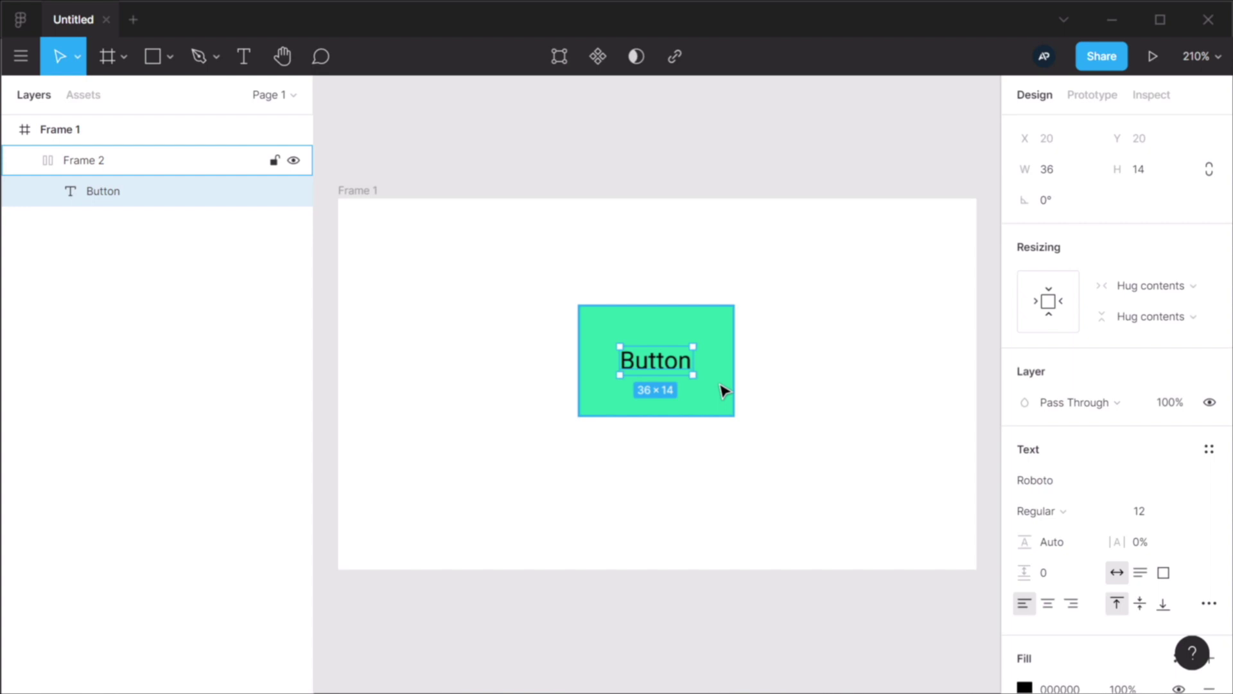
key(alt)
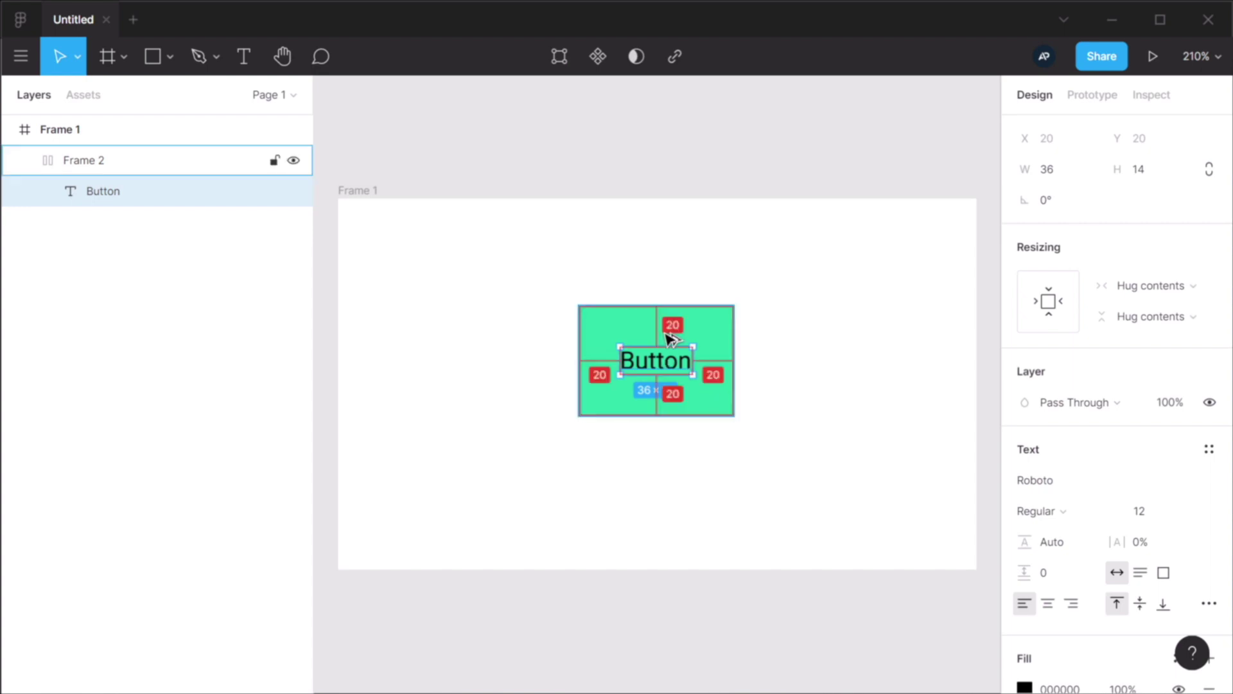
click(774, 432)
click(699, 384)
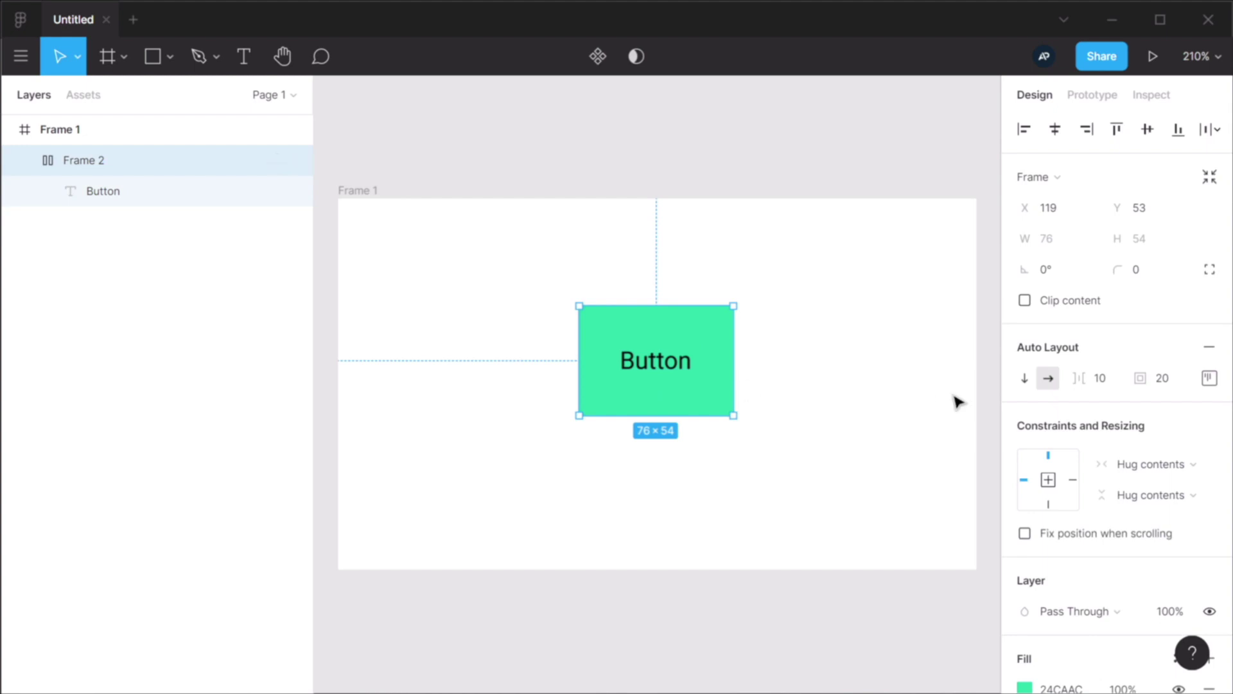
- Raise Frame 2's padding to 32, making the button 100×78
click(1163, 379)
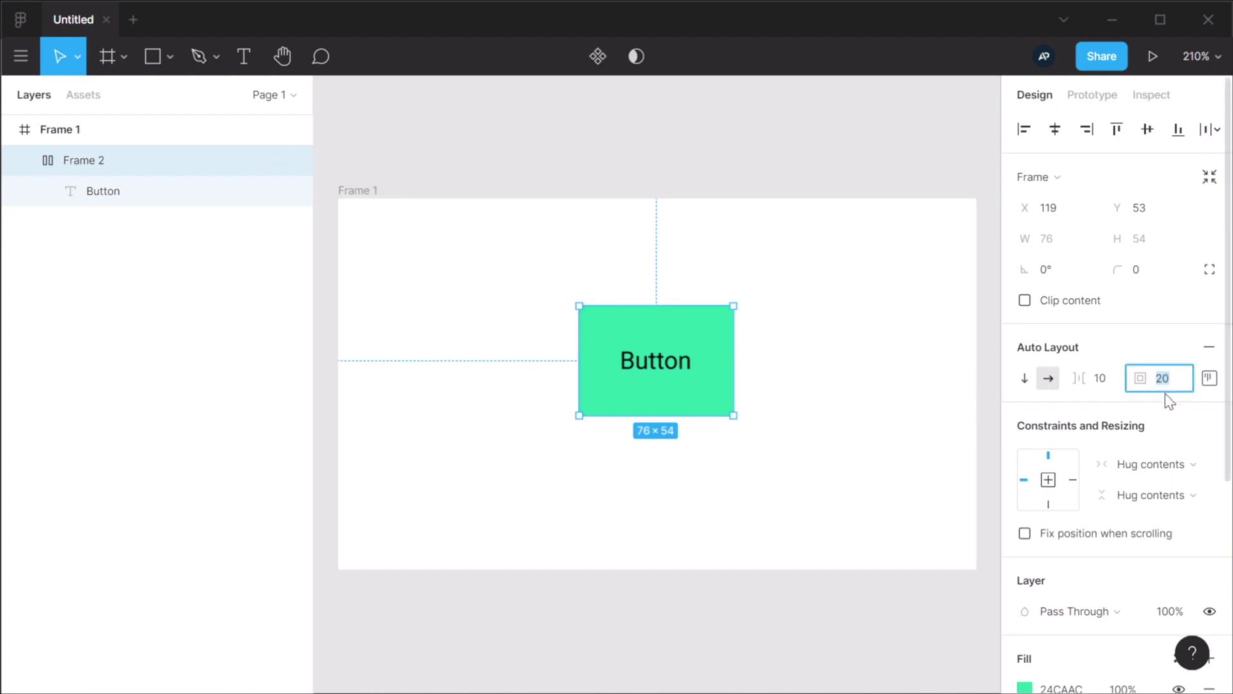
text(32)
key(Return)
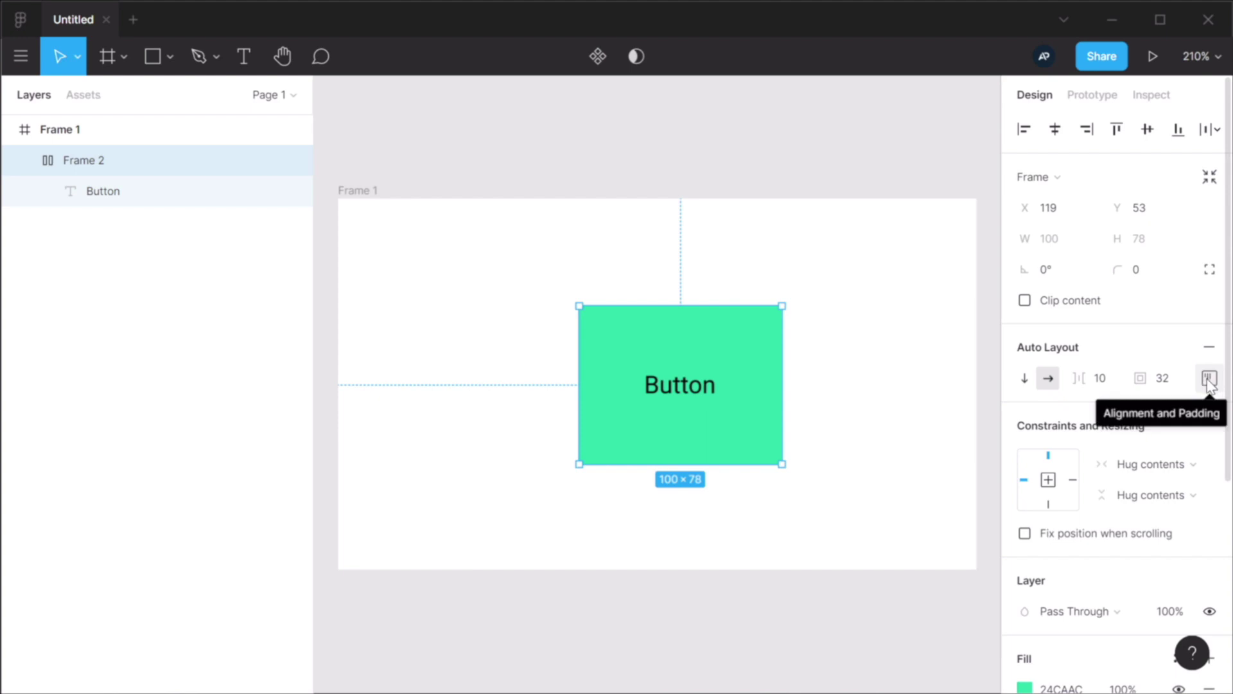
- Set per-side padding to 16 top, 24 bottom and 10 left, keeping 32 right
click(1210, 380)
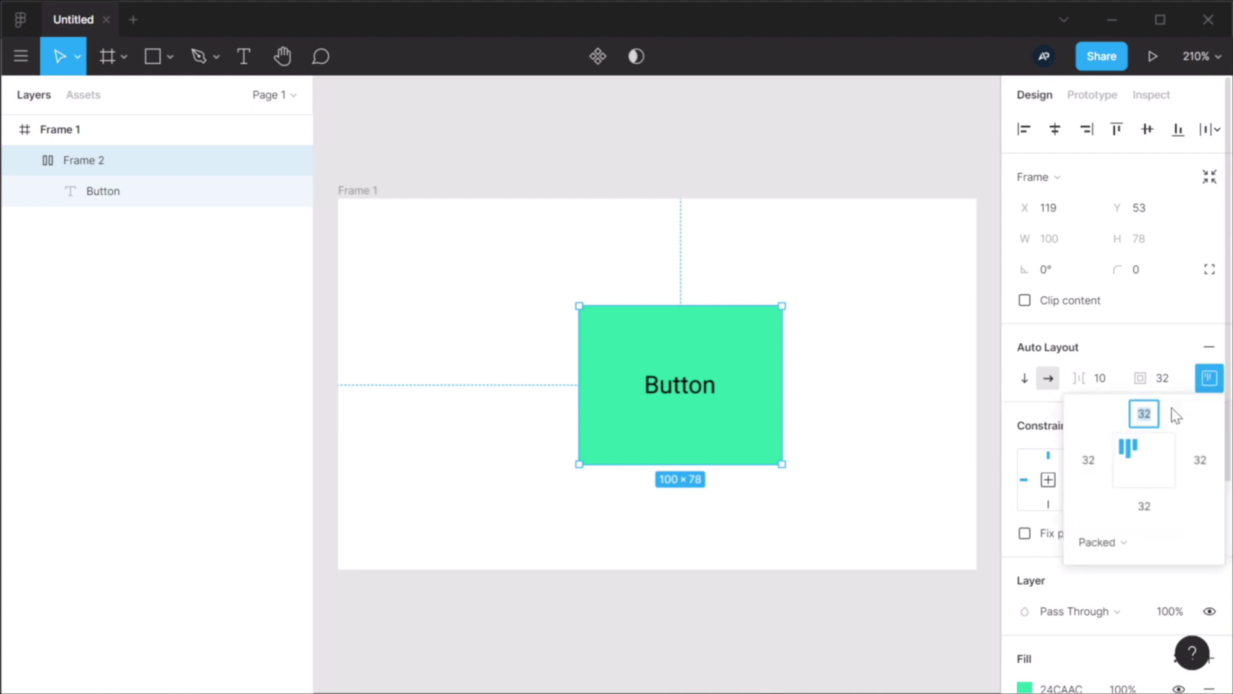
key(Tab)
key(Tab)
key(Tab)
key(Tab)
key(Tab)
text(16)
key(Tab)
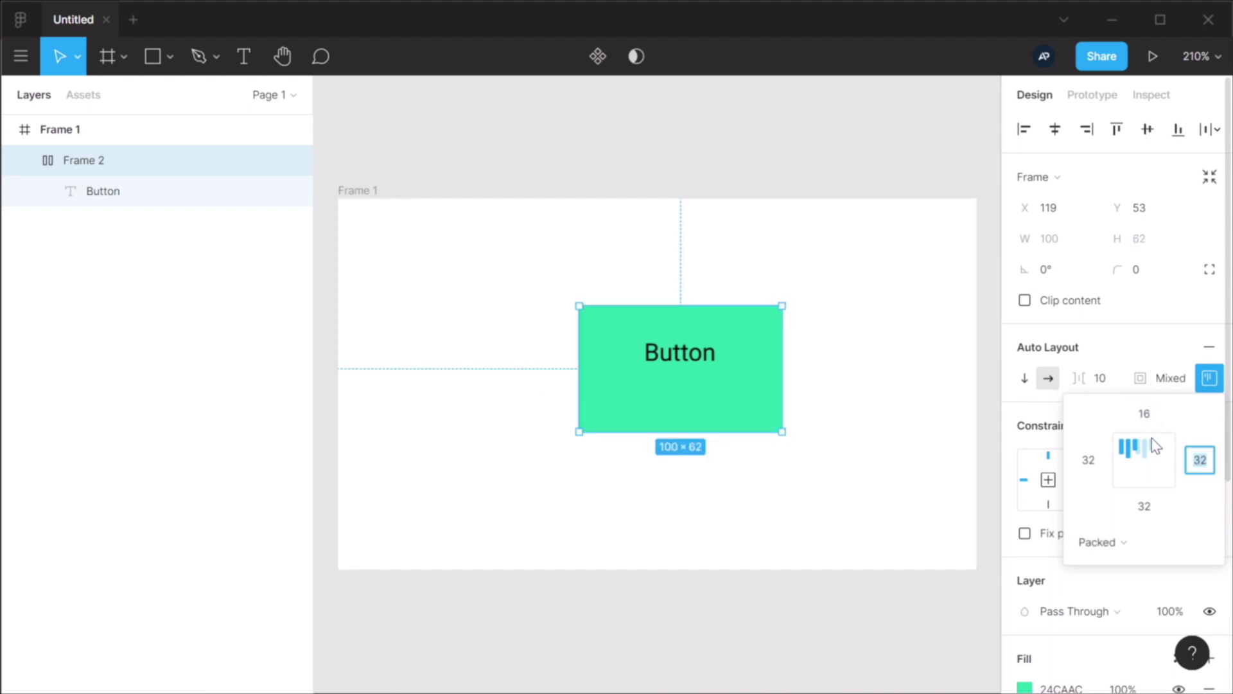
key(Tab)
text(24)
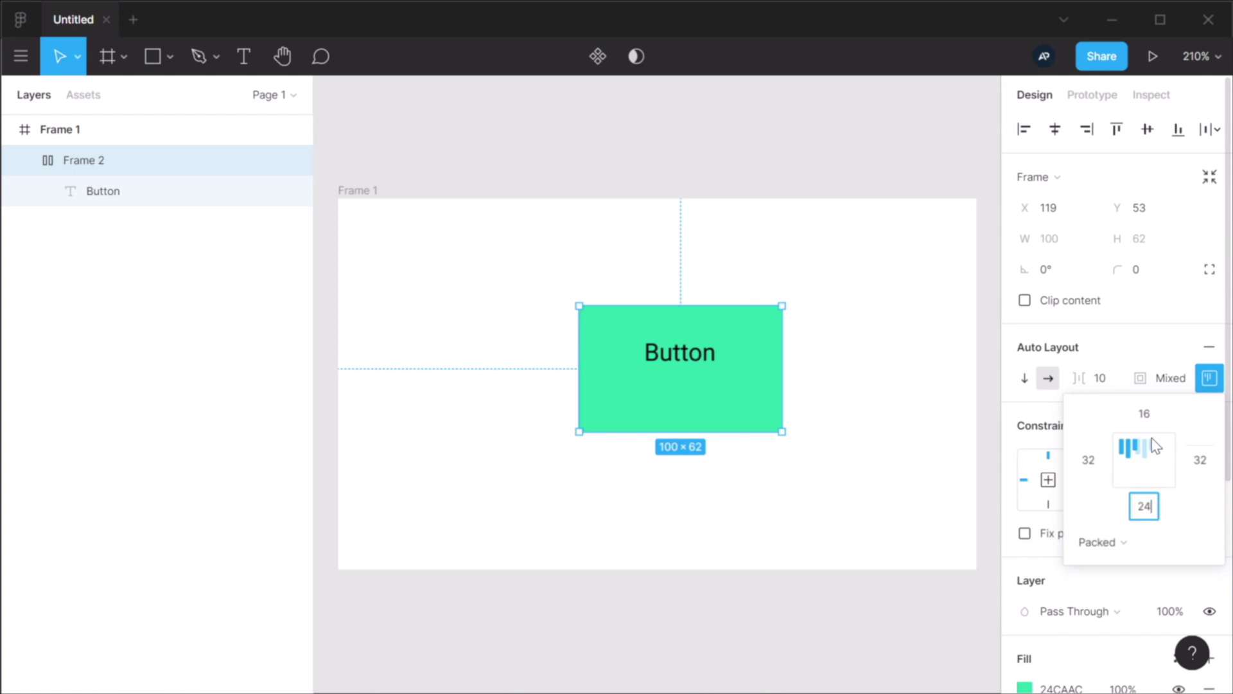
key(Tab)
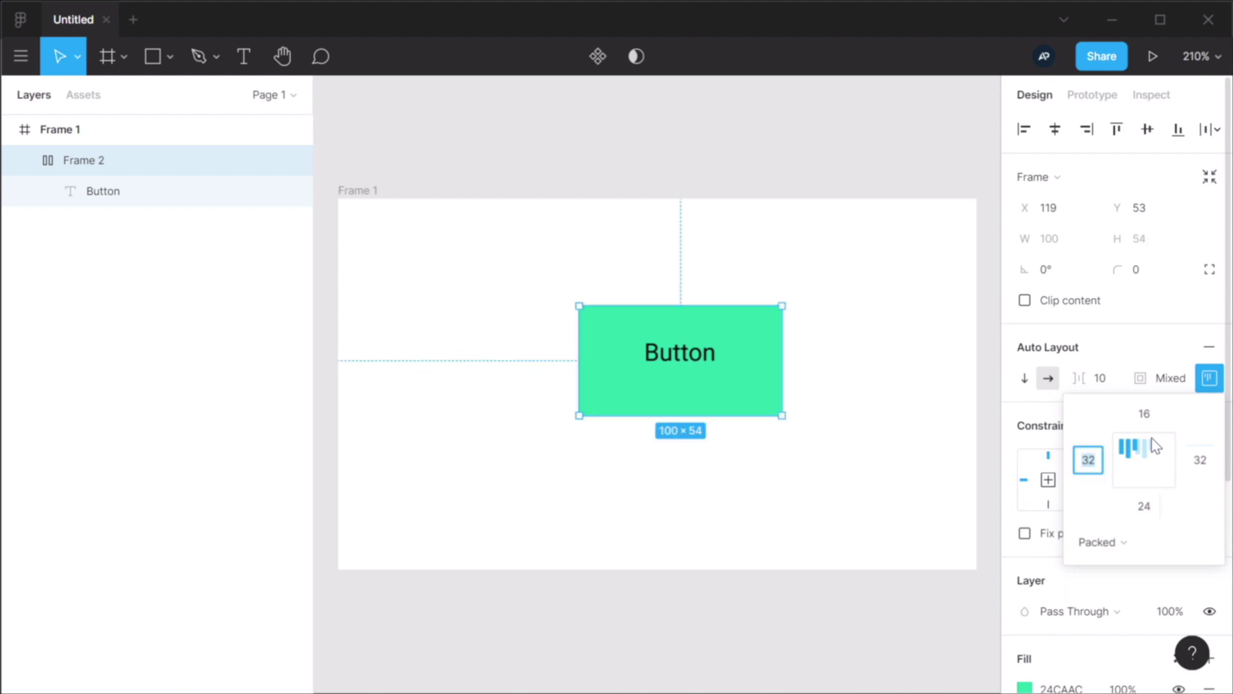
text(10)
key(Tab)
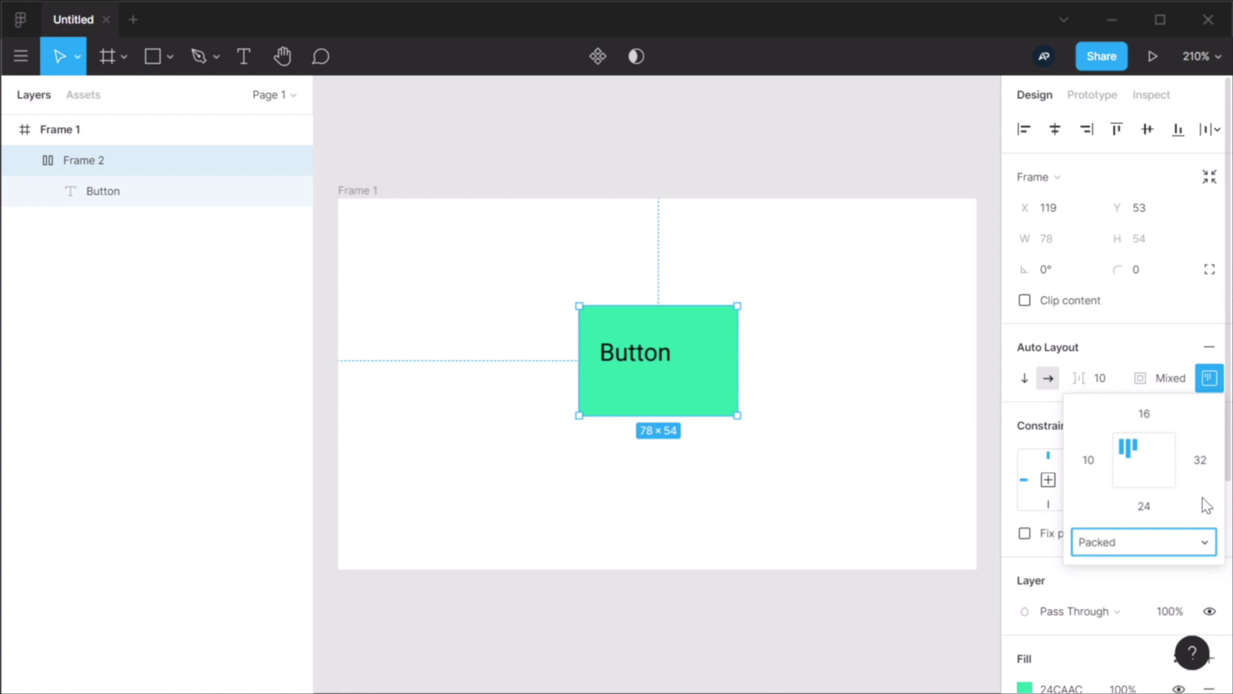
- Reset the button's padding to a uniform 16 on every side, making it 68×46
click(1209, 379)
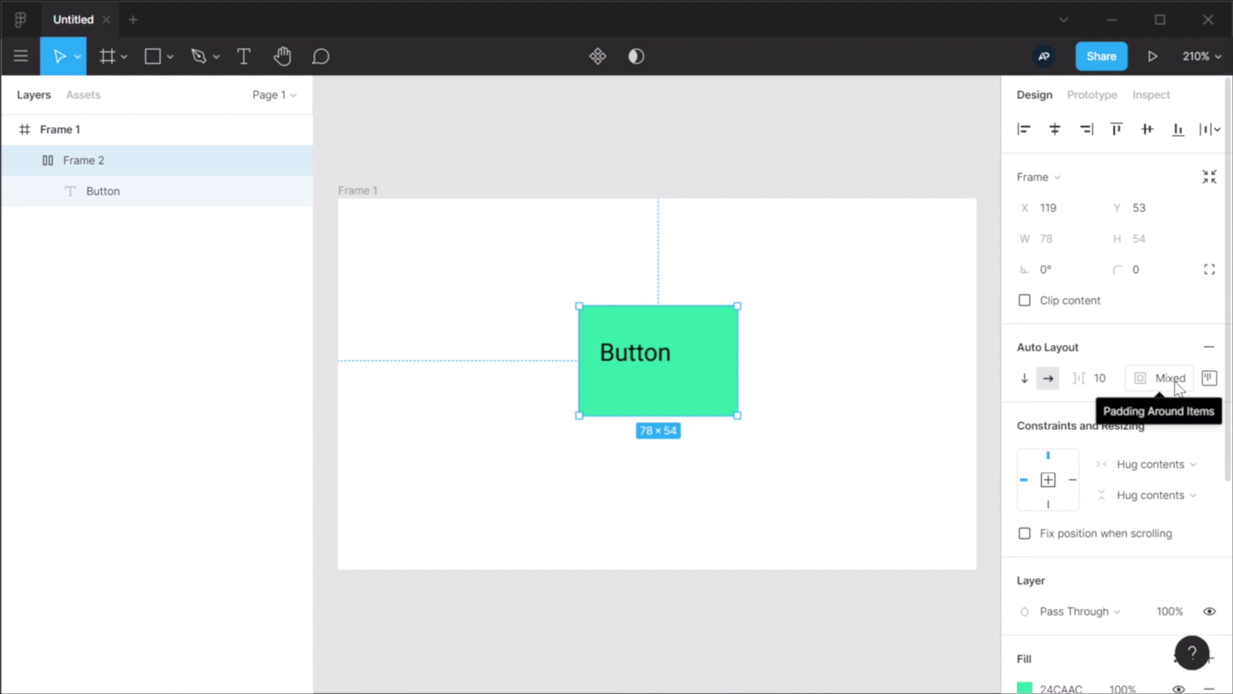
click(1177, 386)
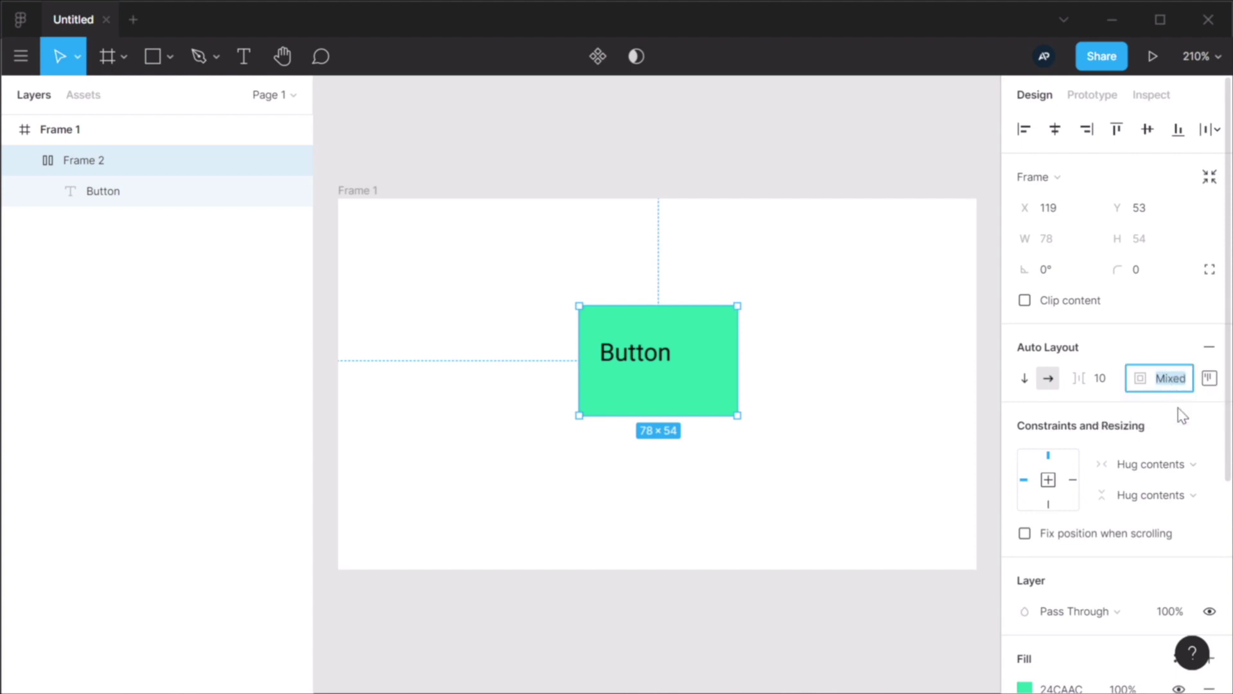
text(16)
key(Return)
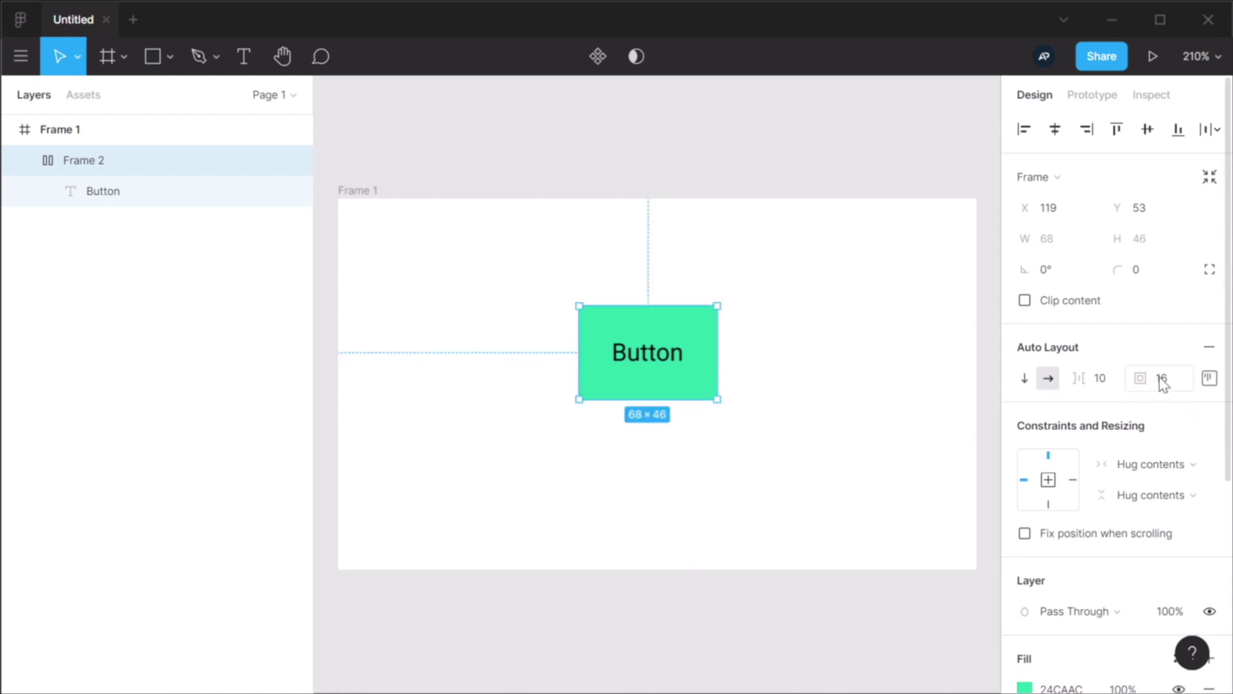
click(1210, 379)
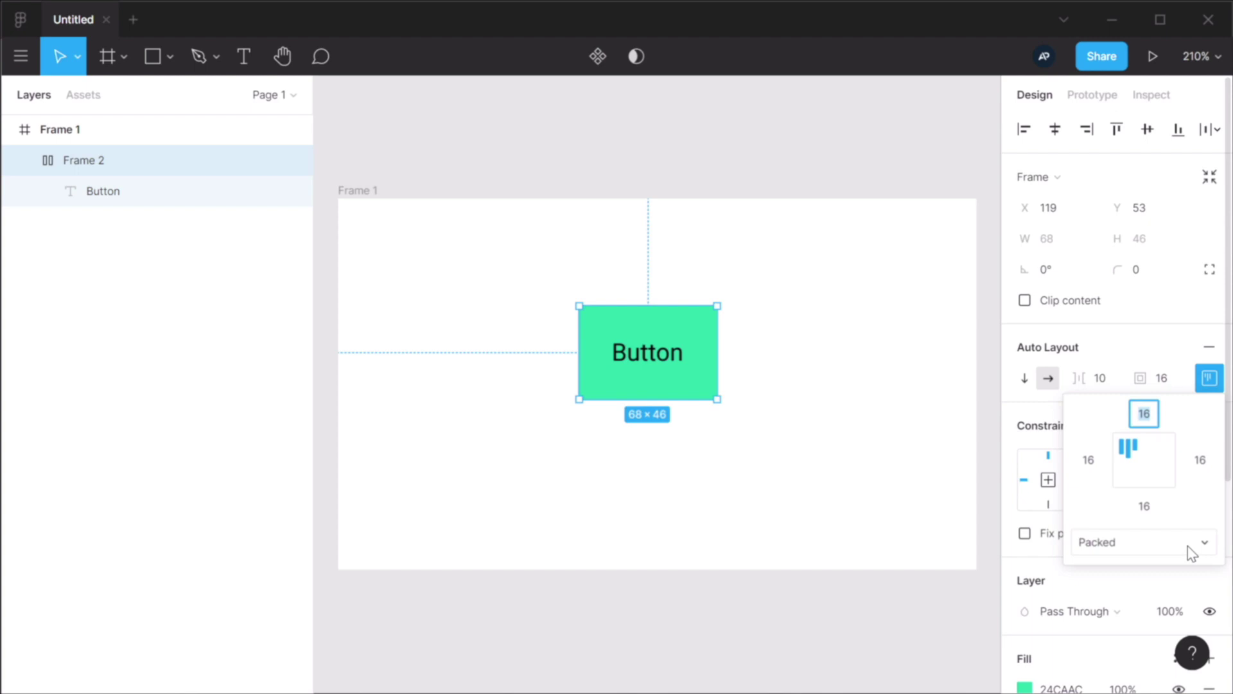
click(1209, 378)
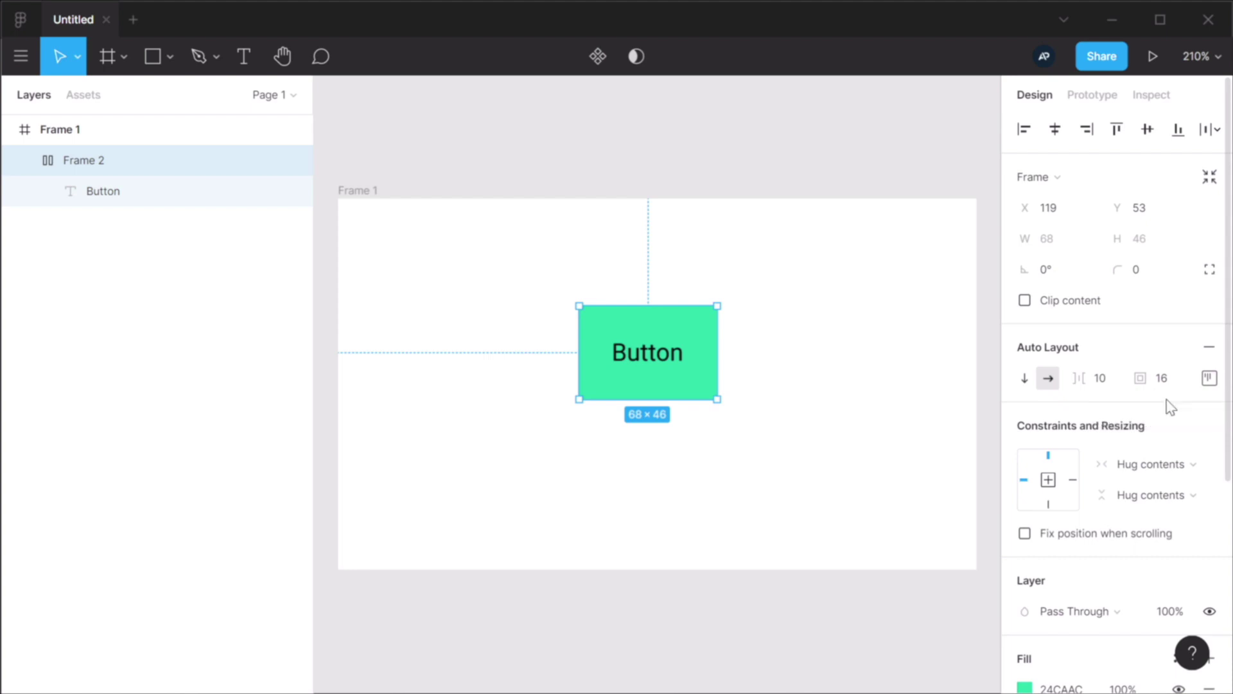
click(807, 374)
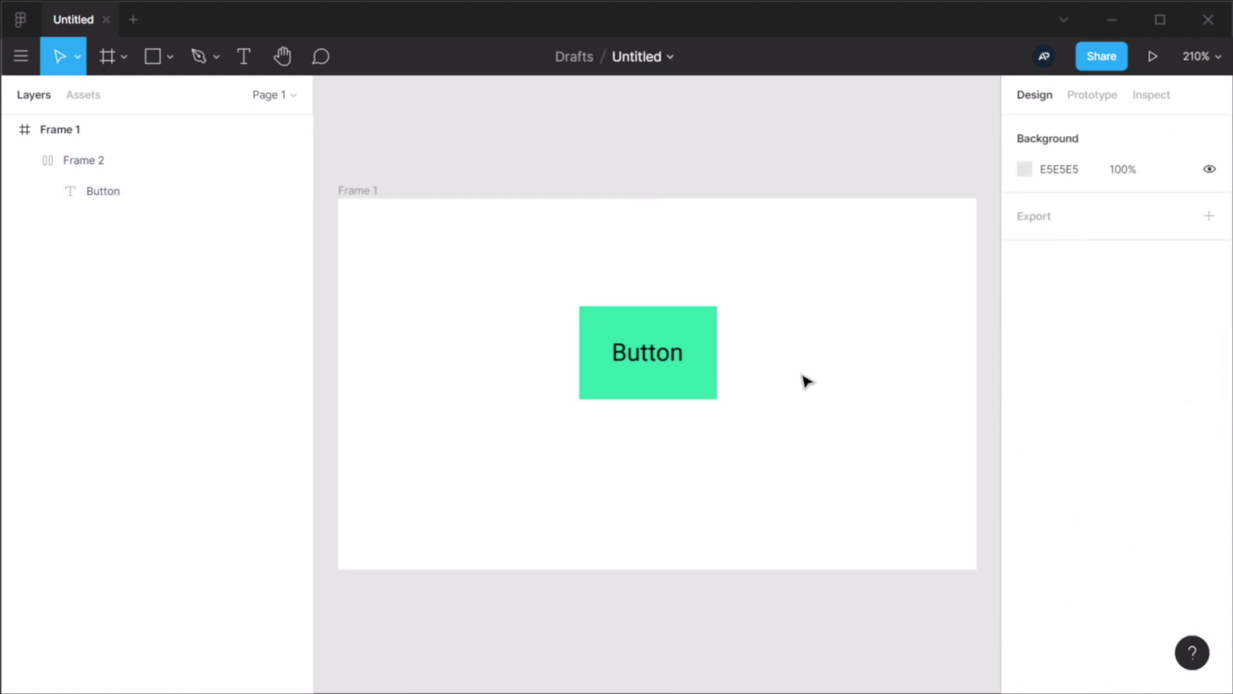
- Select the green Button frame, Frame 2
click(649, 386)
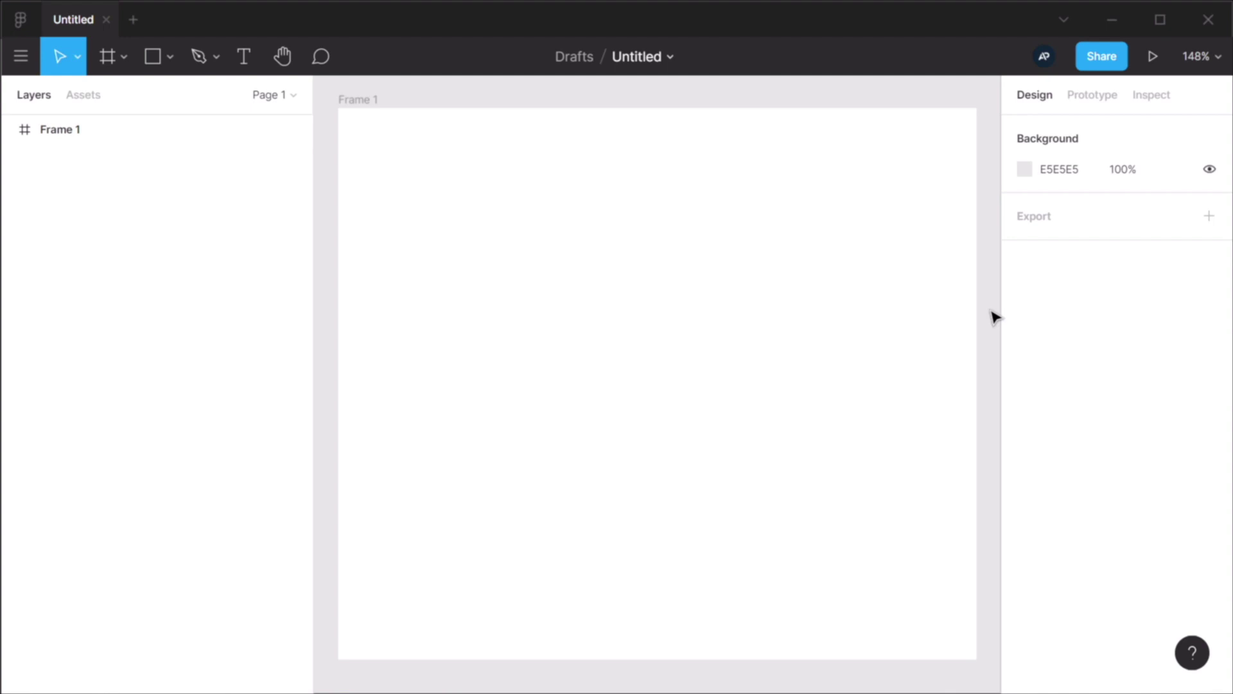
- Add auto layout to the empty Frame 1 with spacing and padding both set to 32
click(360, 100)
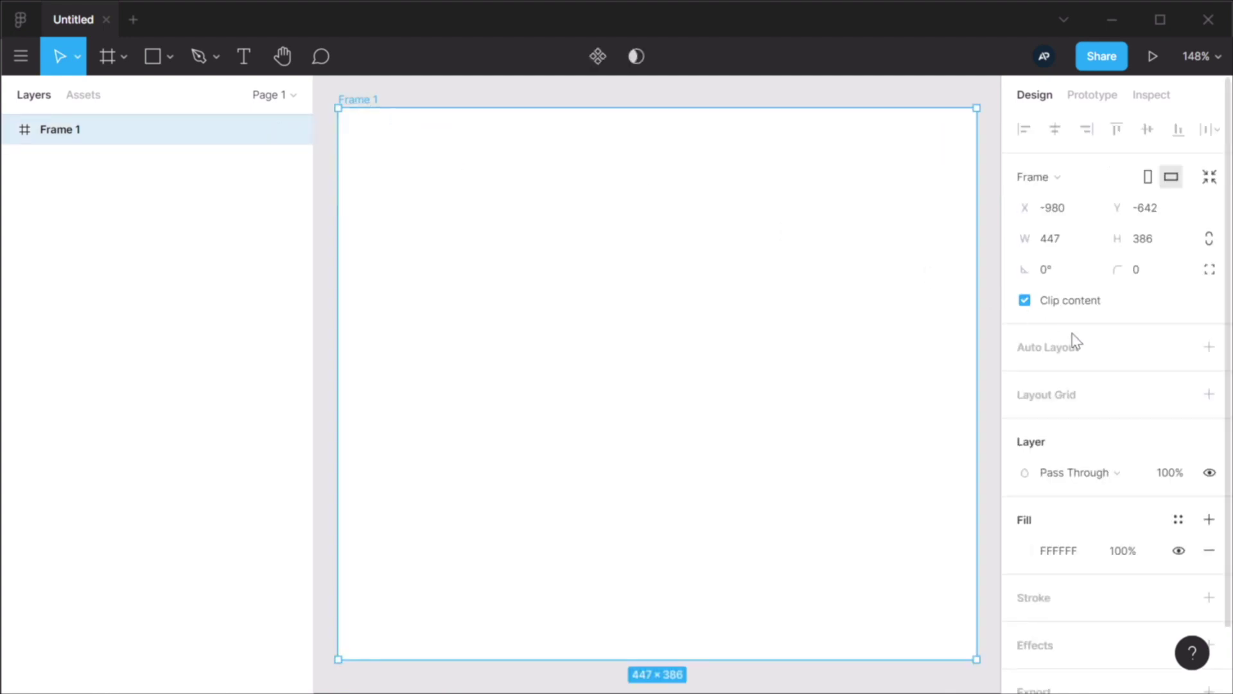
click(1210, 348)
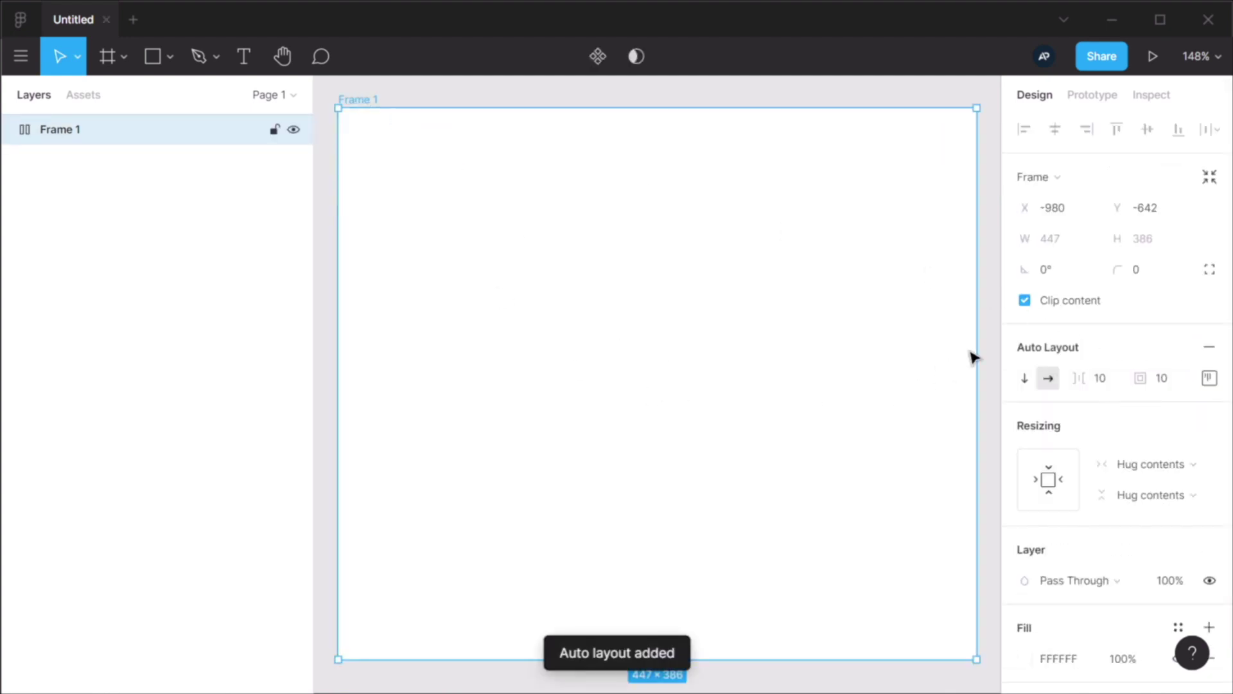
click(1118, 389)
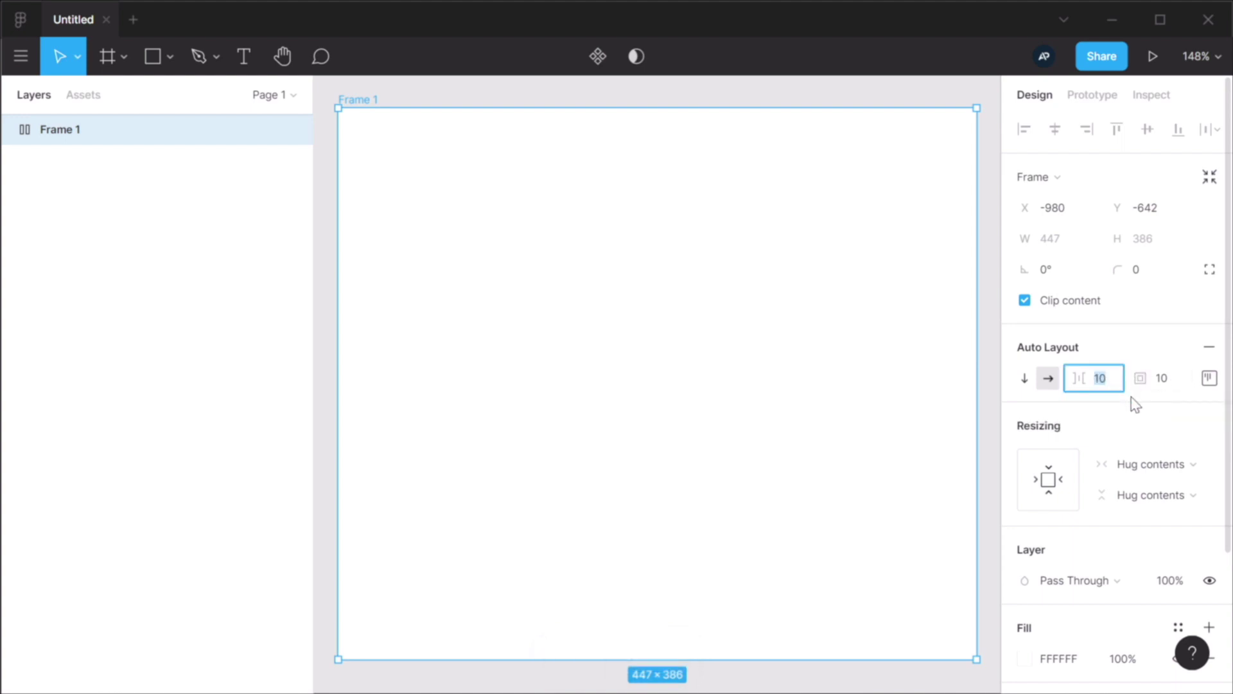
text(32)
key(Tab)
text(32)
key(Tab)
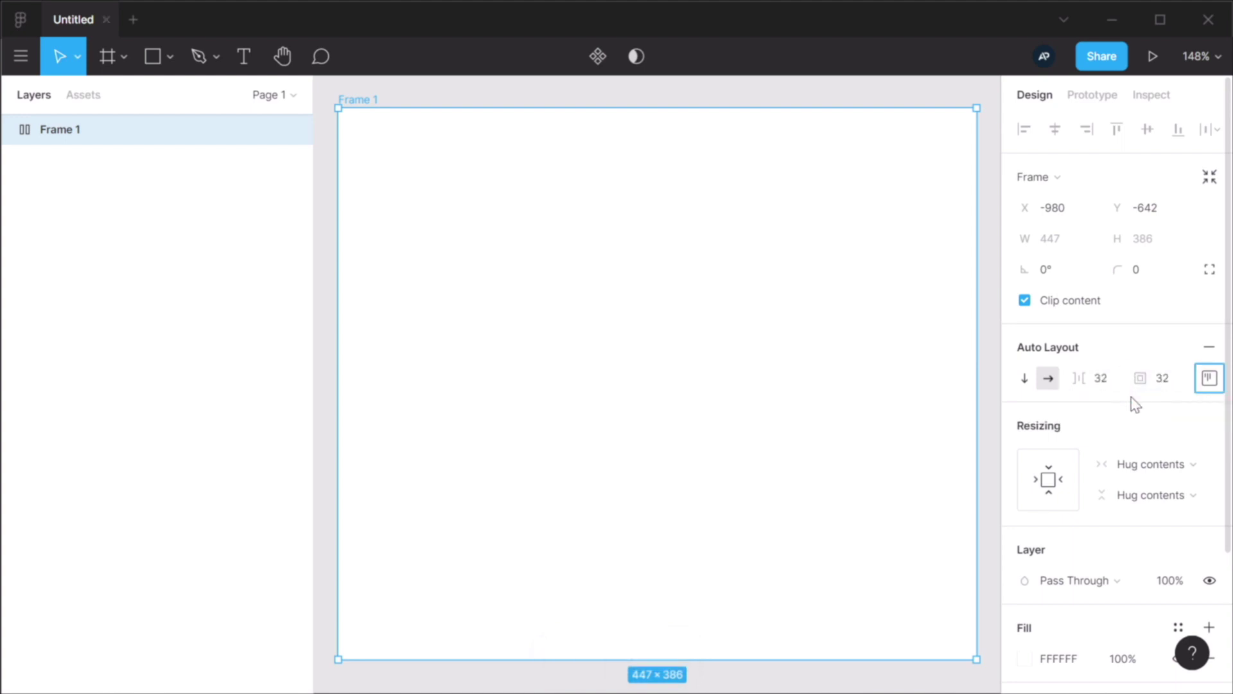
click(995, 295)
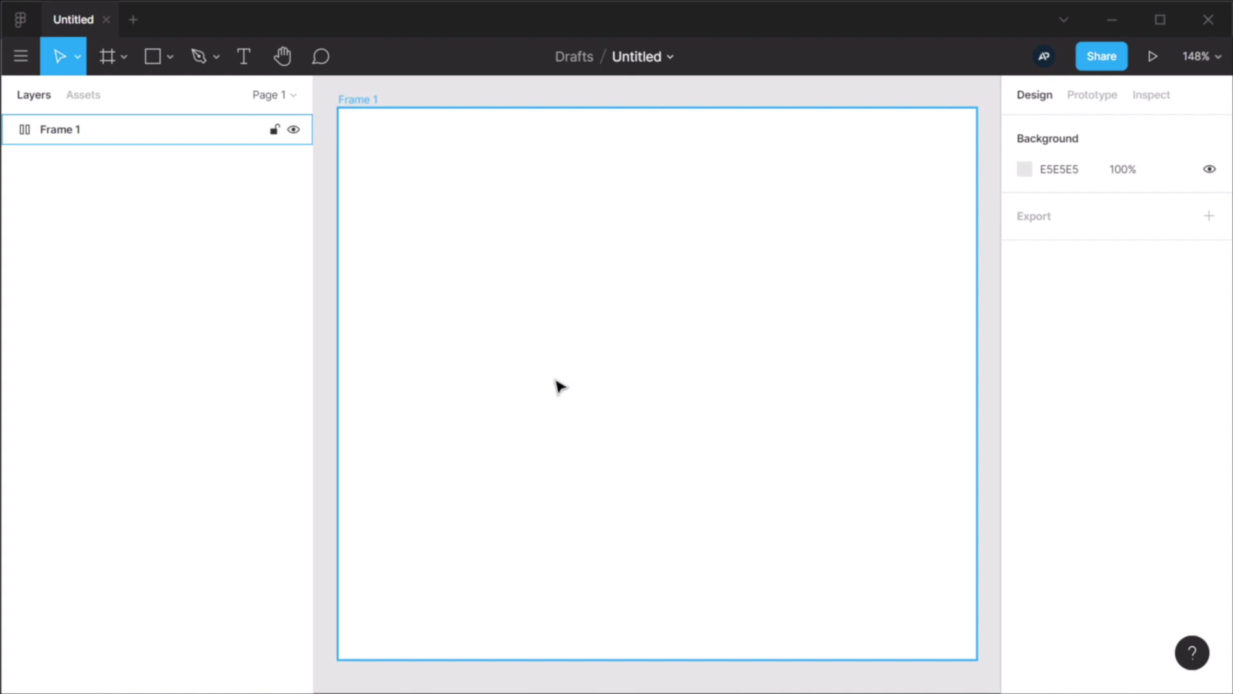
- Add a 'Button' text layer in Frame 1 and wrap it in auto layout with Shift+A
key(t)
click(530, 362)
text(Button)
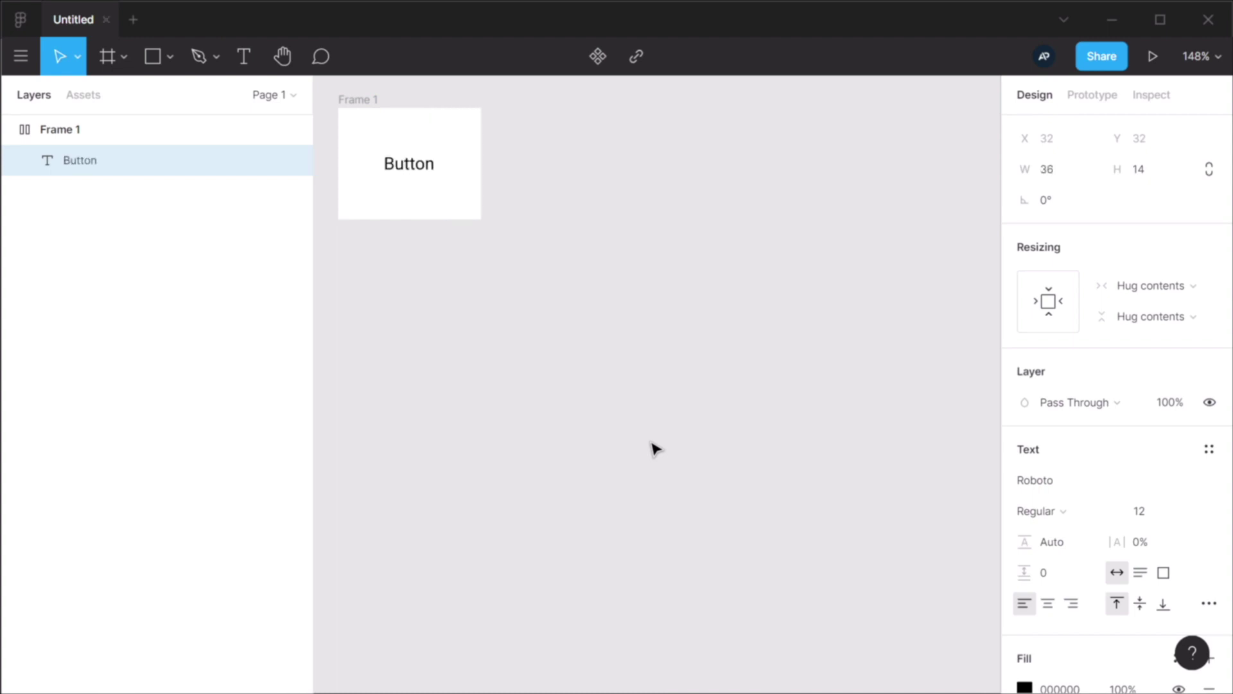
key(Escape)
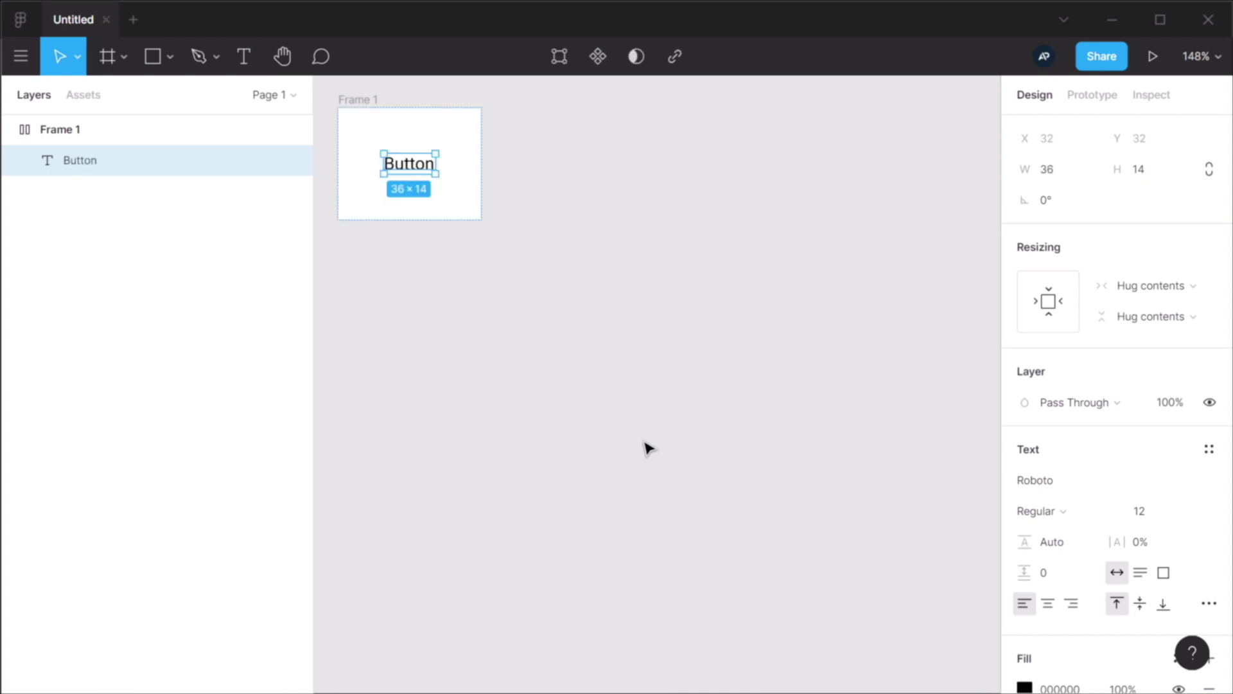
key(shift+a)
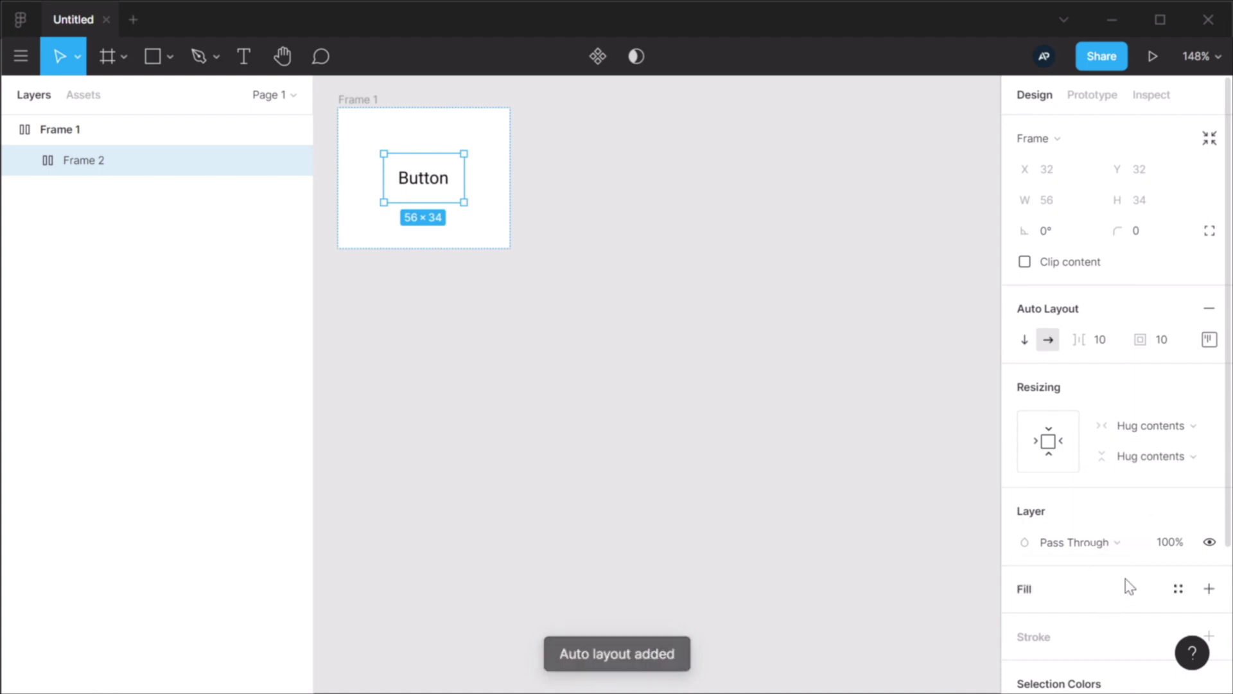
- Fill the new Button frame with green 35EFA1
click(1209, 589)
click(1026, 621)
text(35EFA1)
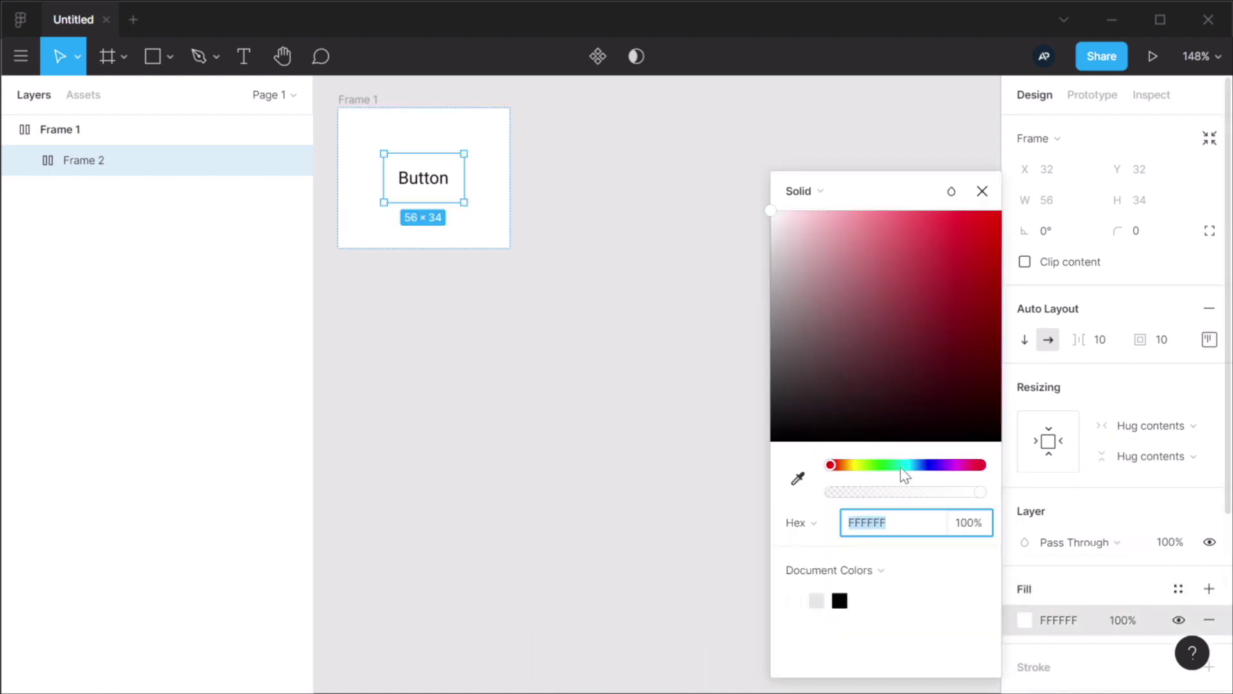
key(Return)
key(Escape)
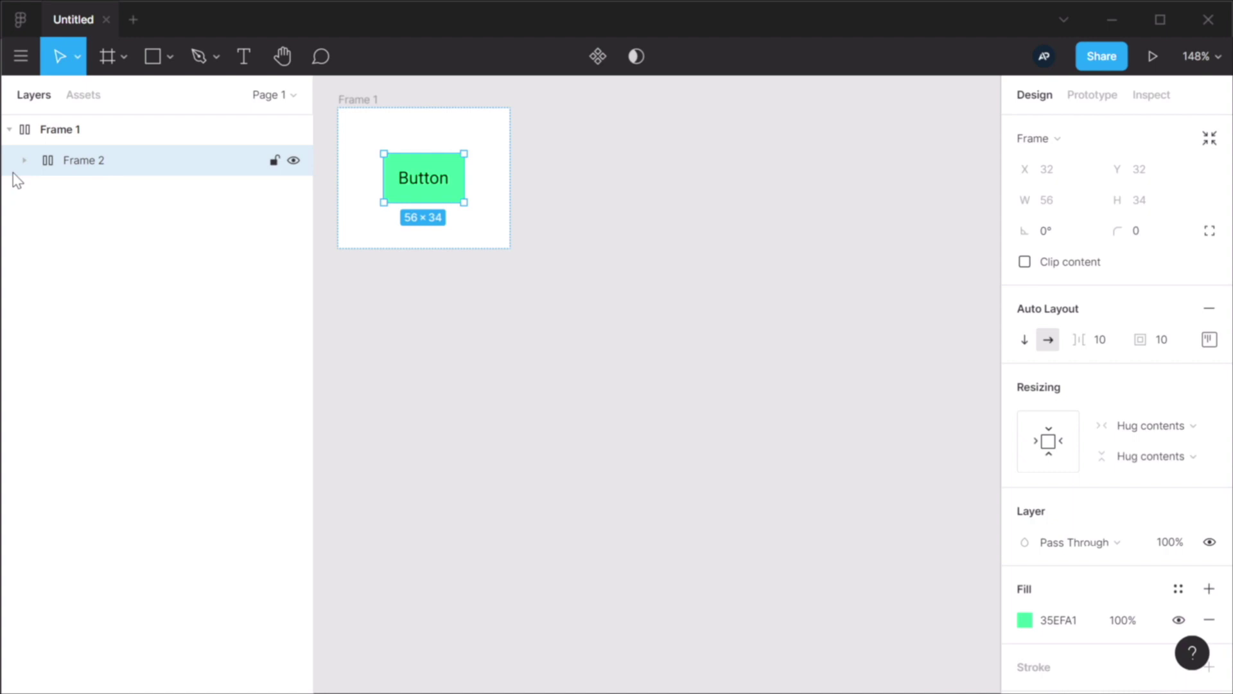
- Set Frame 2's padding to 0 around the Button text
click(24, 160)
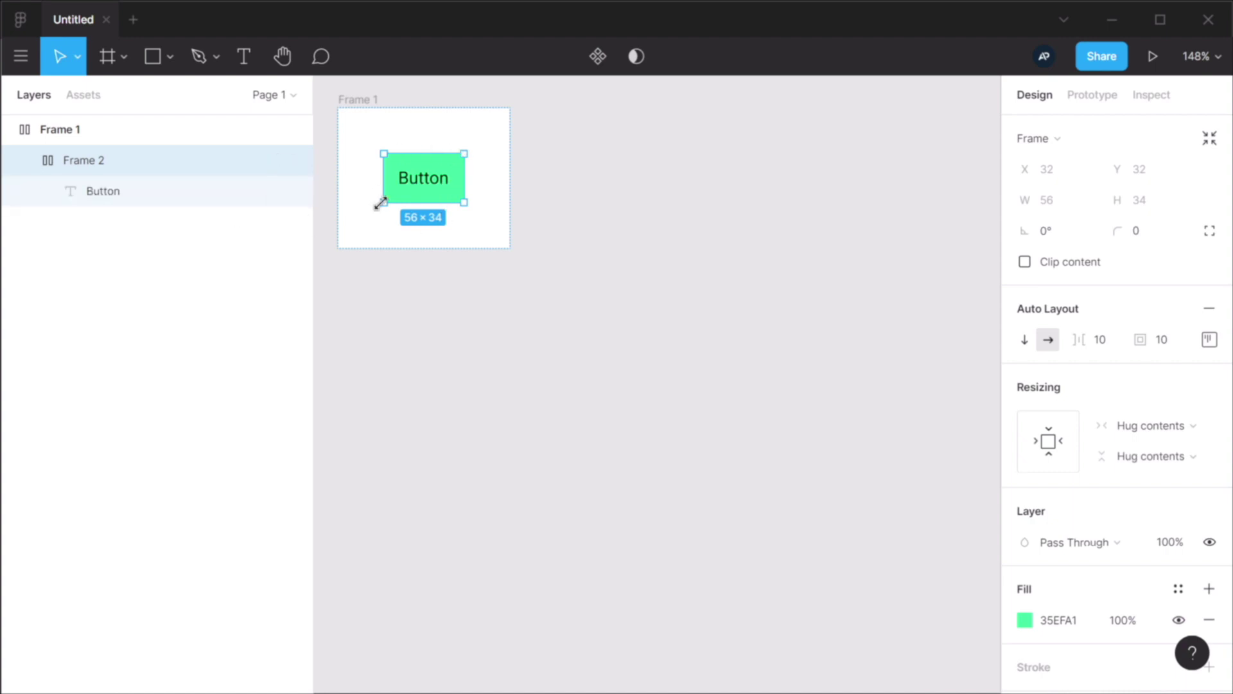
click(117, 199)
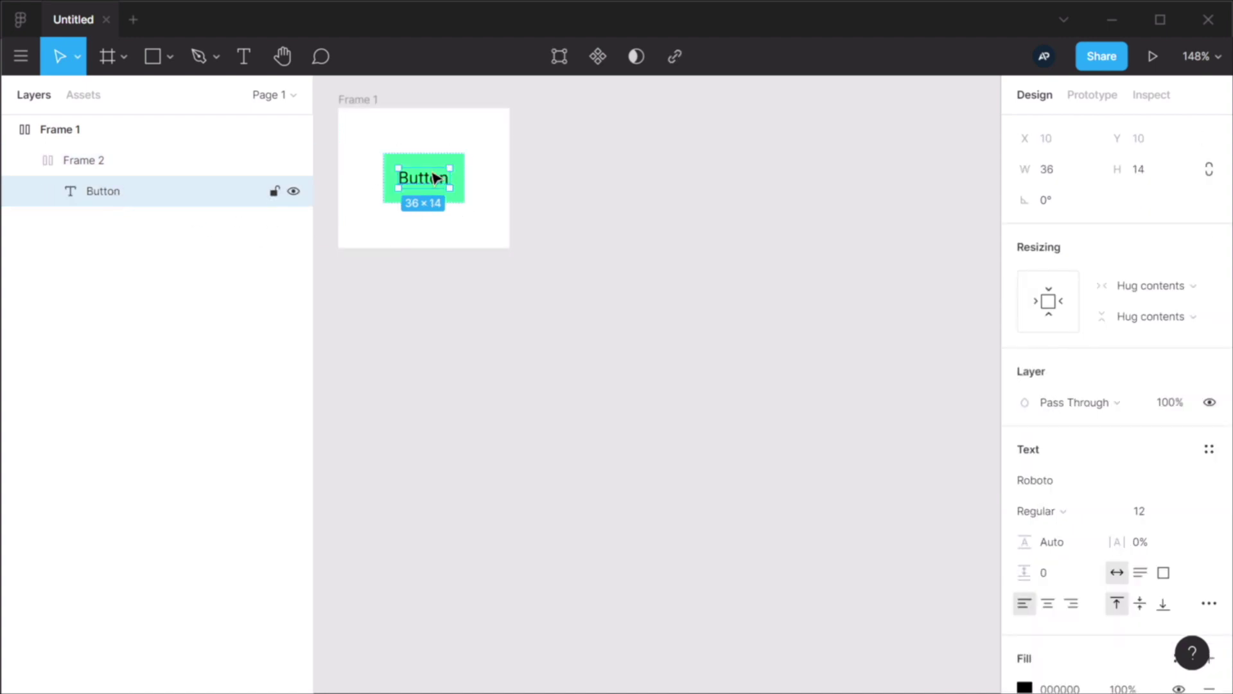
click(186, 168)
click(1164, 340)
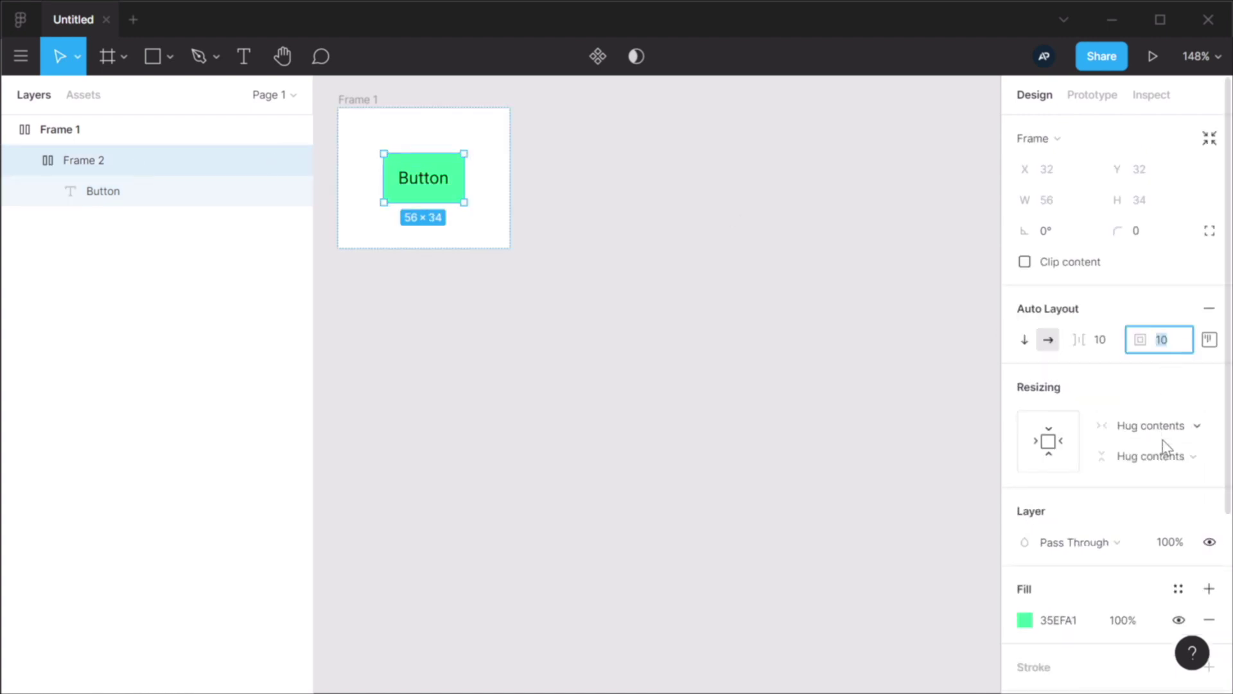
text(0)
key(Tab)
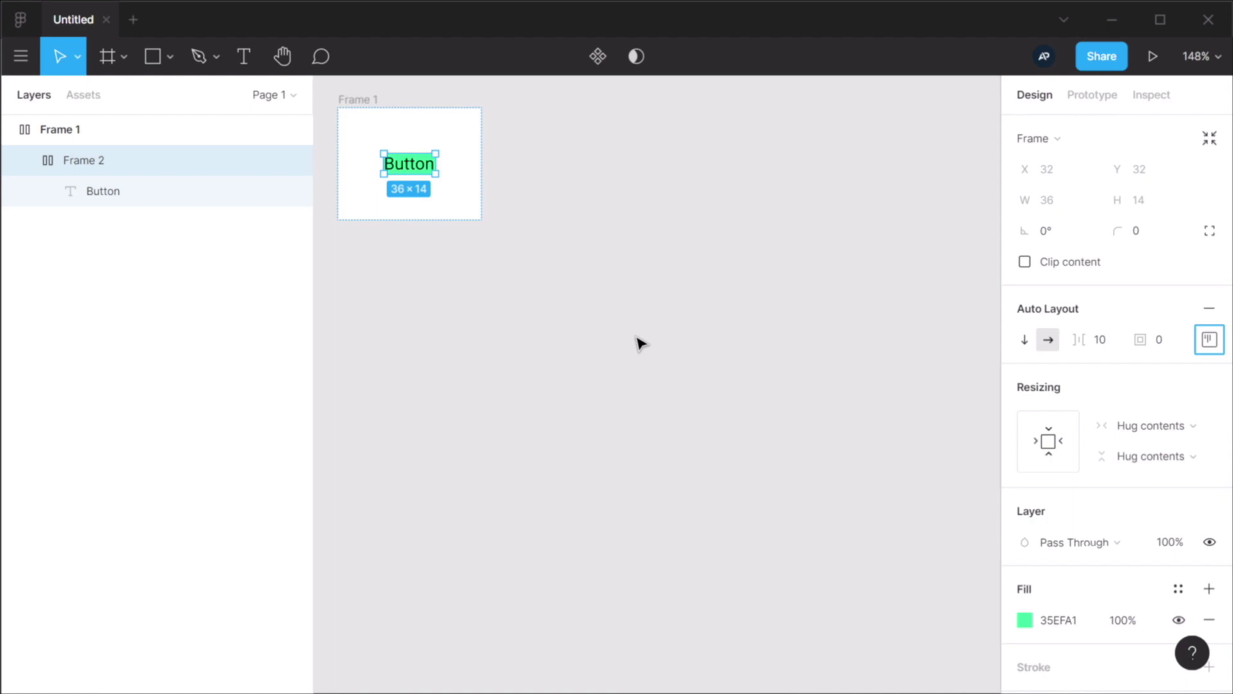
- Duplicate the Button label, then delete the extra copy from Frame 2
click(169, 202)
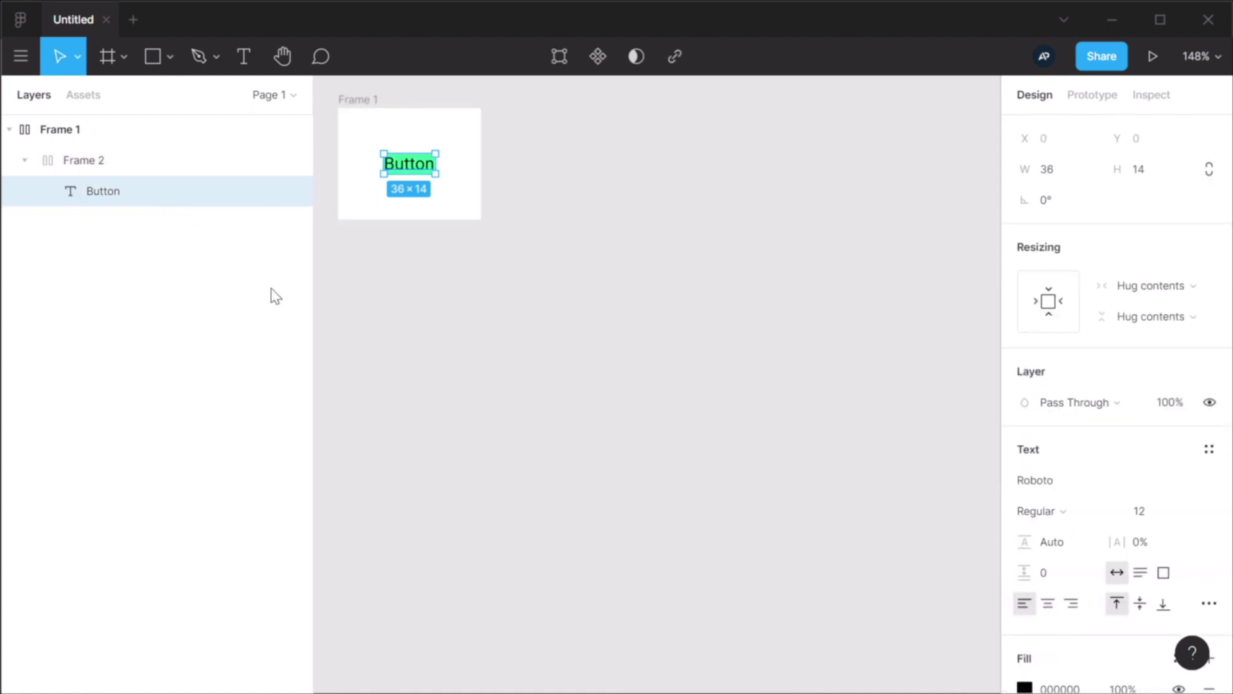
key(ctrl+d)
click(542, 292)
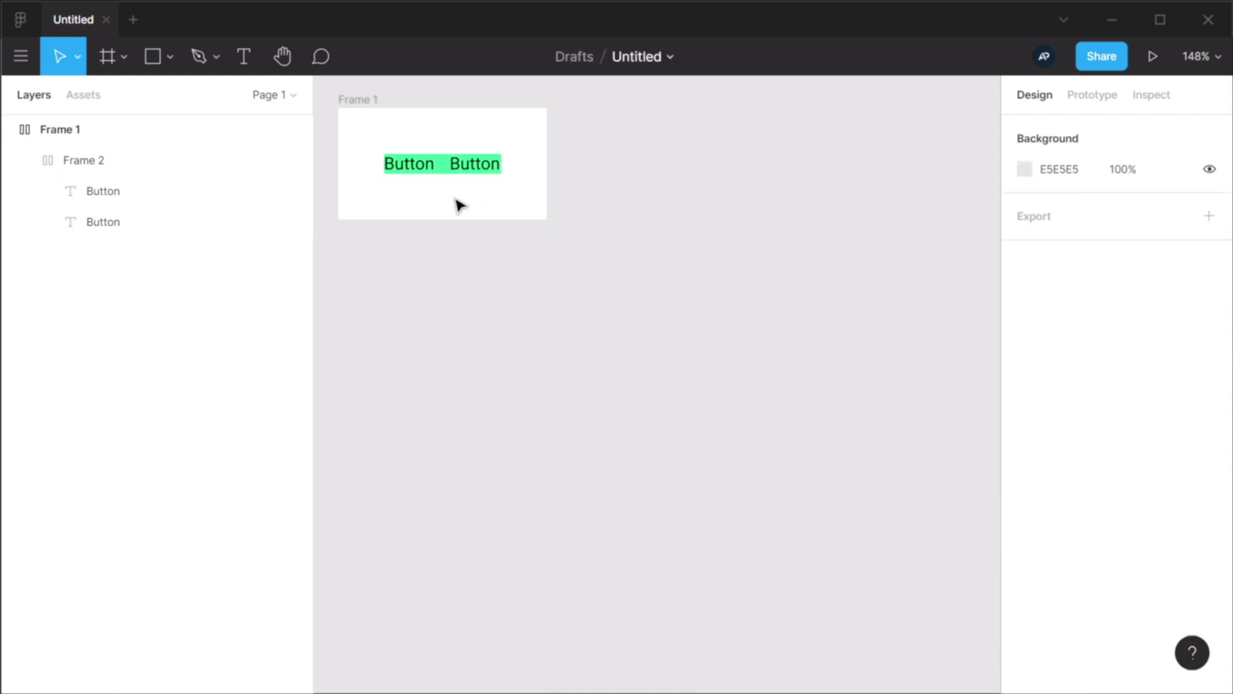
click(455, 172)
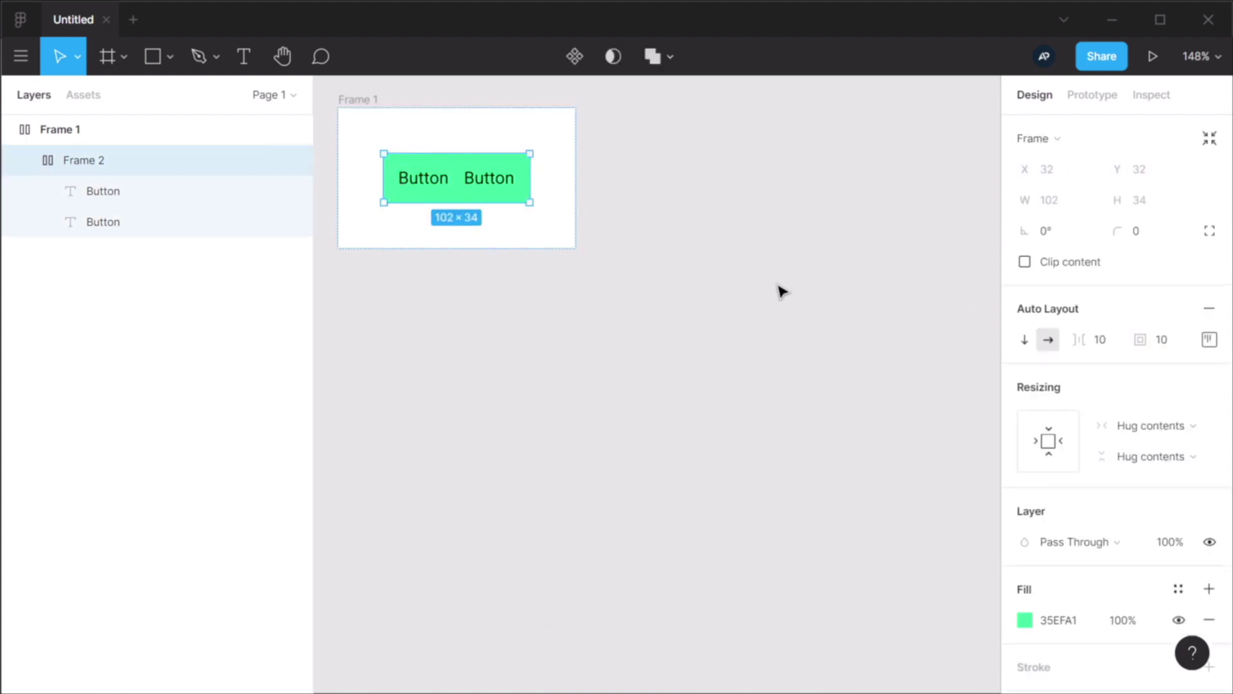
click(490, 183)
key(Delete)
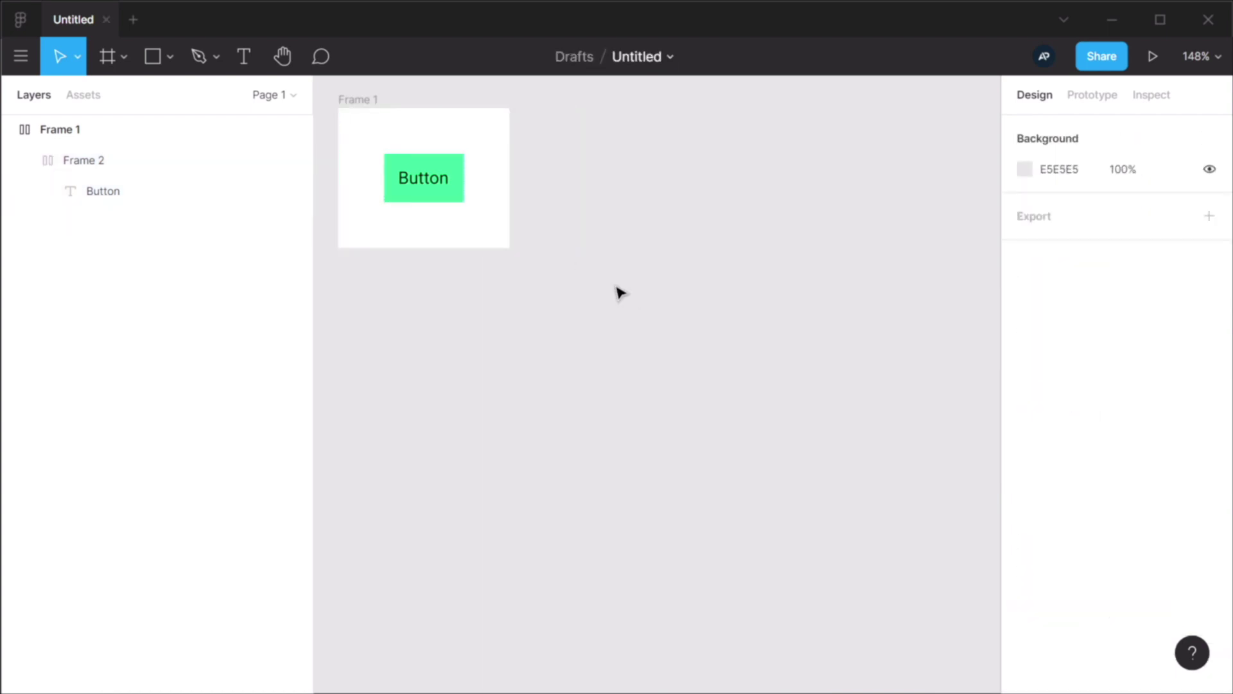
click(444, 168)
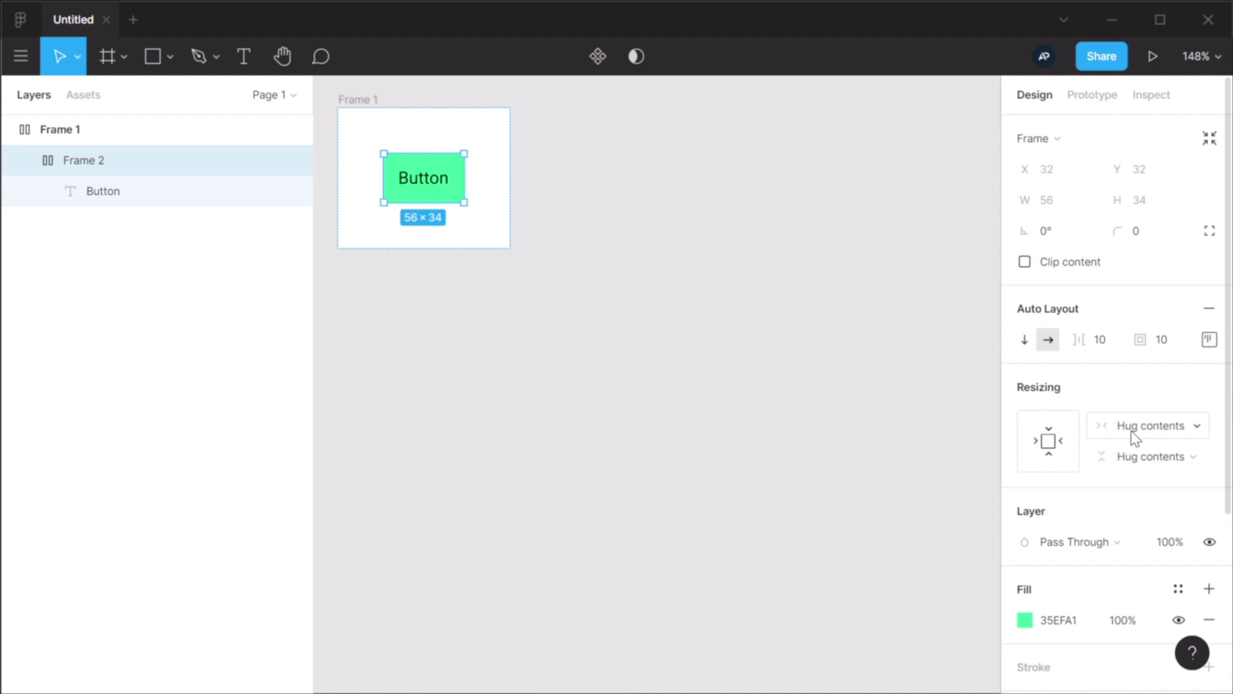
click(655, 320)
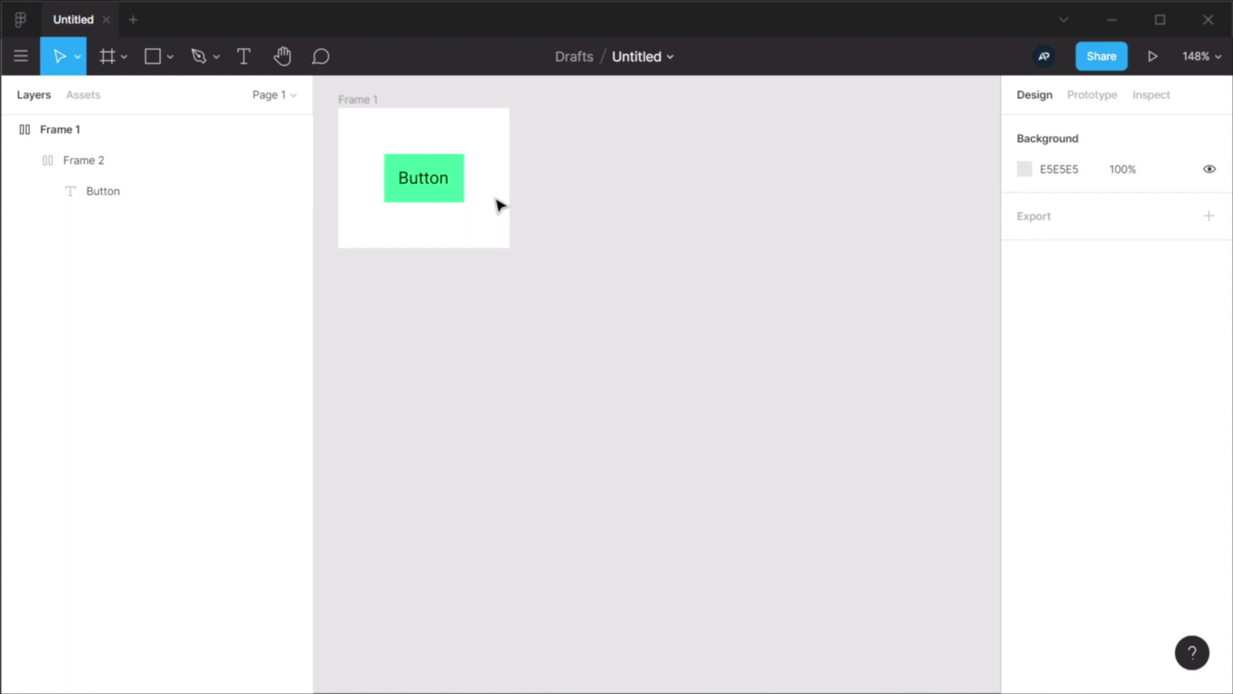
- Add a 'Card' text label in Frame 1 and wrap it in an auto-layout frame
key(t)
click(510, 158)
text(Card)
key(Escape)
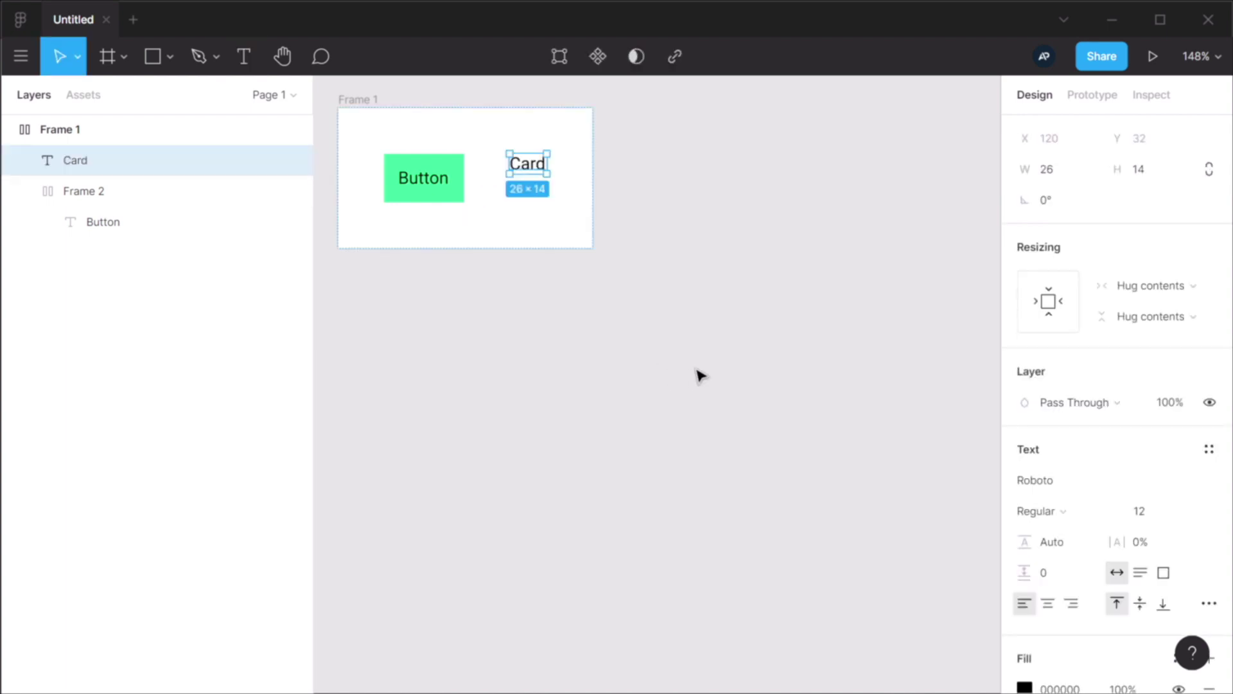
key(shift+a)
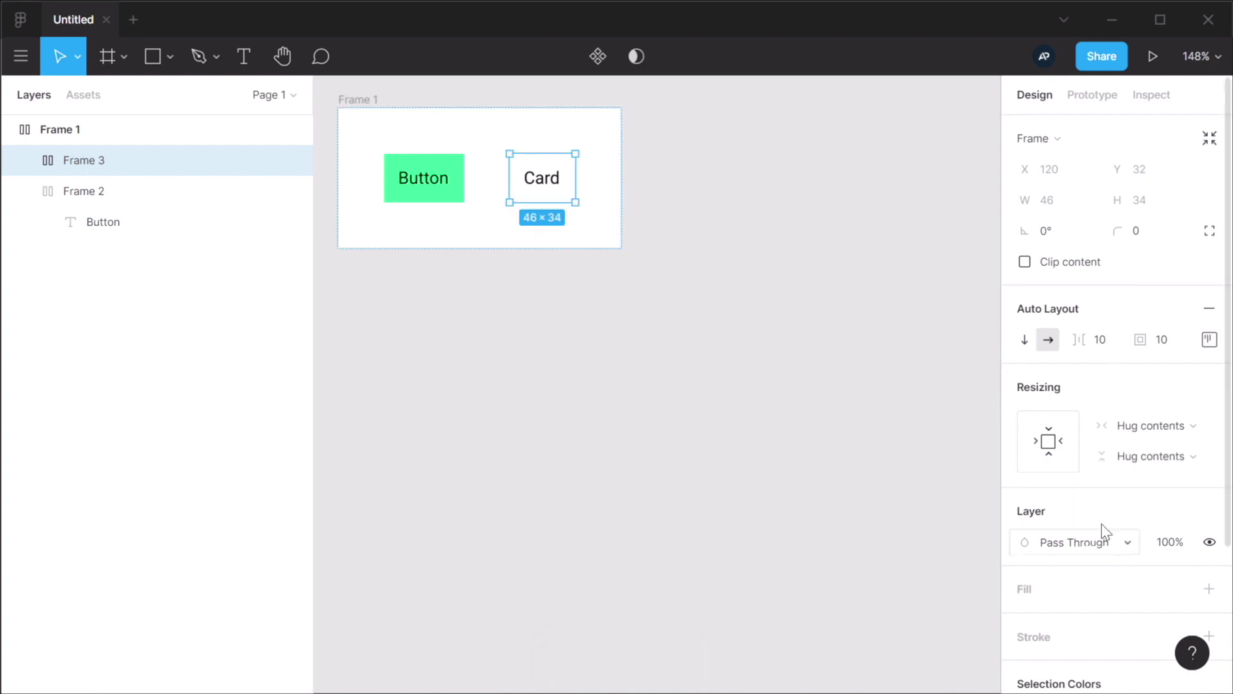
- Give the Card frame a stroke coloured CF9A34
scroll(1100, 539, down, 3)
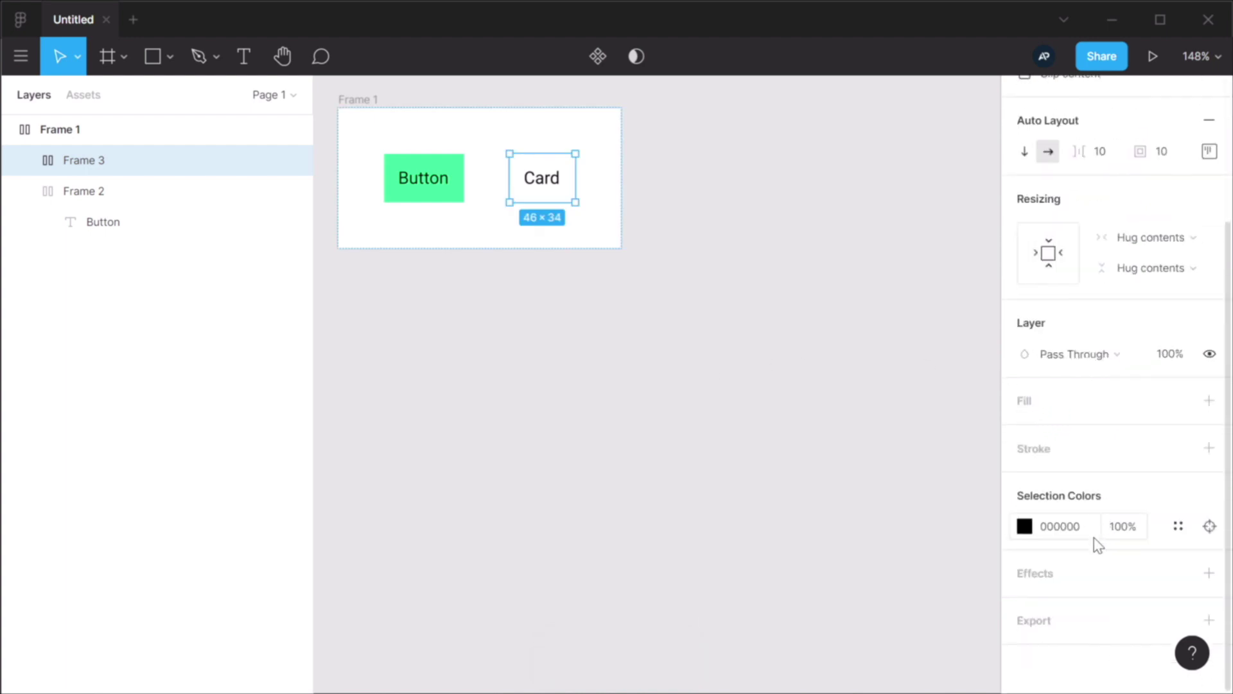
click(1209, 448)
click(1025, 479)
click(927, 262)
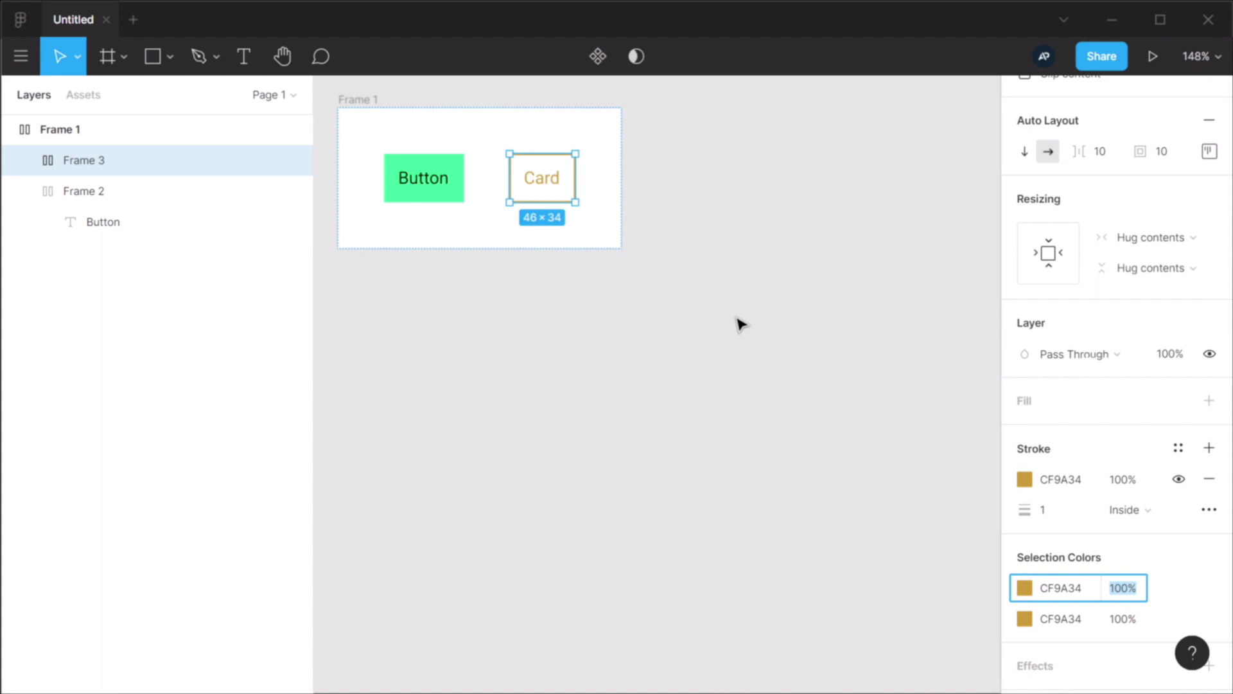
click(740, 325)
click(564, 198)
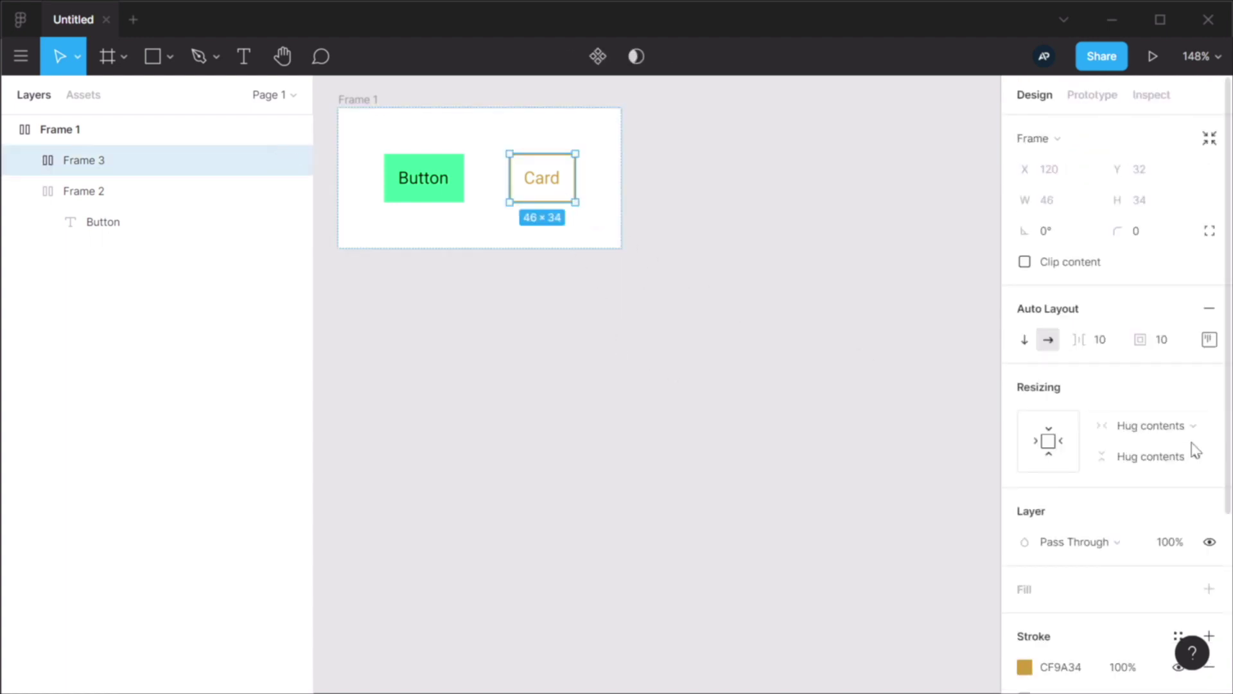
- Give the Card frame a fixed height and drag it much taller
click(1180, 427)
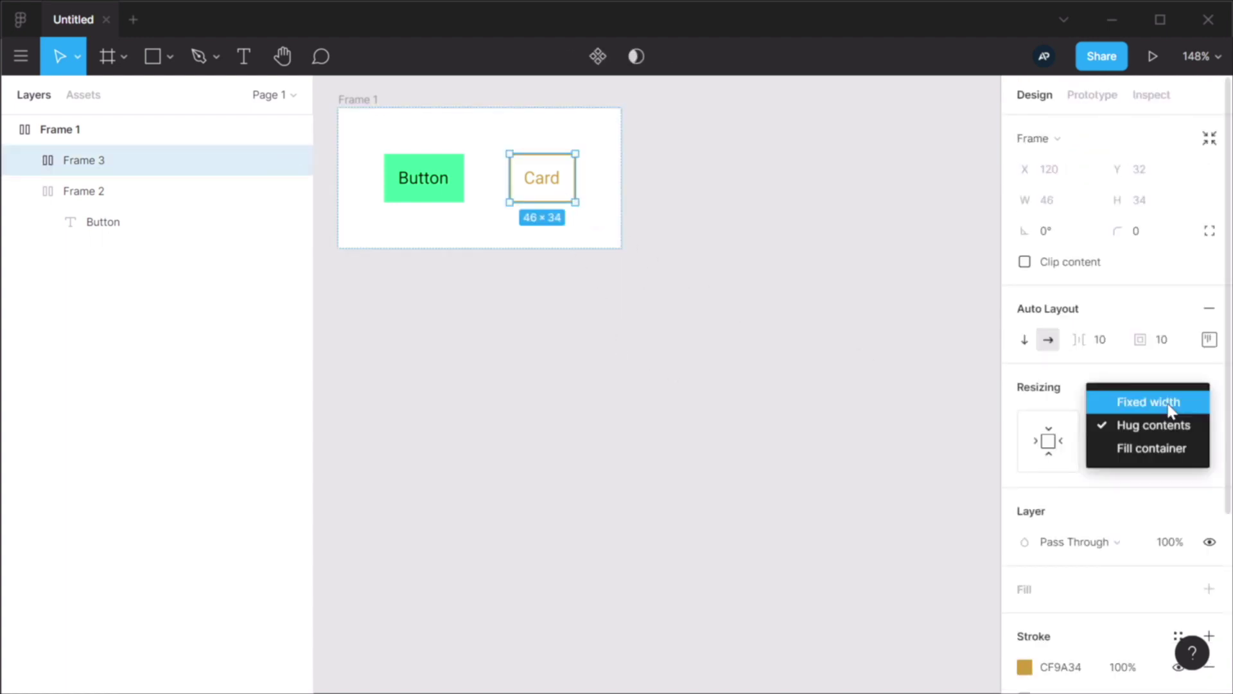
click(1076, 385)
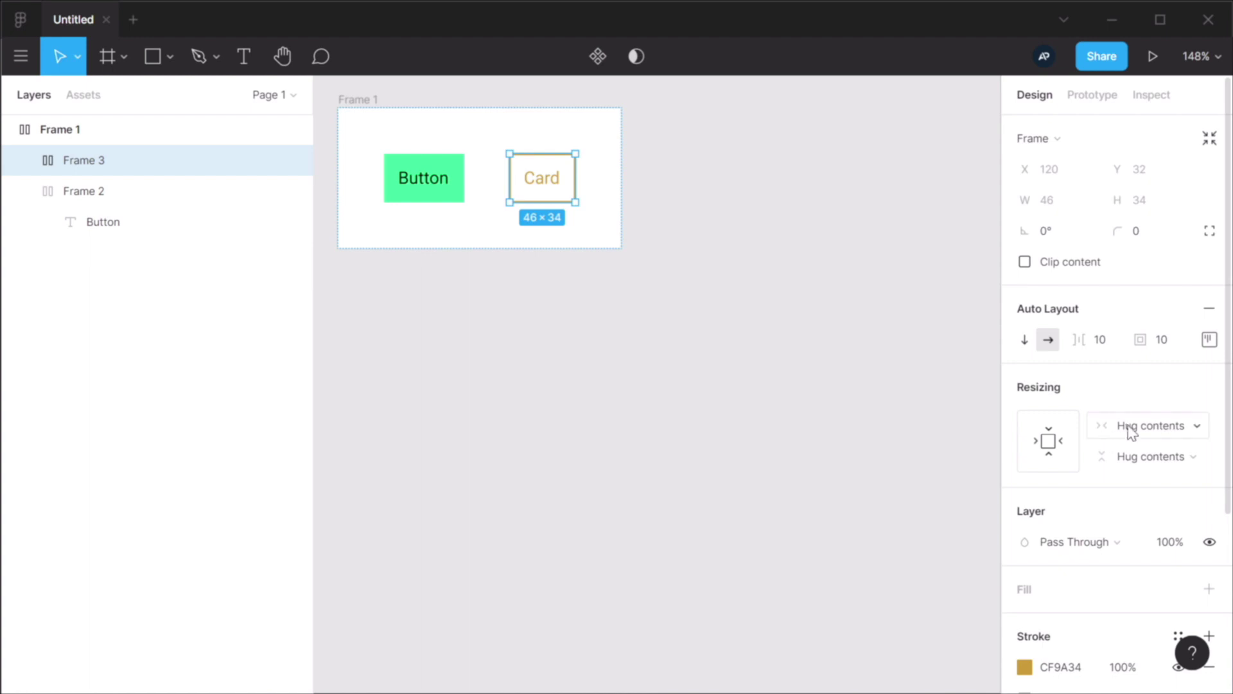
click(1109, 460)
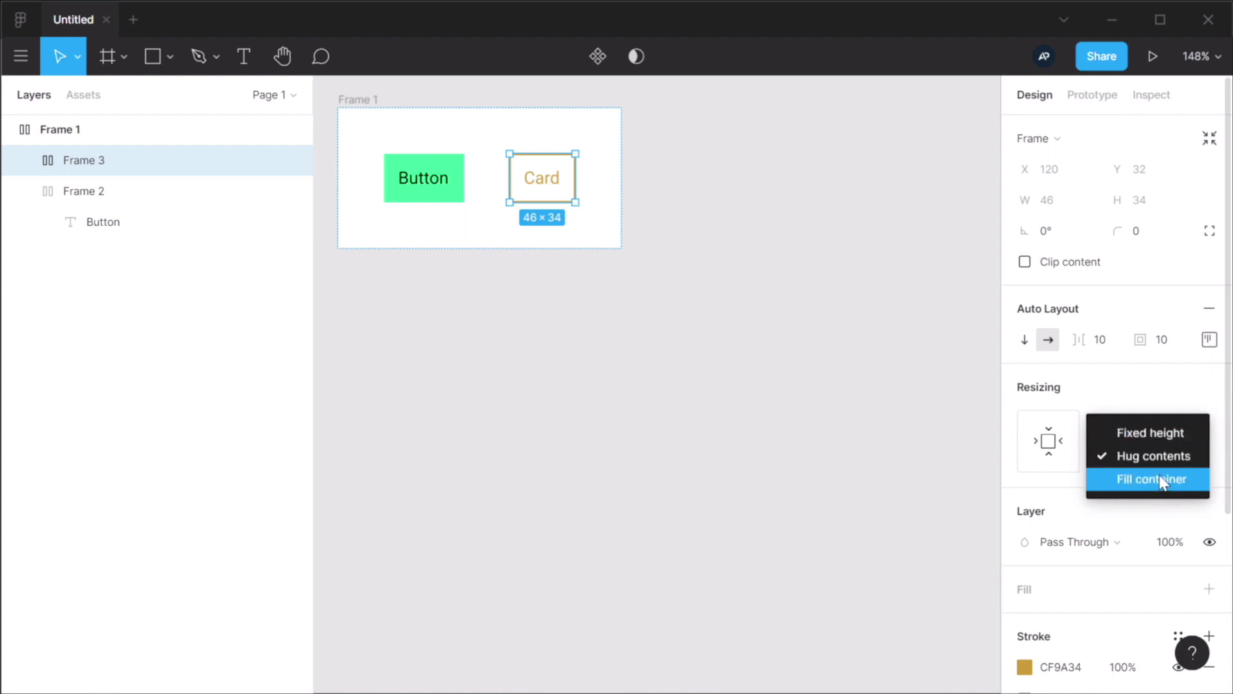
click(1163, 435)
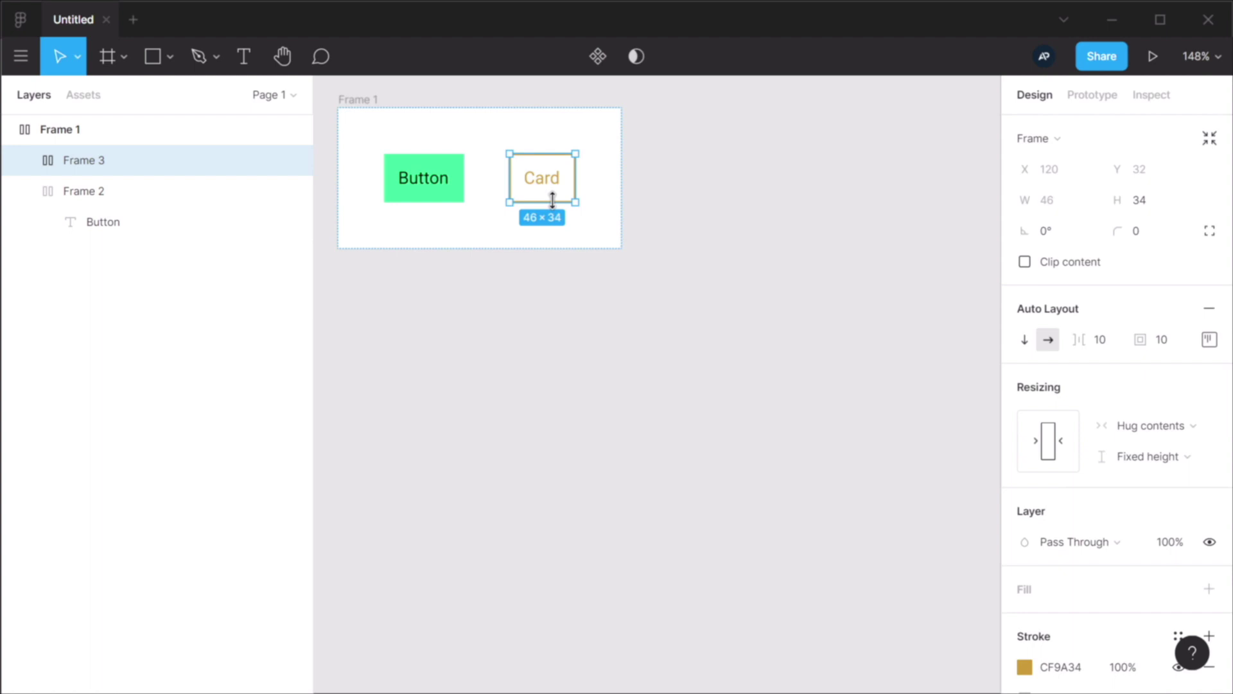
drag(553, 200, 568, 405)
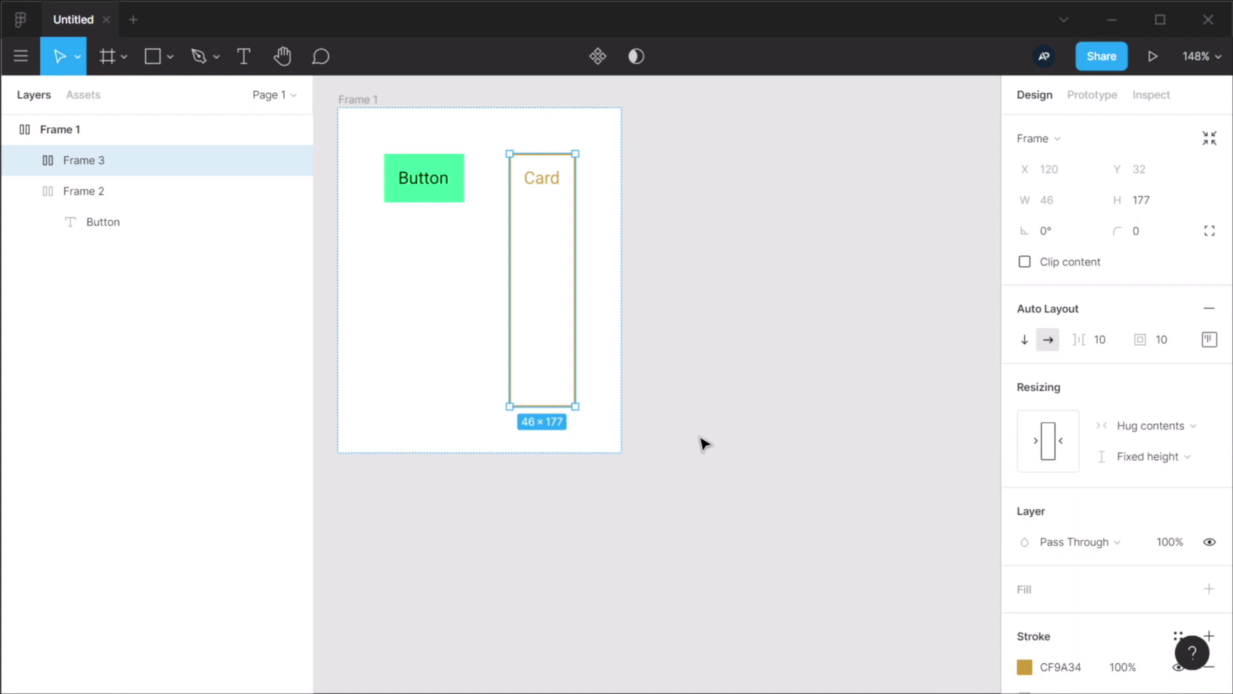
- Set the Card frame to a fixed 128 width with Fill container height
click(1160, 426)
click(1160, 408)
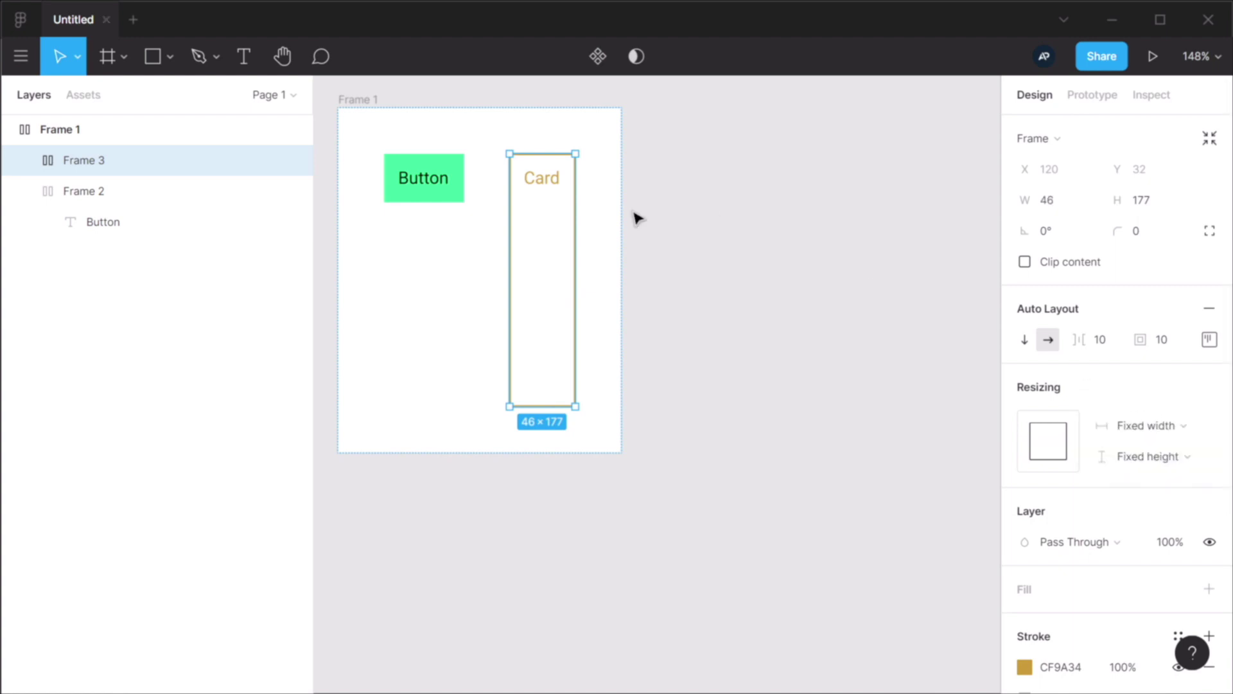
drag(576, 234, 692, 244)
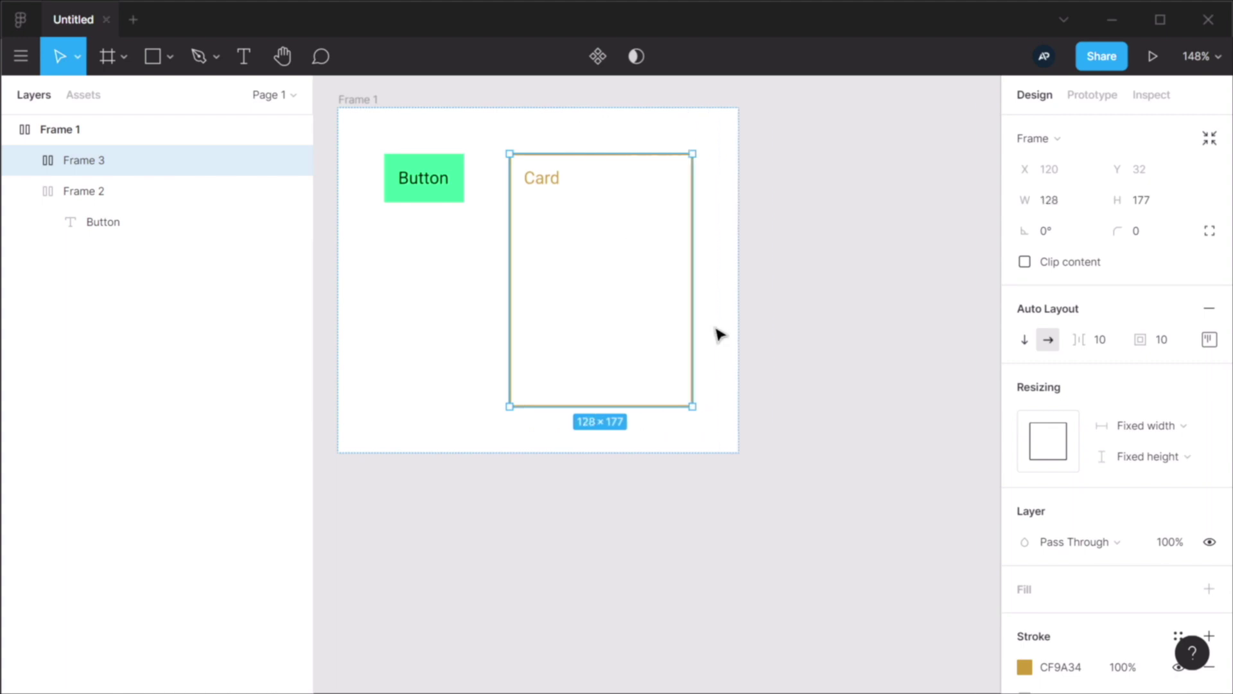
click(1155, 468)
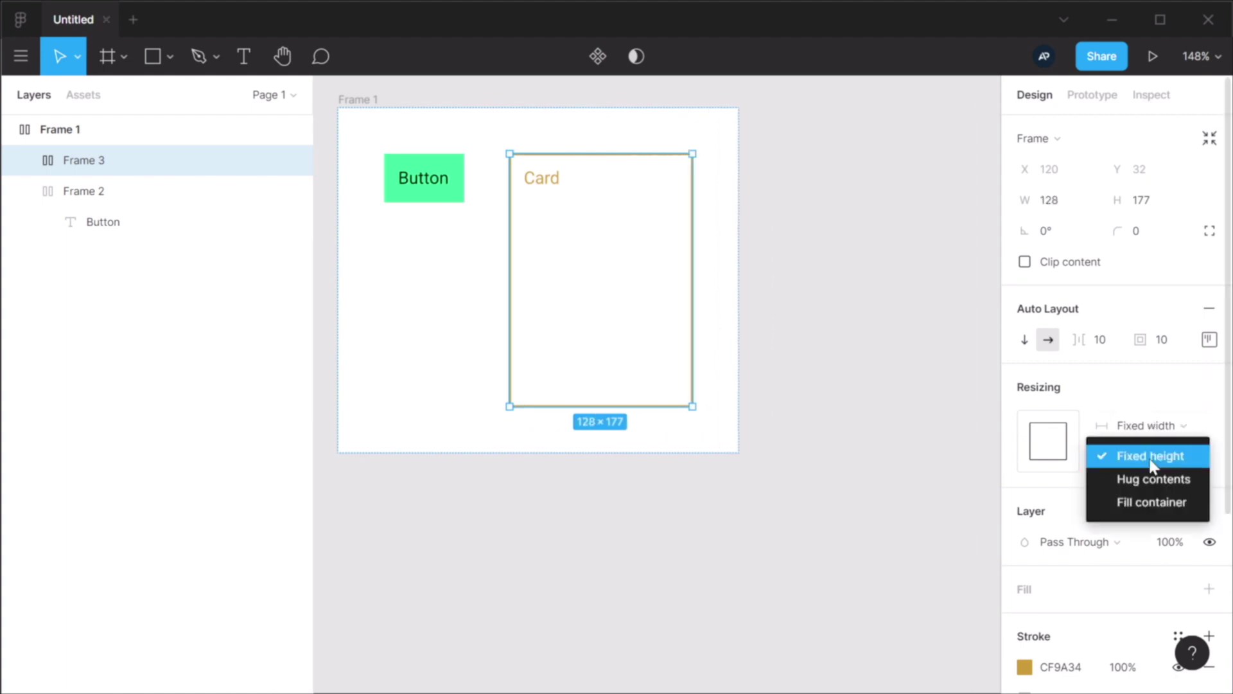
click(1156, 502)
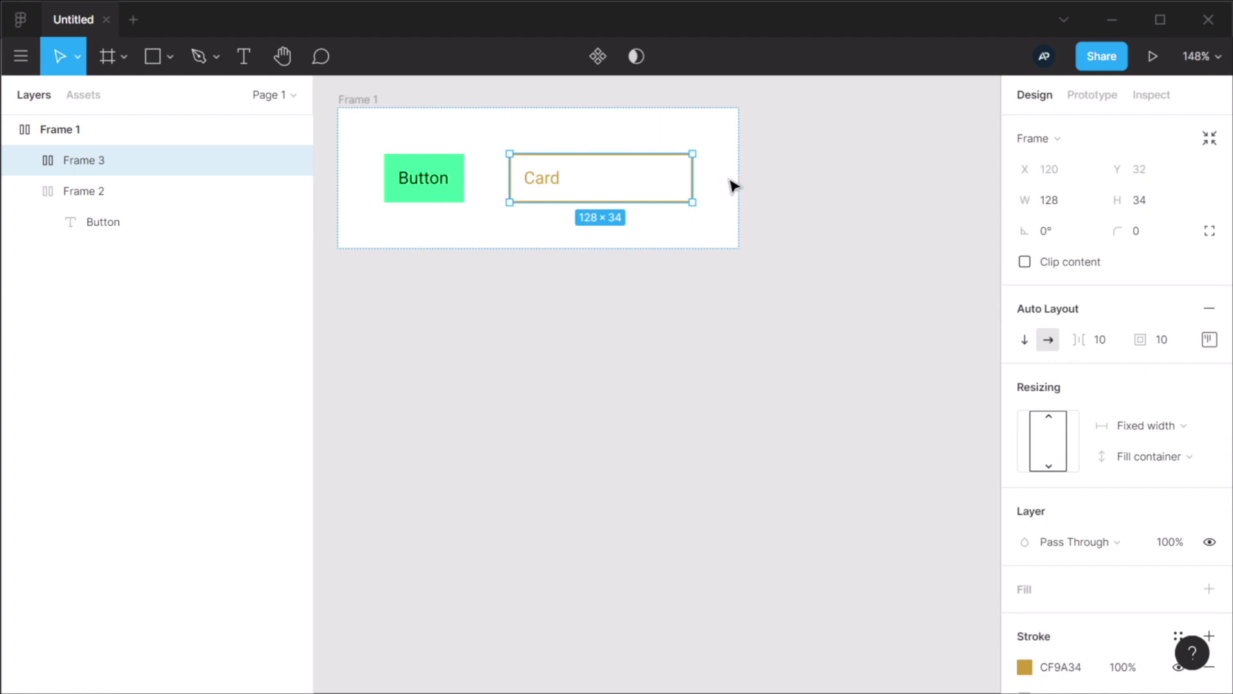
click(1147, 425)
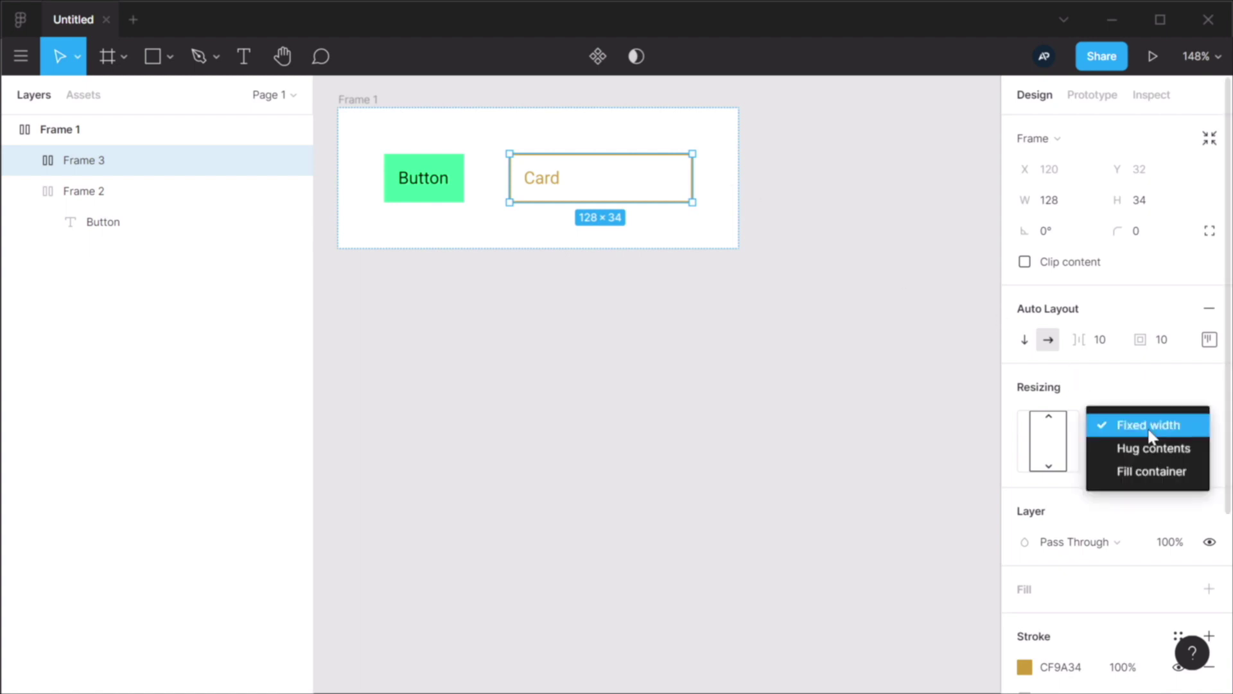
click(1151, 473)
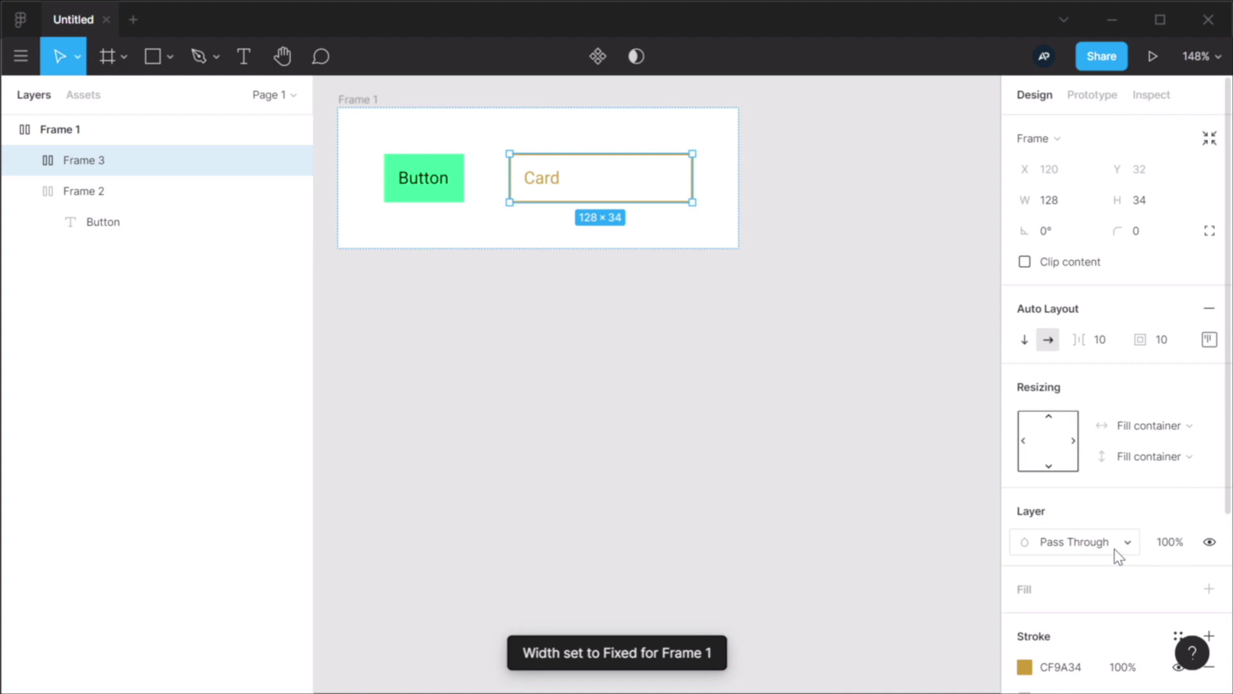
click(754, 399)
click(598, 193)
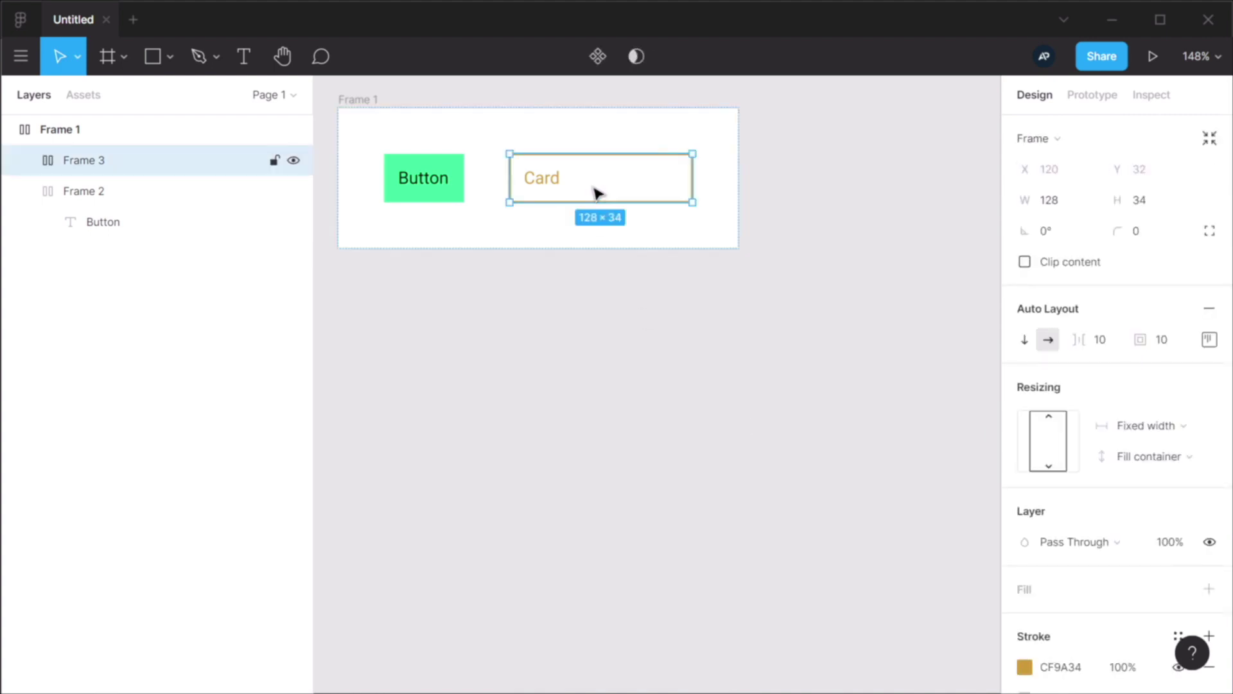
- Duplicate the Card frame, give the copy a fixed height, and make both cards taller
key(ctrl+d)
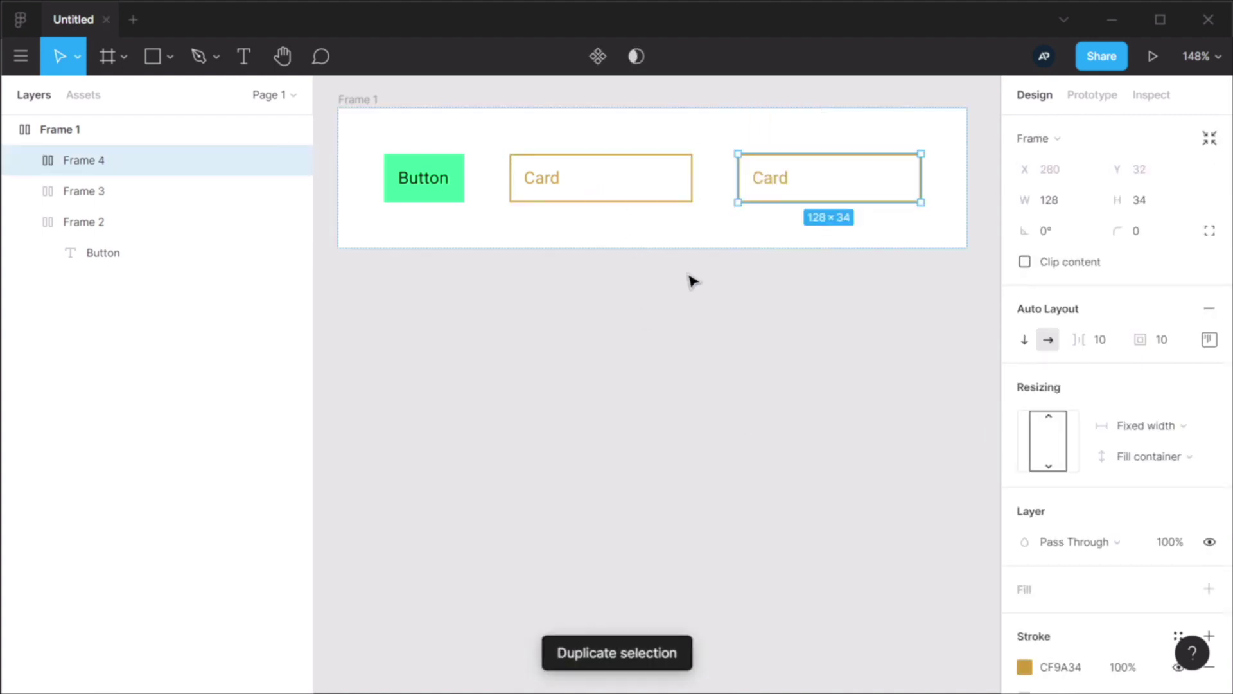
click(1168, 469)
click(1166, 418)
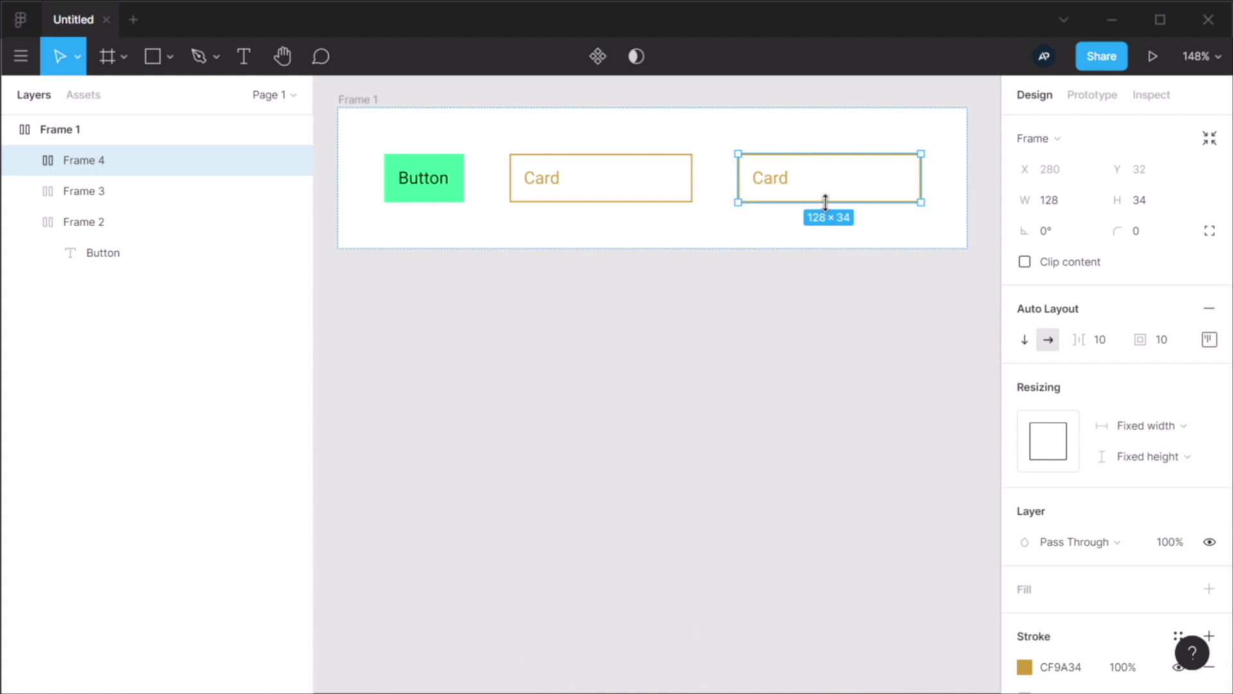
drag(881, 203, 884, 483)
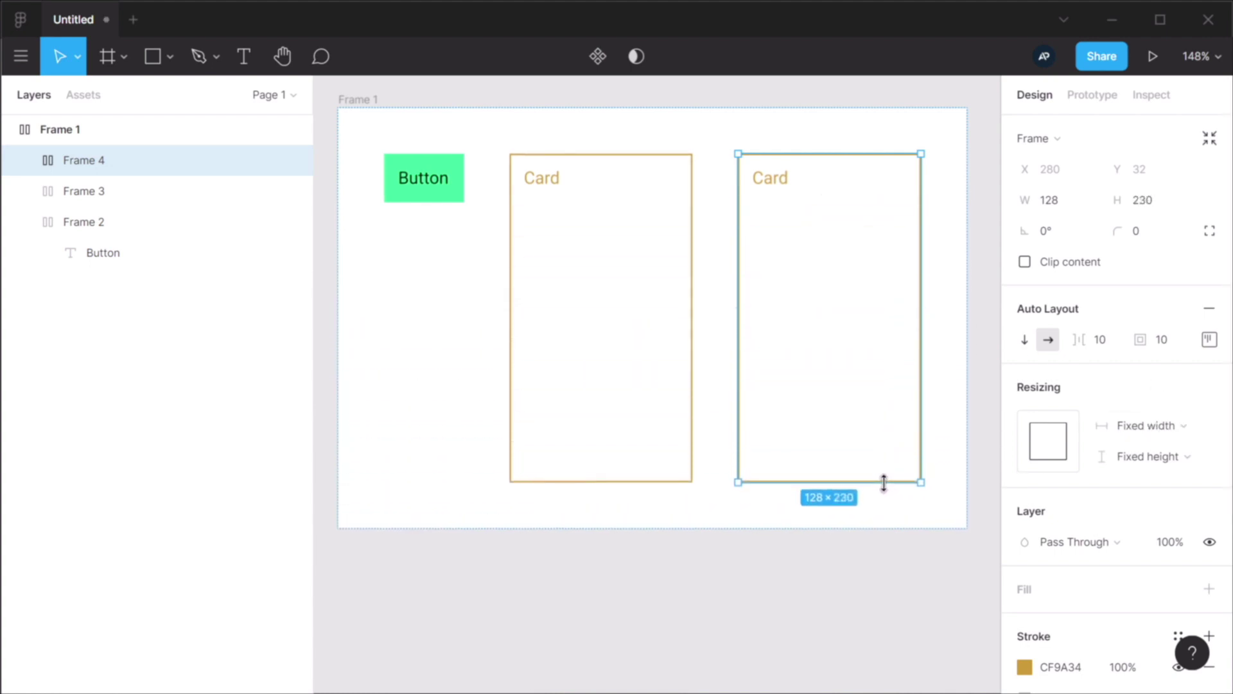
click(634, 257)
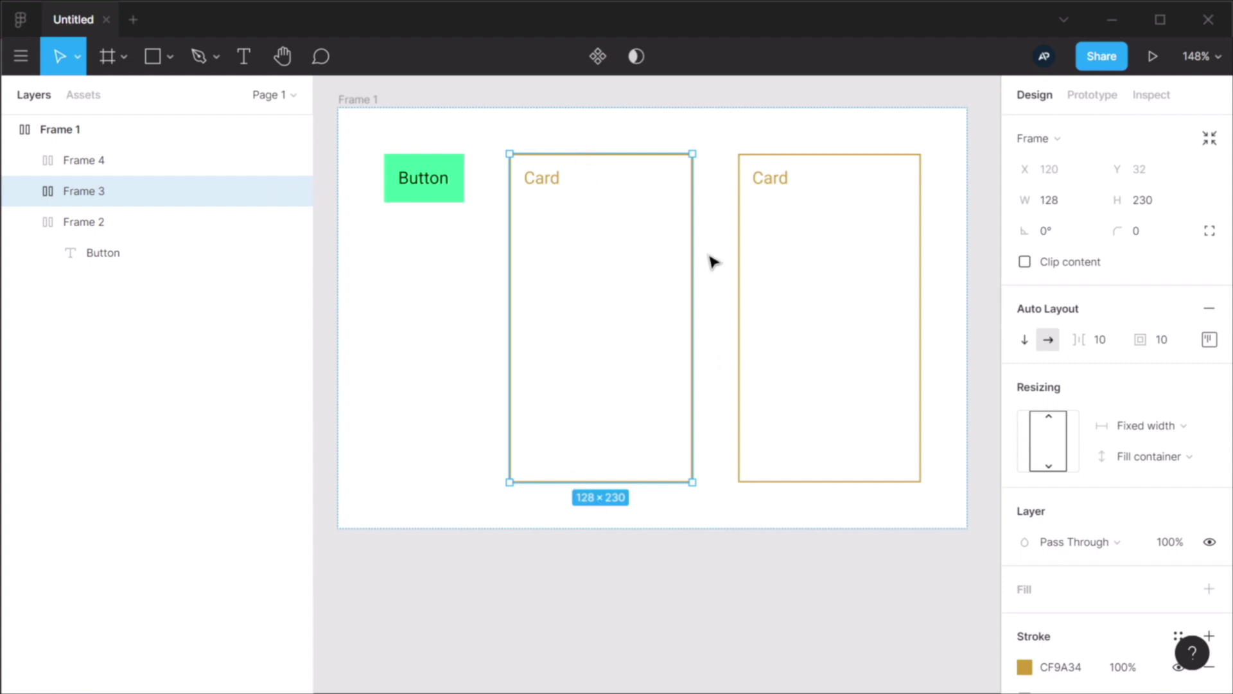
- Shorten the cards to 125 tall and make the right card fill its container width
click(755, 276)
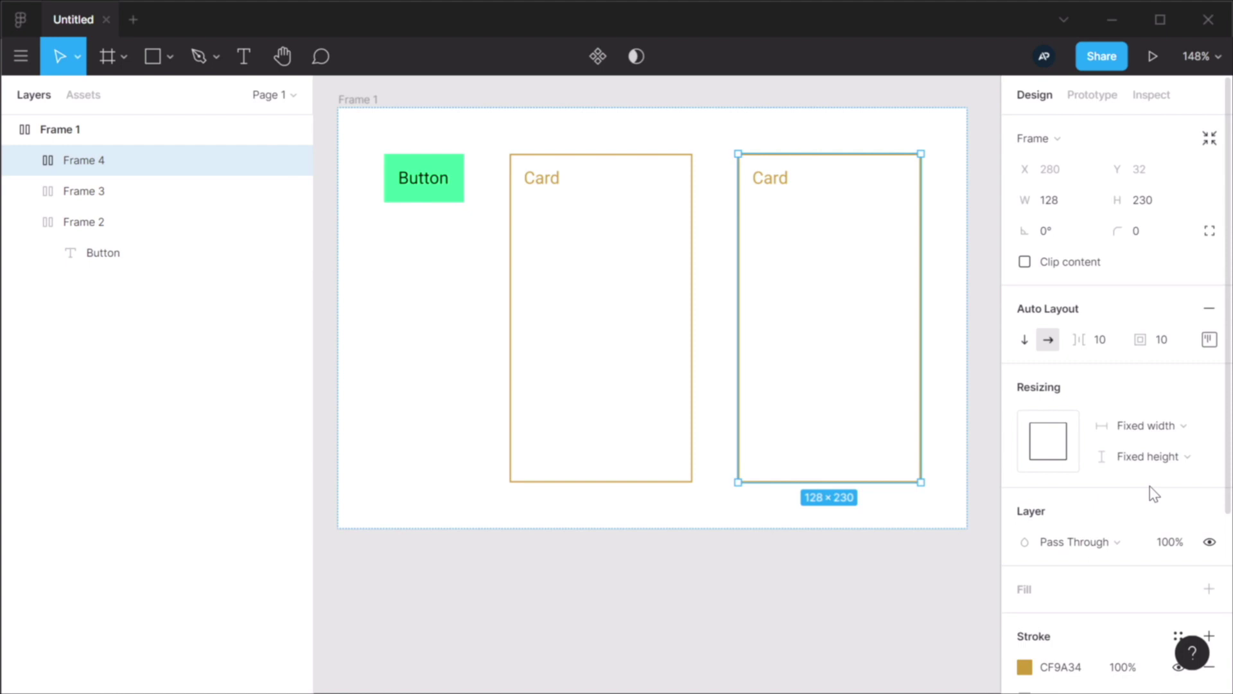
click(1146, 425)
click(1156, 468)
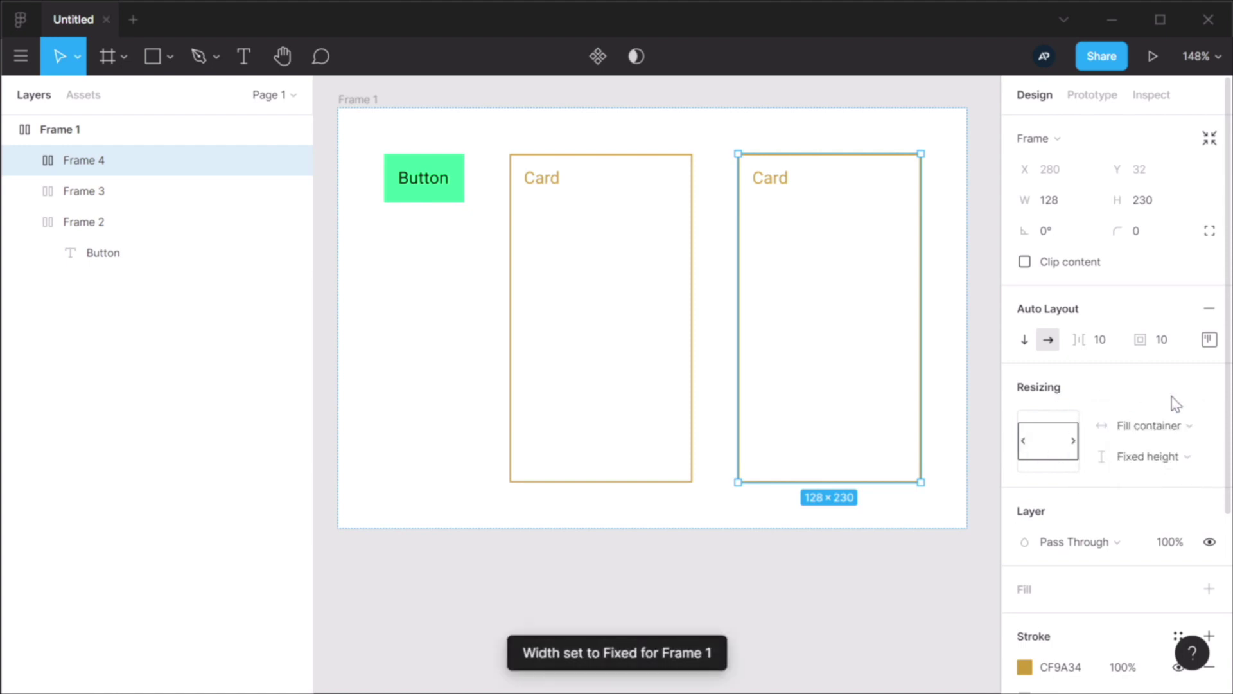
drag(828, 482, 828, 332)
drag(919, 234, 837, 264)
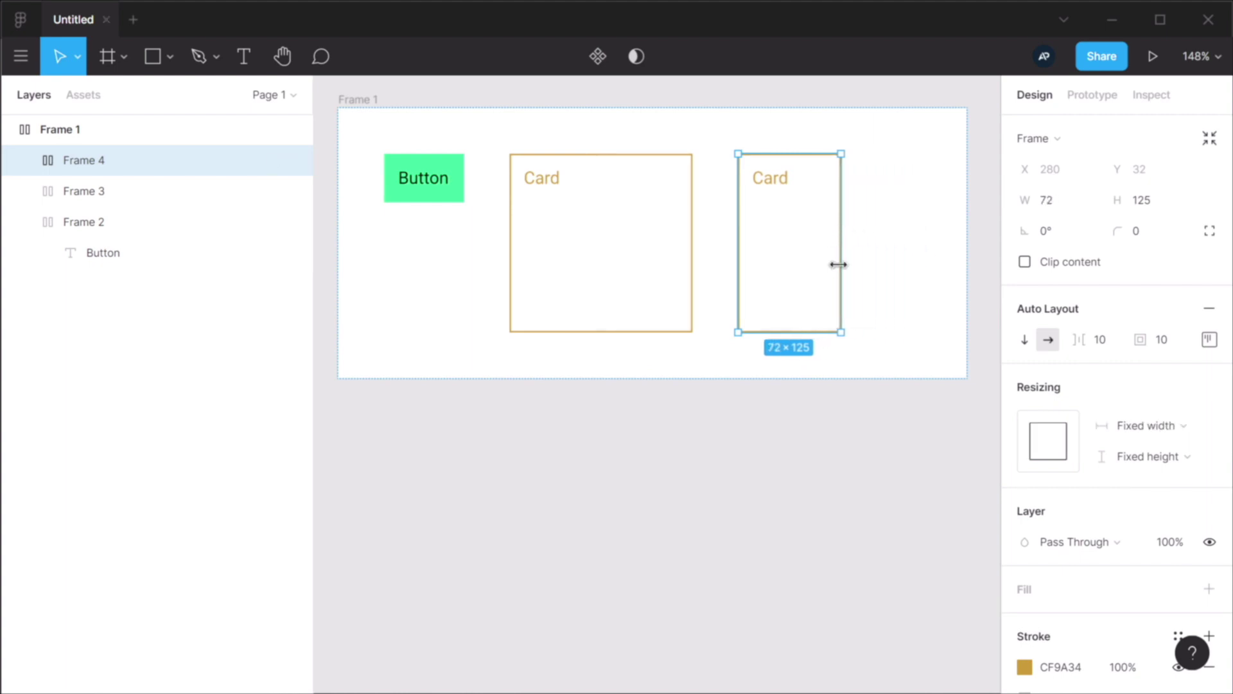
click(1149, 426)
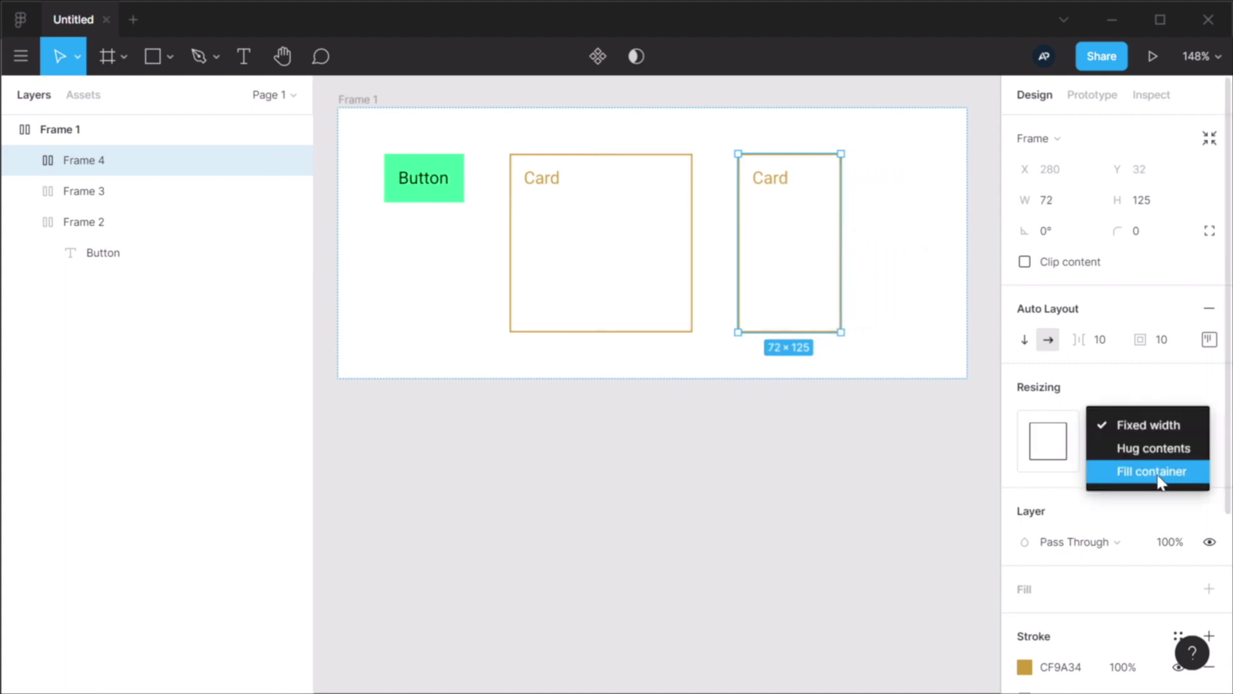
click(1161, 475)
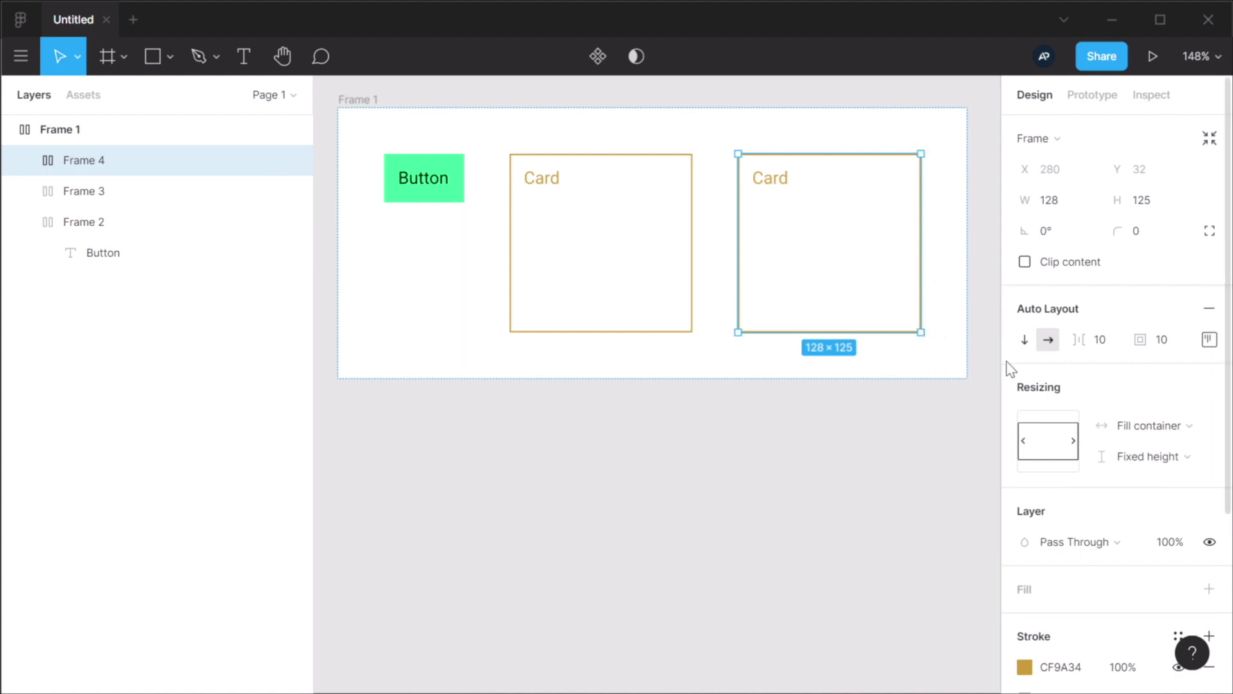
click(359, 101)
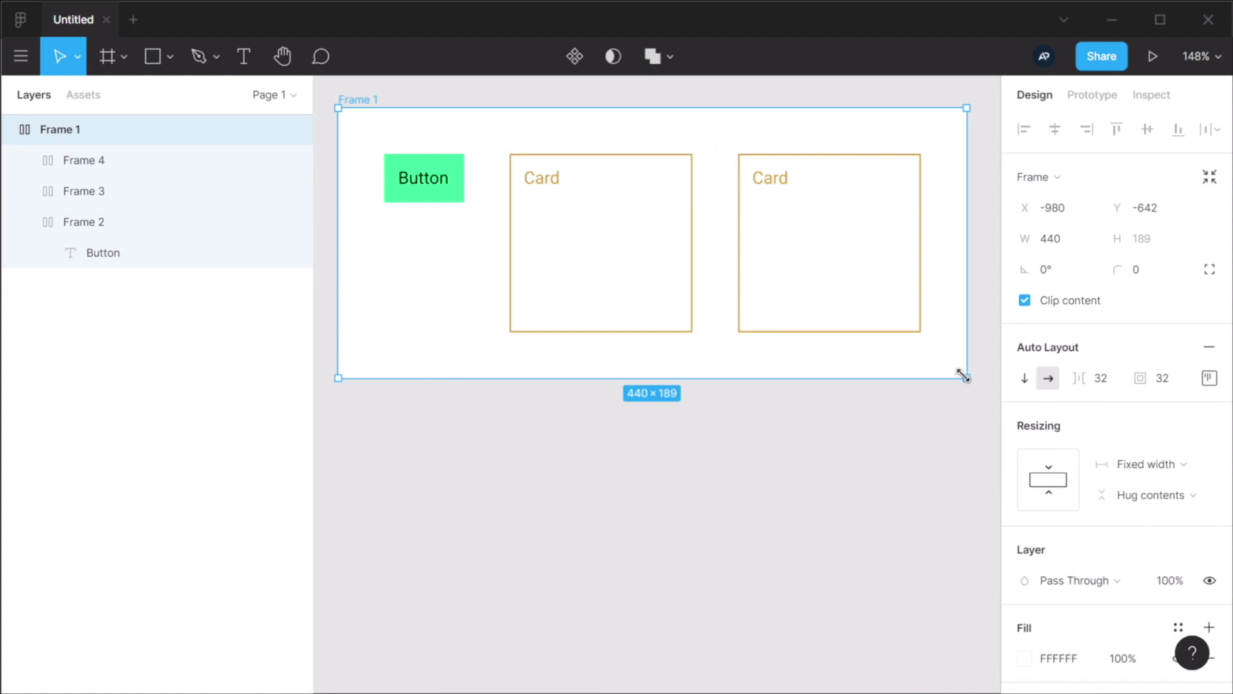
- Resize Frame 1 to about 493×350, stretching the left card taller and the right card to 135
drag(963, 376, 931, 600)
click(639, 286)
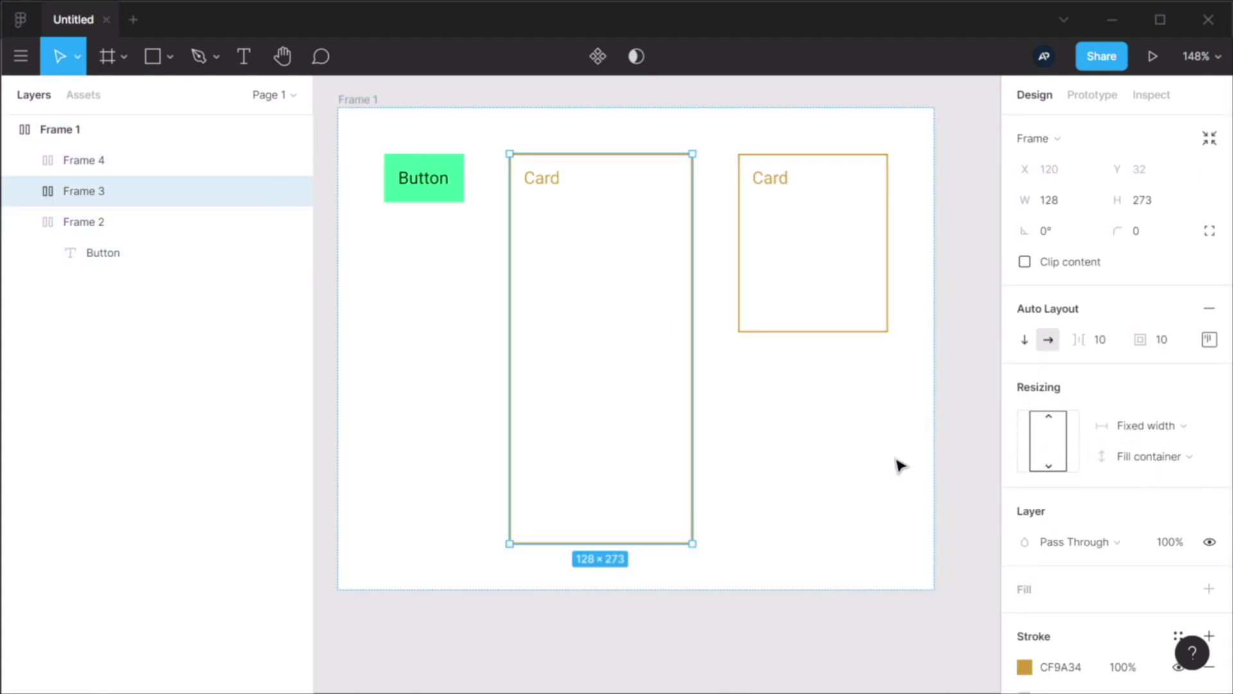
click(361, 101)
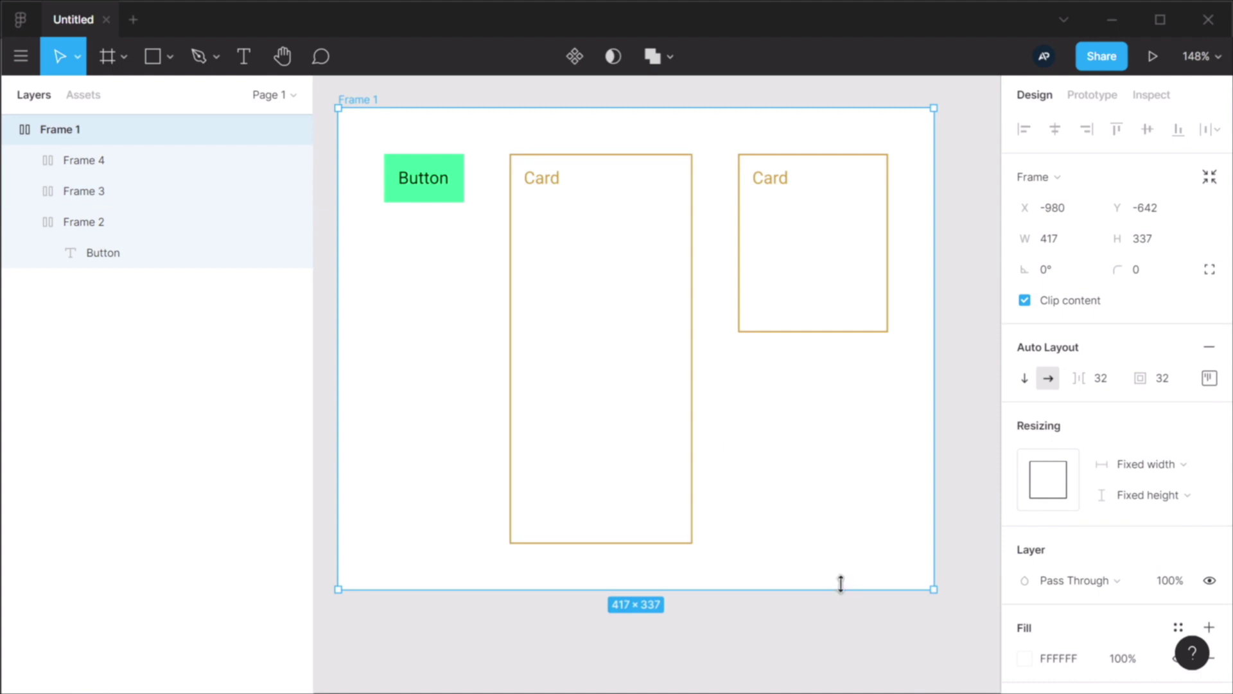
drag(840, 588, 870, 609)
click(829, 277)
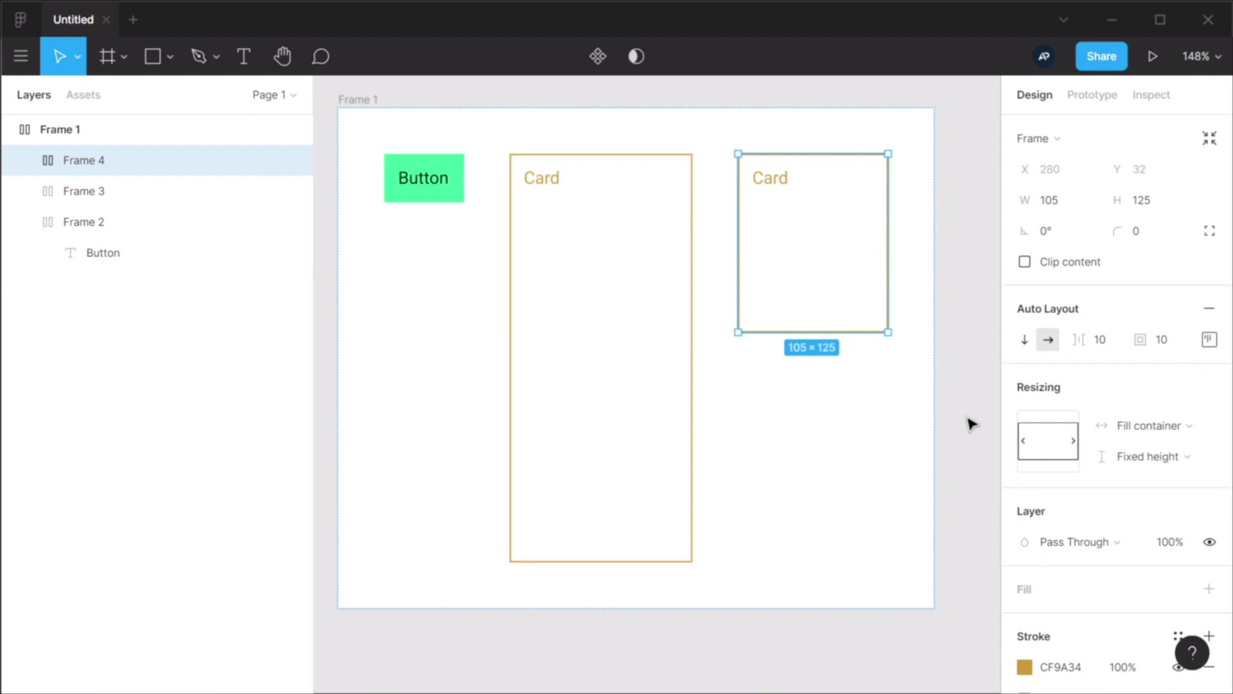
click(930, 466)
click(369, 100)
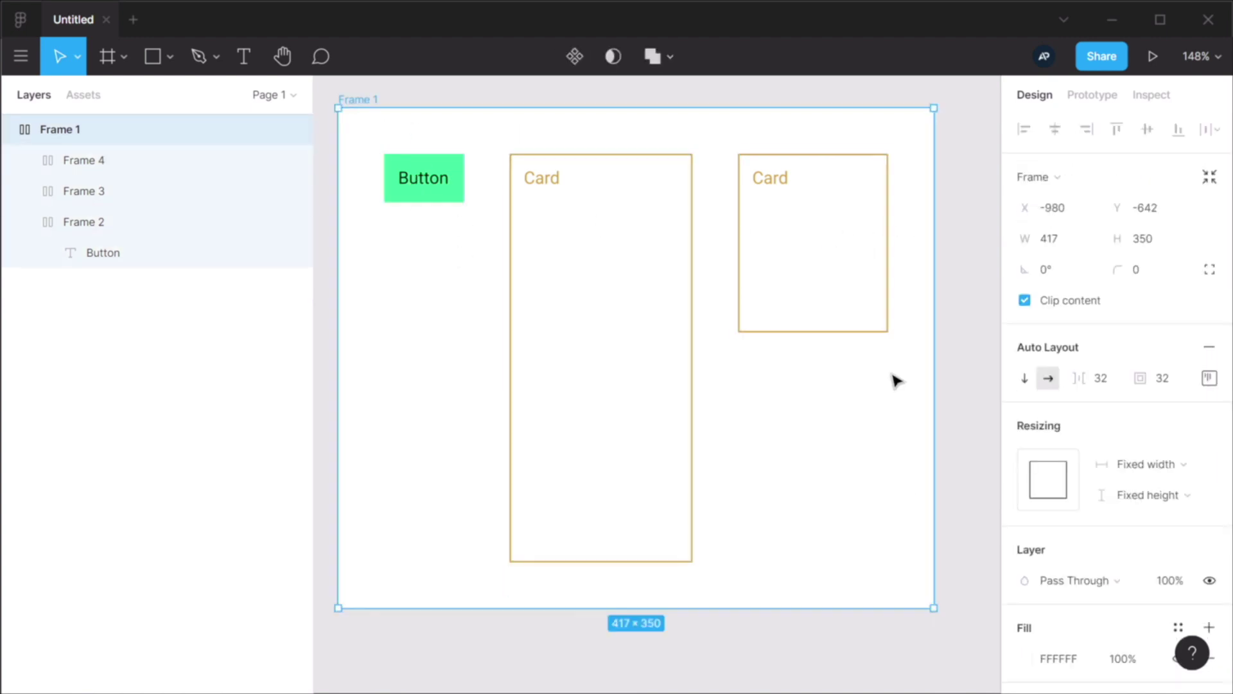
drag(933, 376, 647, 359)
- Narrow Frame 1, duplicate the right card, and set the copy to fill width and height
drag(562, 394, 831, 398)
click(796, 295)
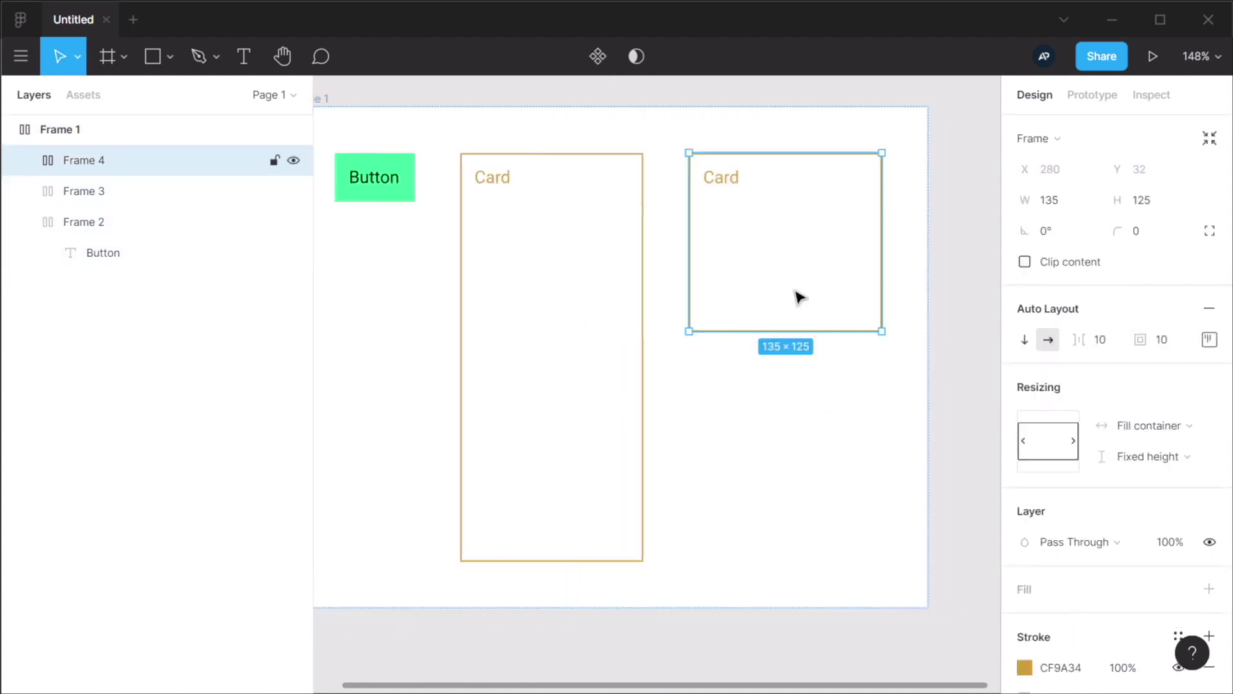
key(ctrl+d)
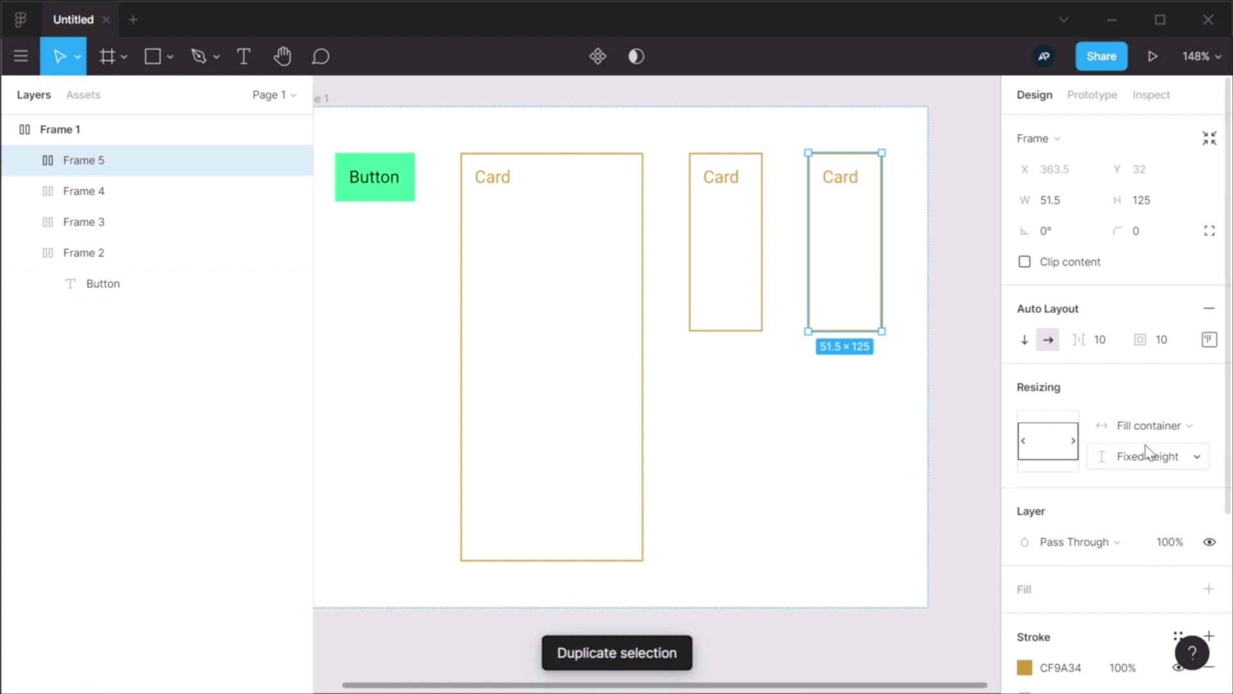
click(1154, 426)
click(1153, 427)
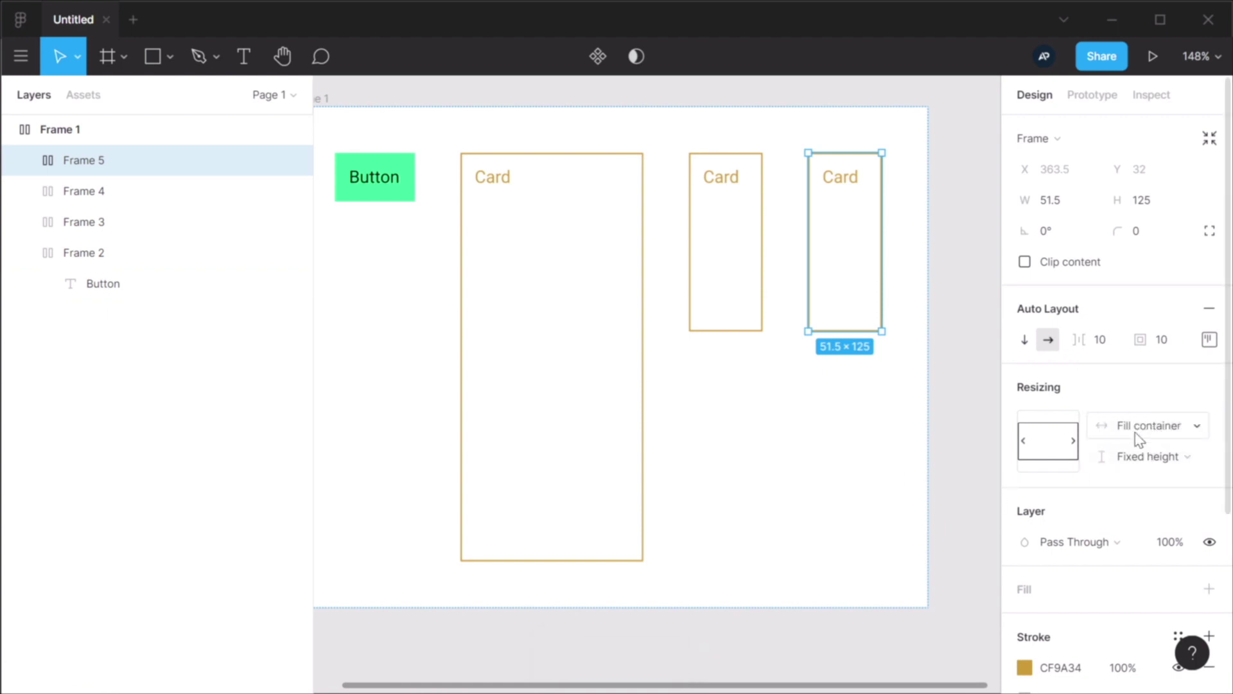
click(1150, 456)
click(1150, 511)
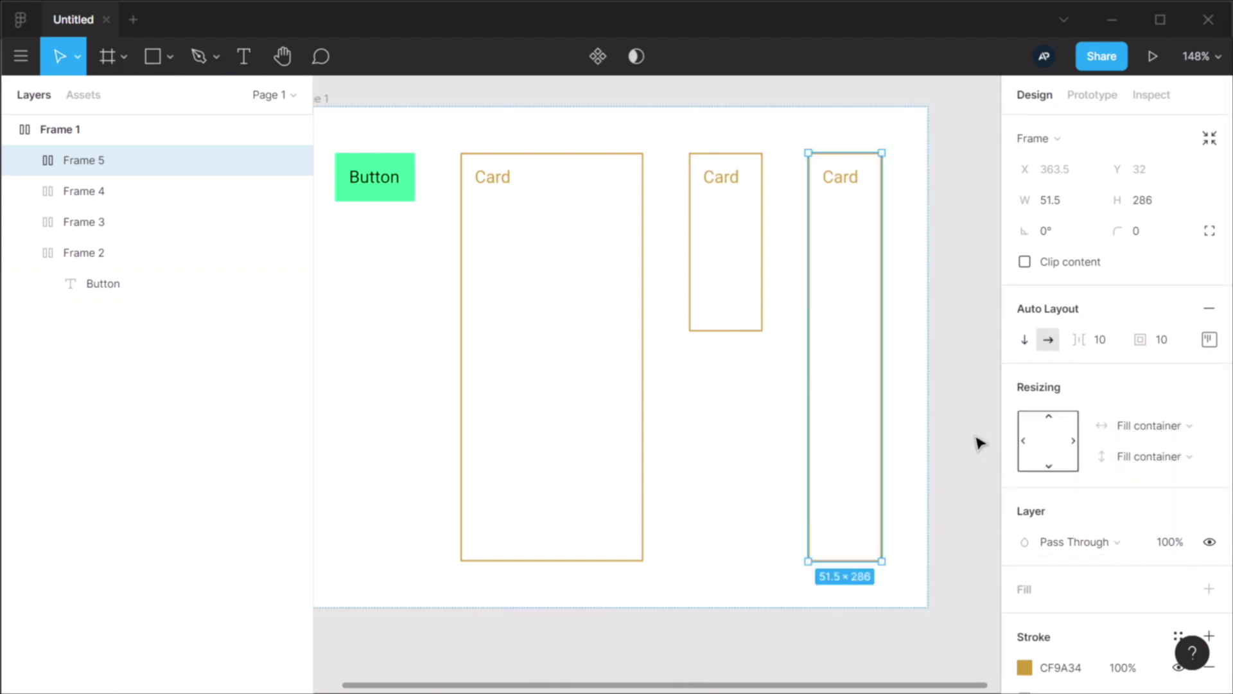
- Enlarge Frame 1 to 965 by 615 and zoom to fit the design
scroll(968, 425, down, 2)
scroll(968, 425, down, 3)
drag(963, 423, 739, 561)
click(418, 172)
drag(807, 371, 962, 420)
click(961, 411)
key(shift+1)
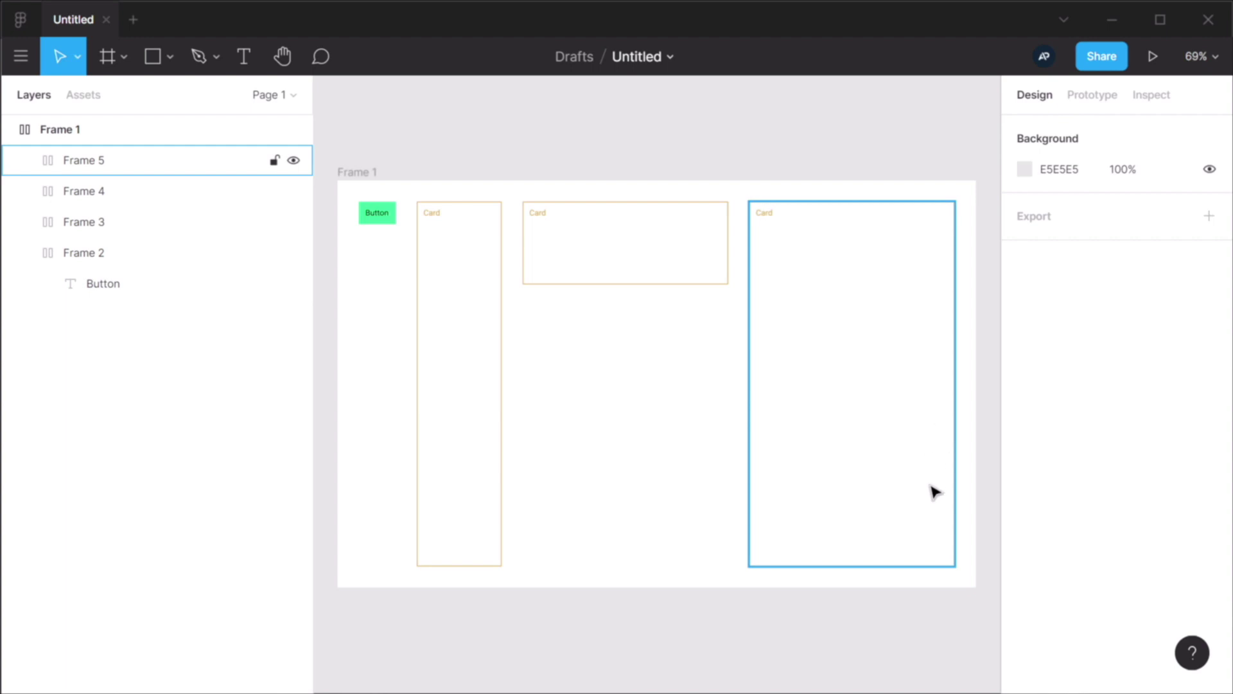
- Draw a 385×287 Frame 6 in empty canvas space and add auto layout to it
key(space)
drag(873, 141, 523, 147)
mouse_move(854, 256)
mouse_down()
mouse_move(582, 265)
mouse_move(584, 281)
mouse_up()
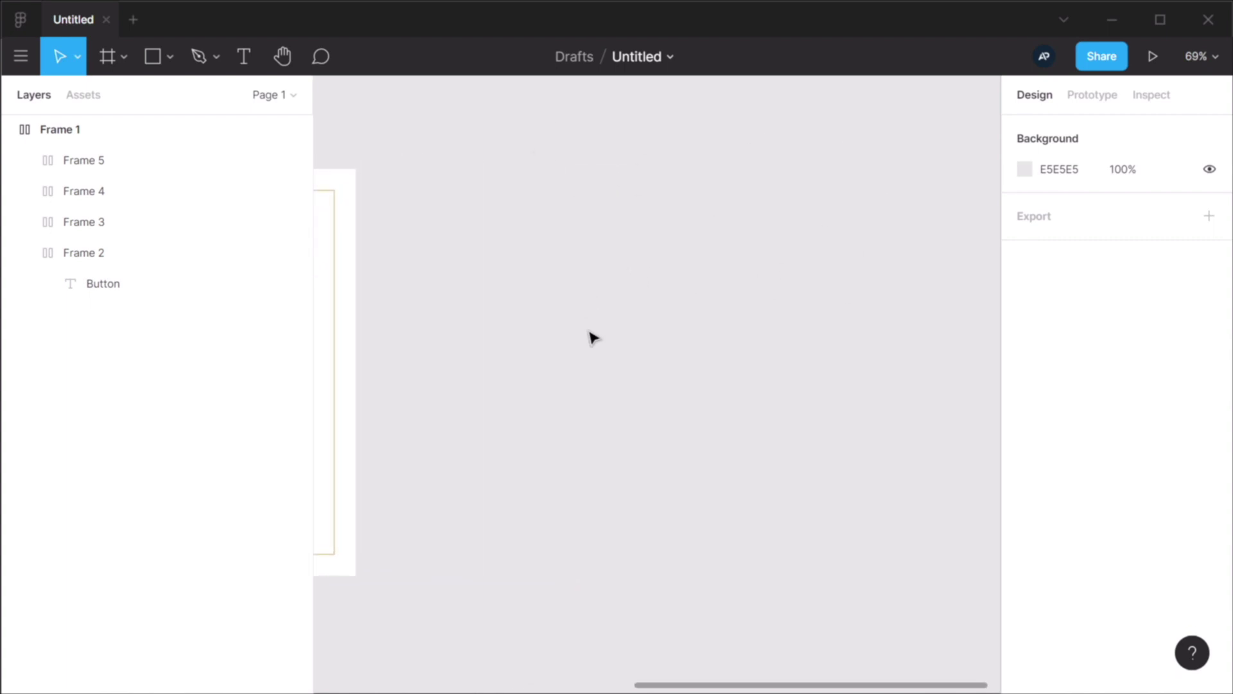
key(f)
drag(408, 169, 664, 358)
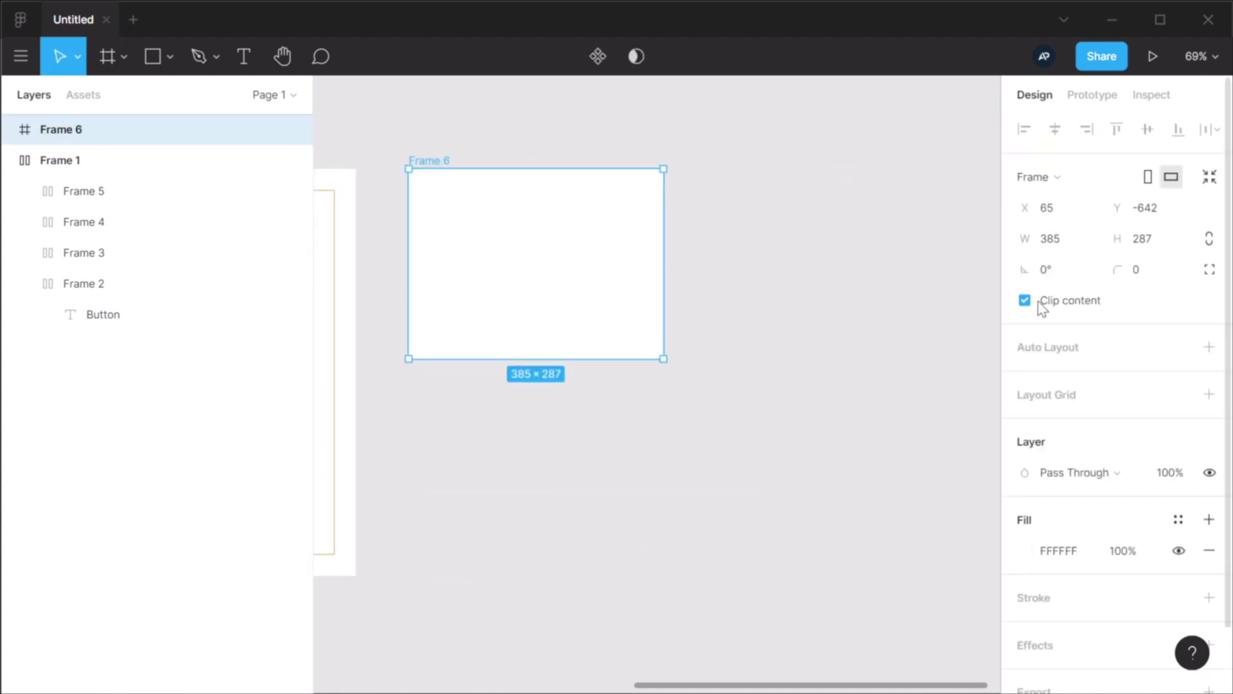
click(1078, 351)
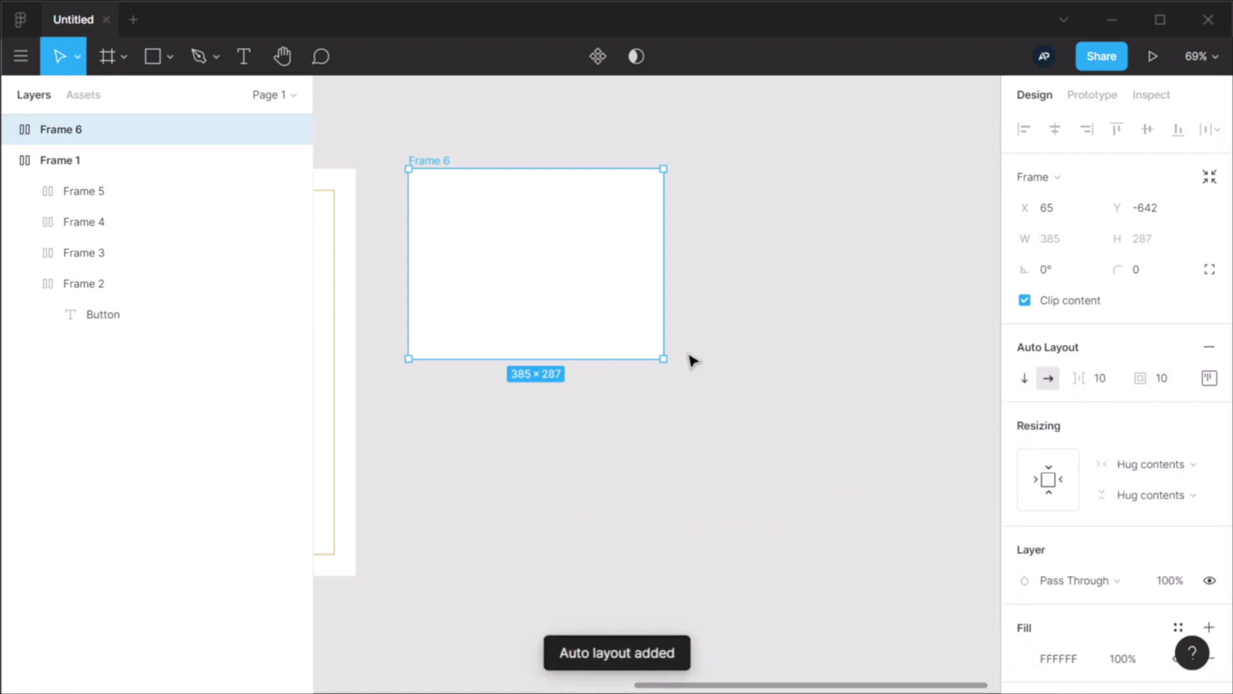
click(719, 327)
key(z)
drag(370, 130, 752, 408)
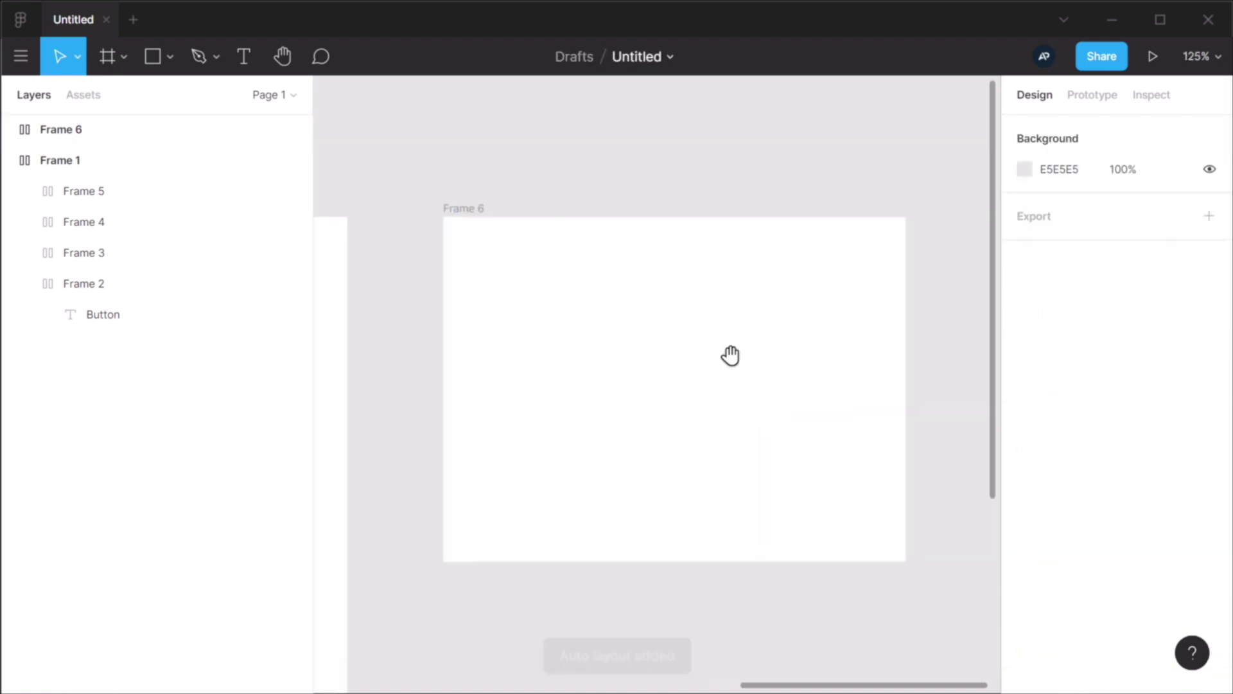
- Draw an 85×85 square in Frame 6, duplicate it, and resize copies into a tall bar and small square
key(r)
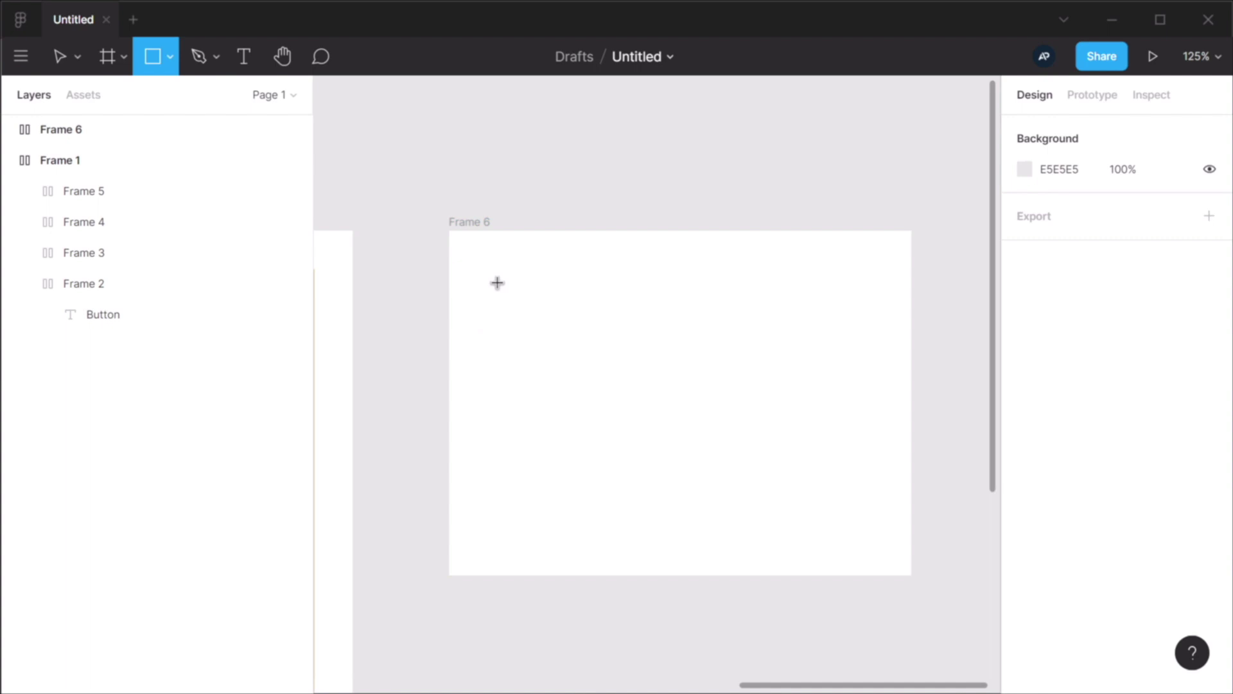
drag(495, 281, 603, 367)
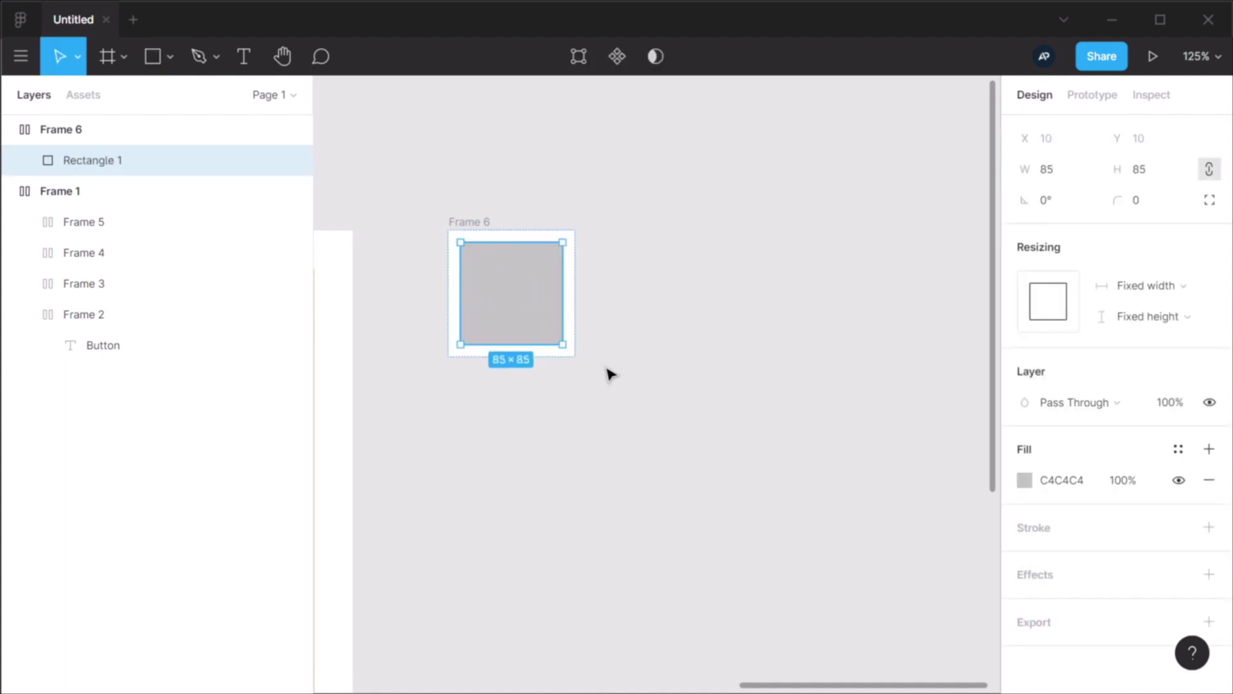
key(ctrl+d)
key(ctrl+d)
drag(791, 345, 744, 423)
click(643, 338)
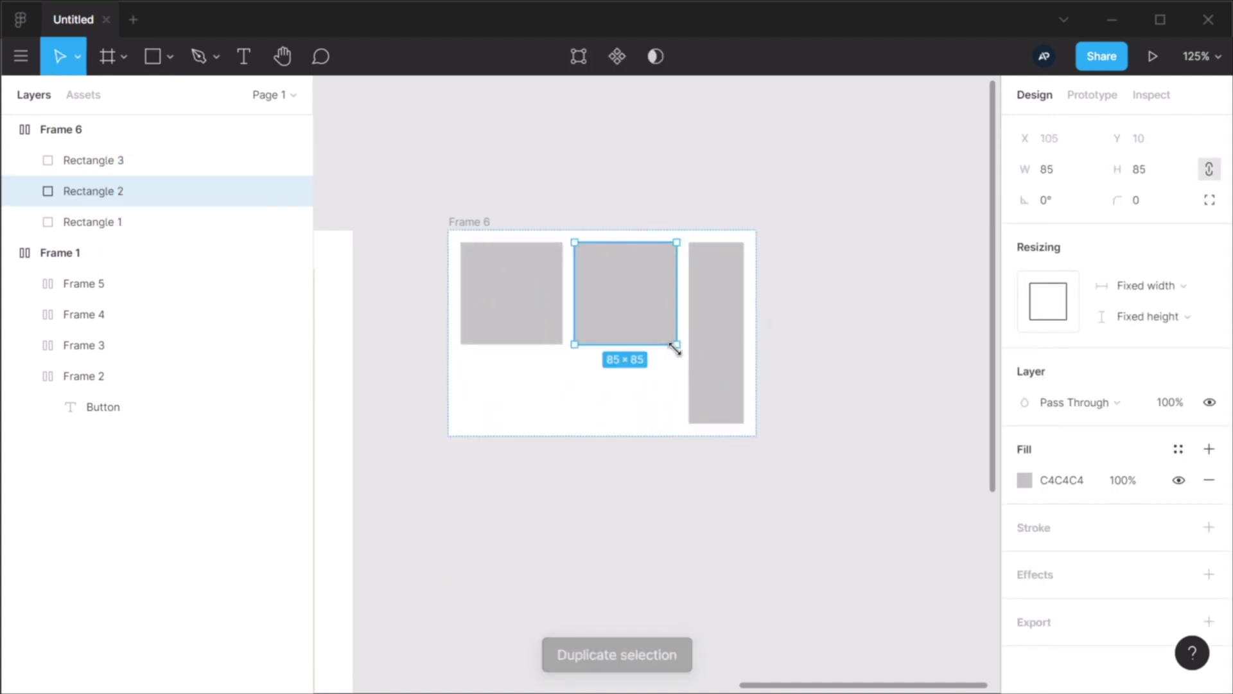
drag(676, 344, 629, 291)
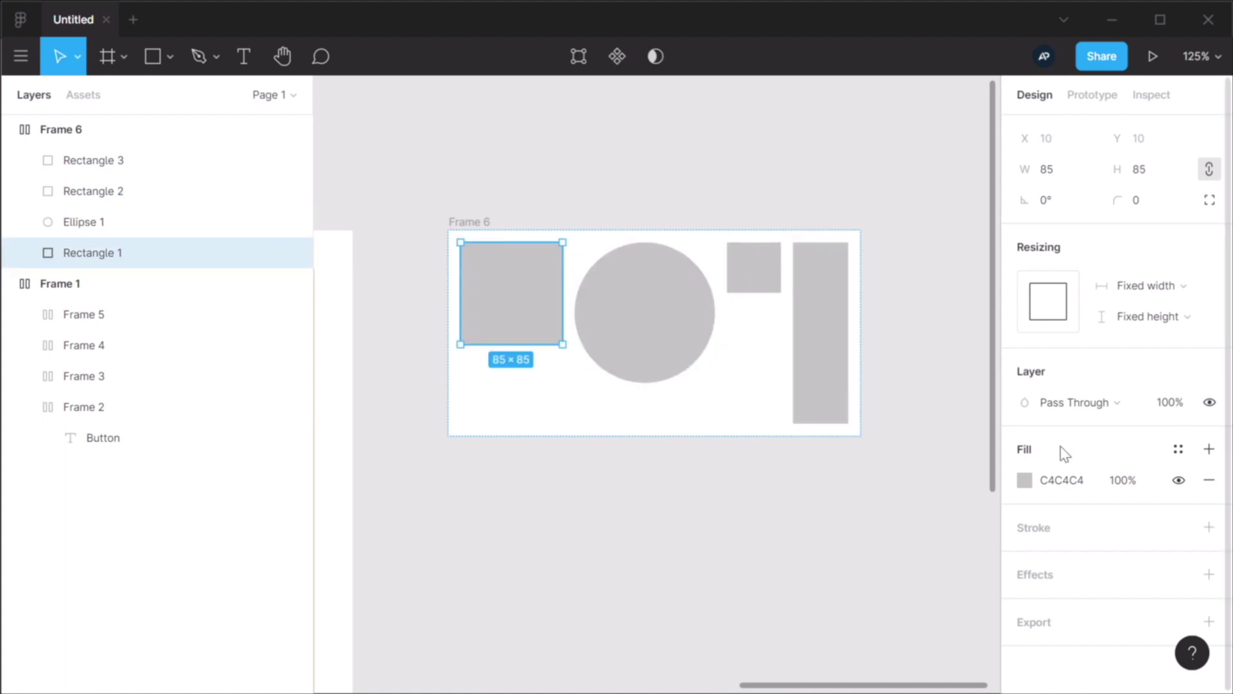
- Colour the first square red and the circle blue
click(1024, 480)
click(920, 289)
click(649, 319)
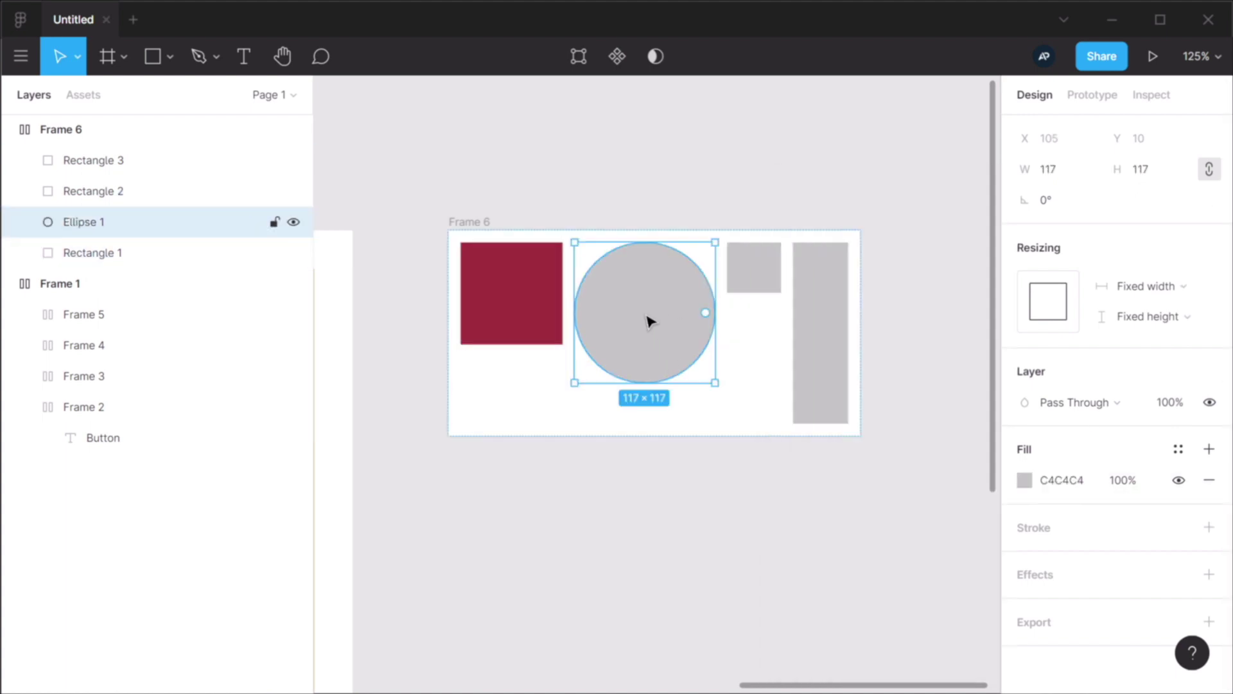
click(1026, 480)
click(950, 309)
click(931, 464)
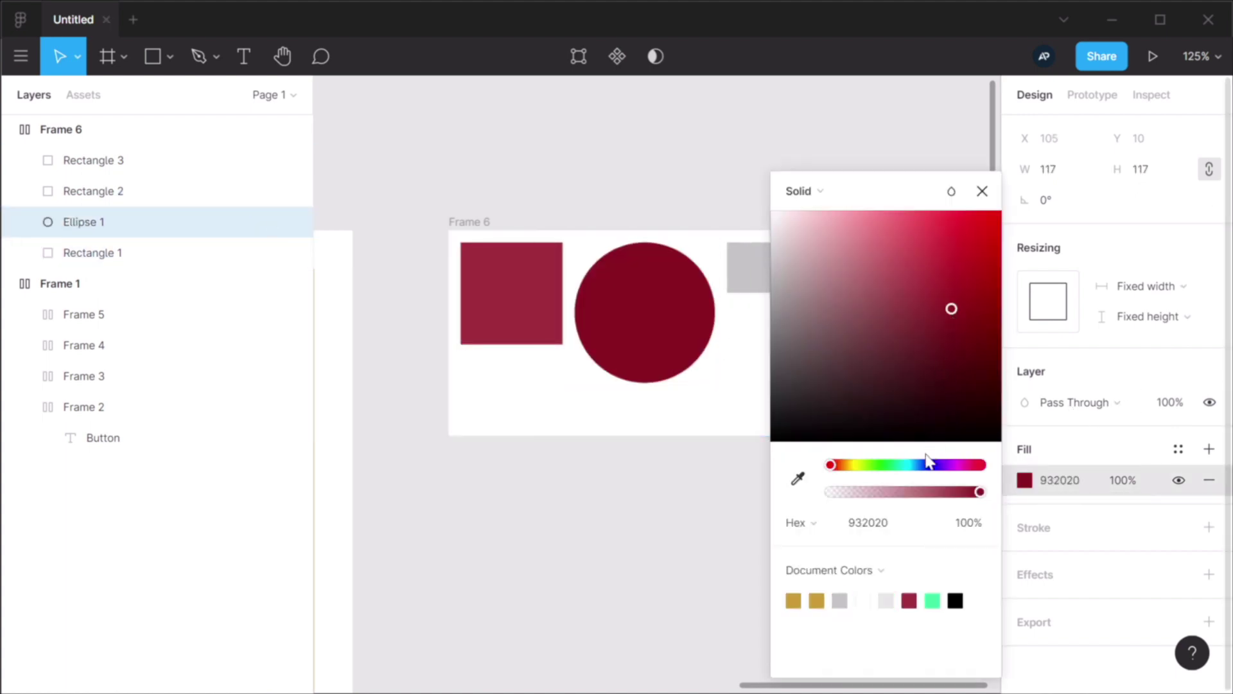
click(745, 273)
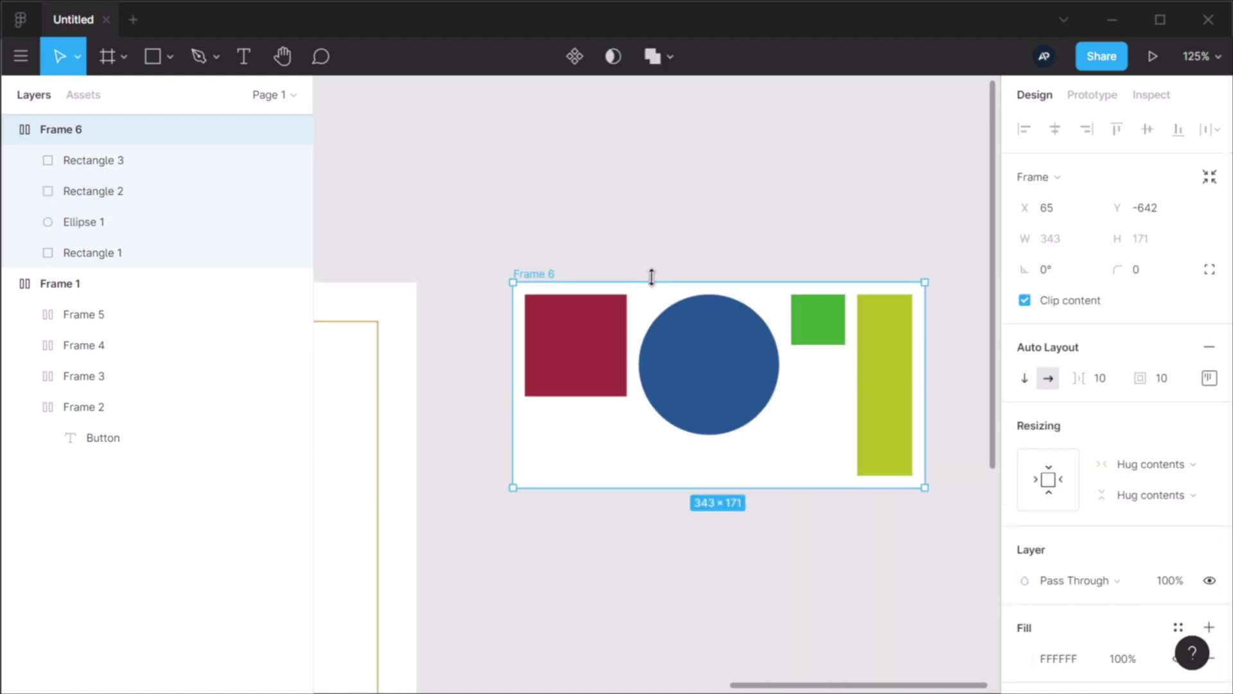
- Cycle Frame 6's alignment grid through several positions, settling on bottom-left
click(726, 347)
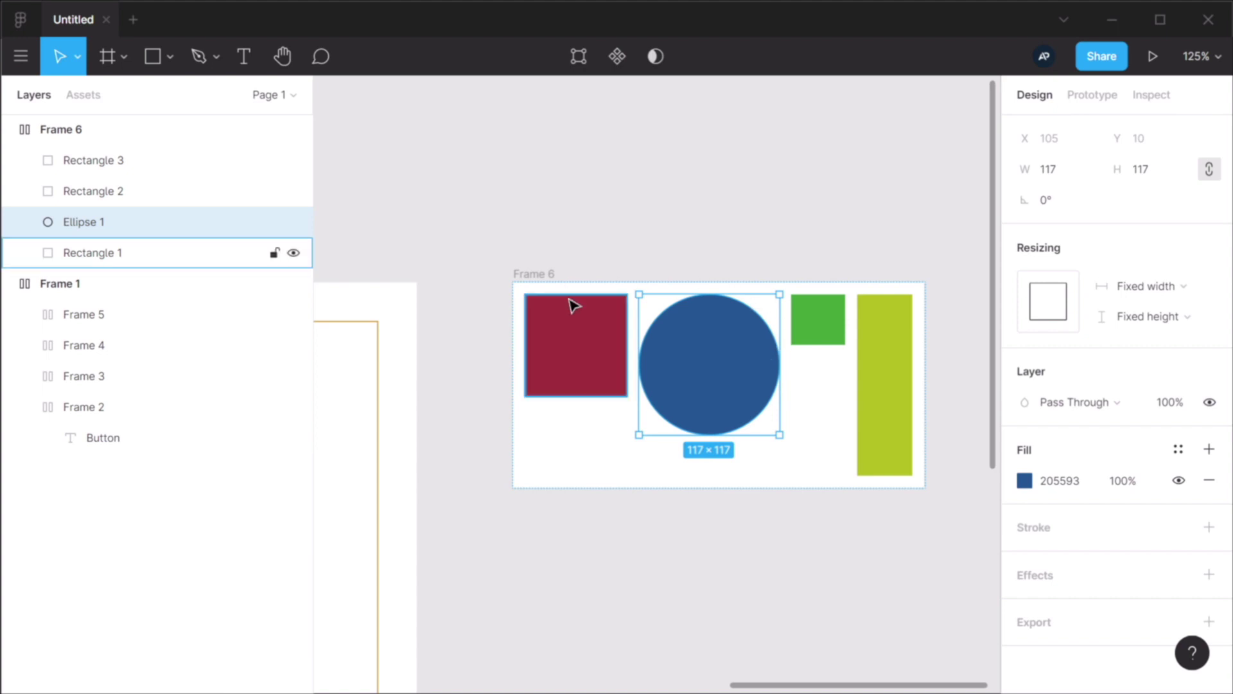
click(550, 277)
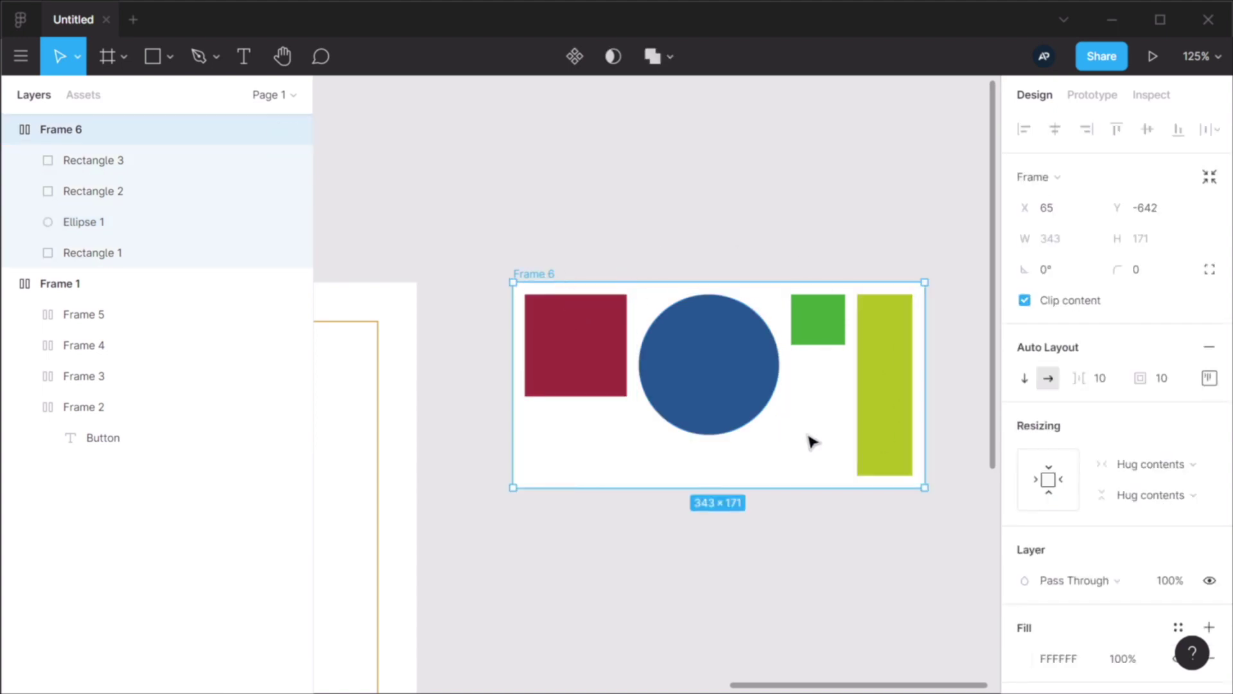
click(1208, 380)
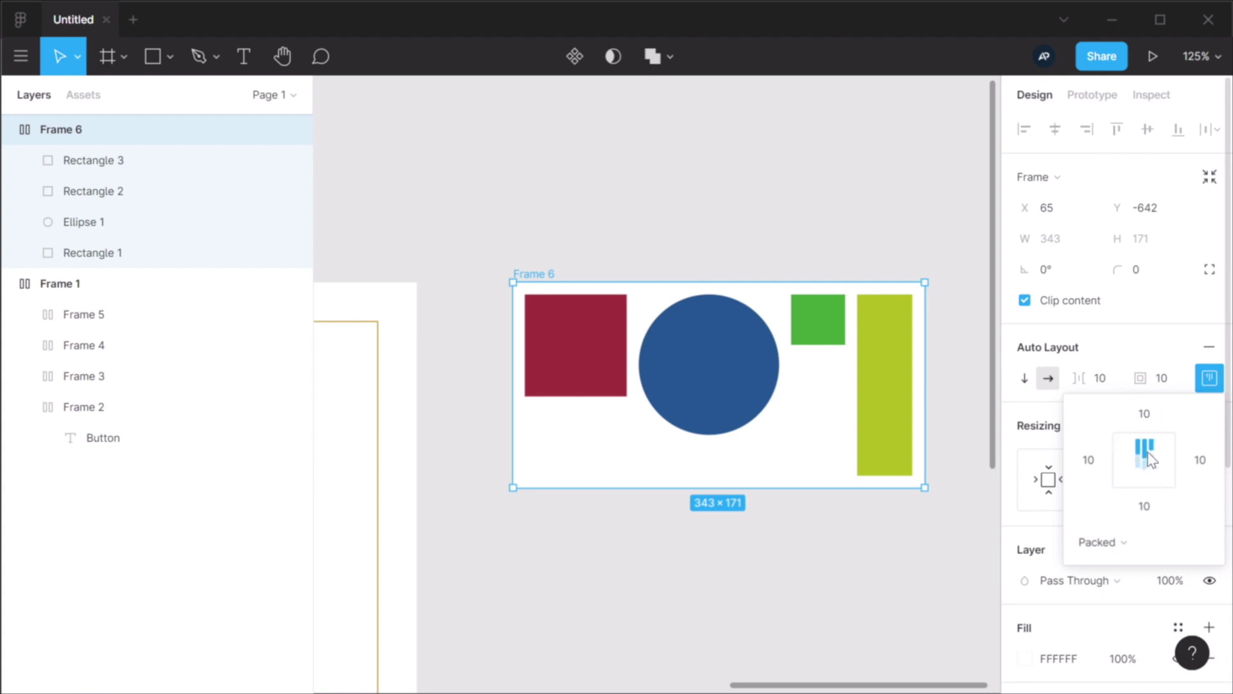
click(1165, 450)
click(1130, 461)
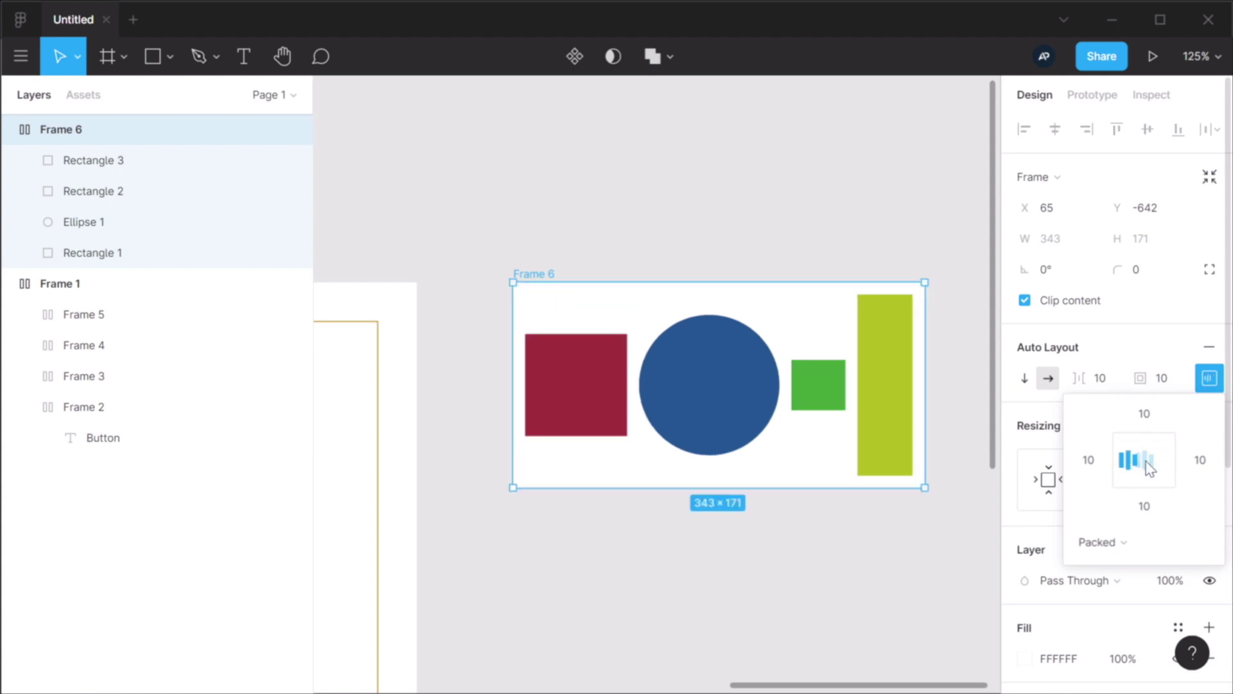
click(1149, 467)
click(1167, 467)
click(1164, 485)
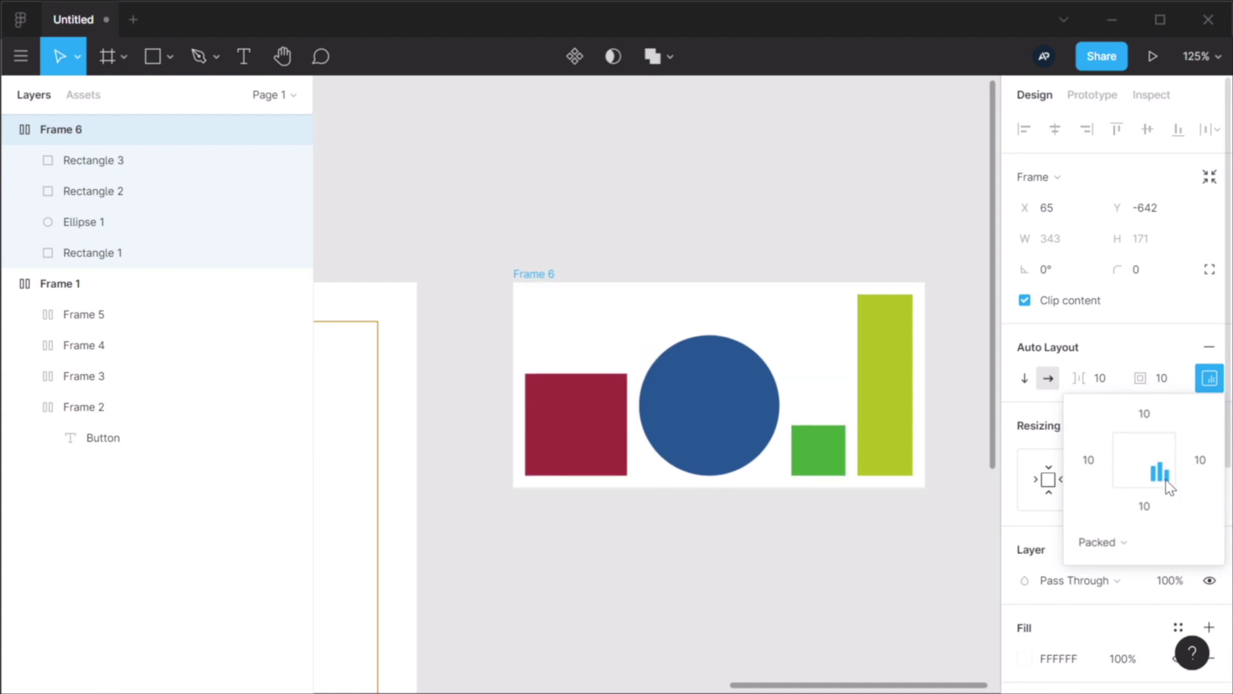
click(1128, 478)
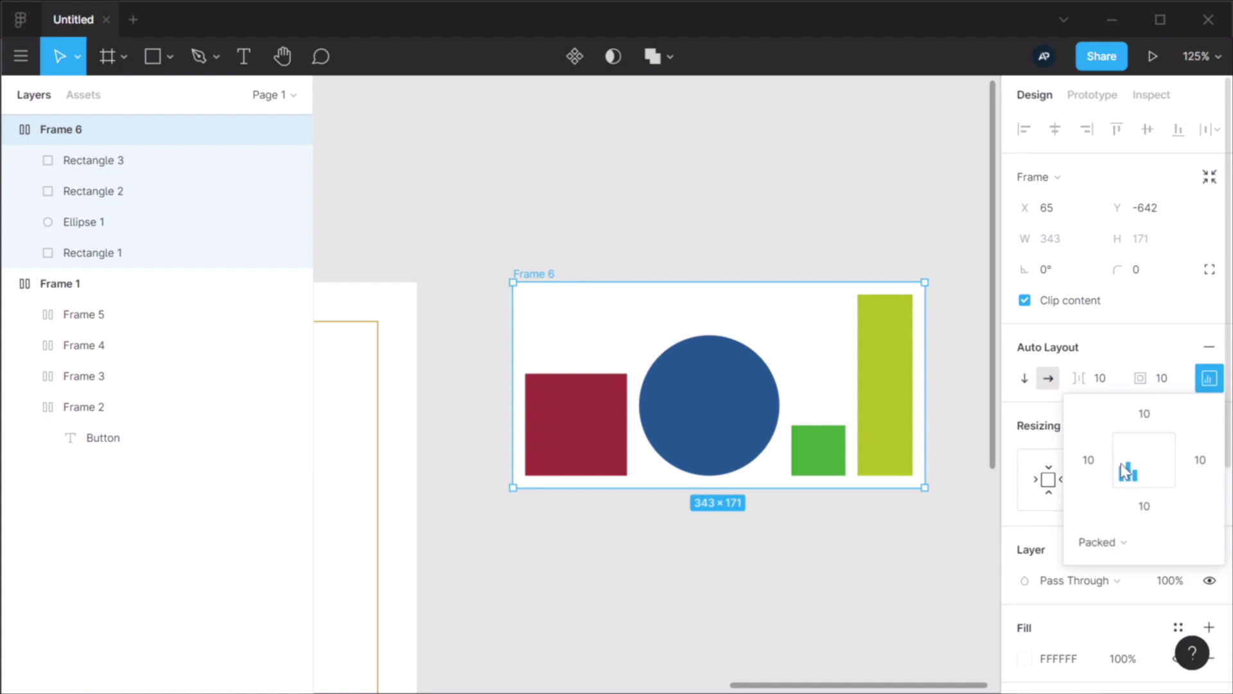
click(733, 246)
click(587, 419)
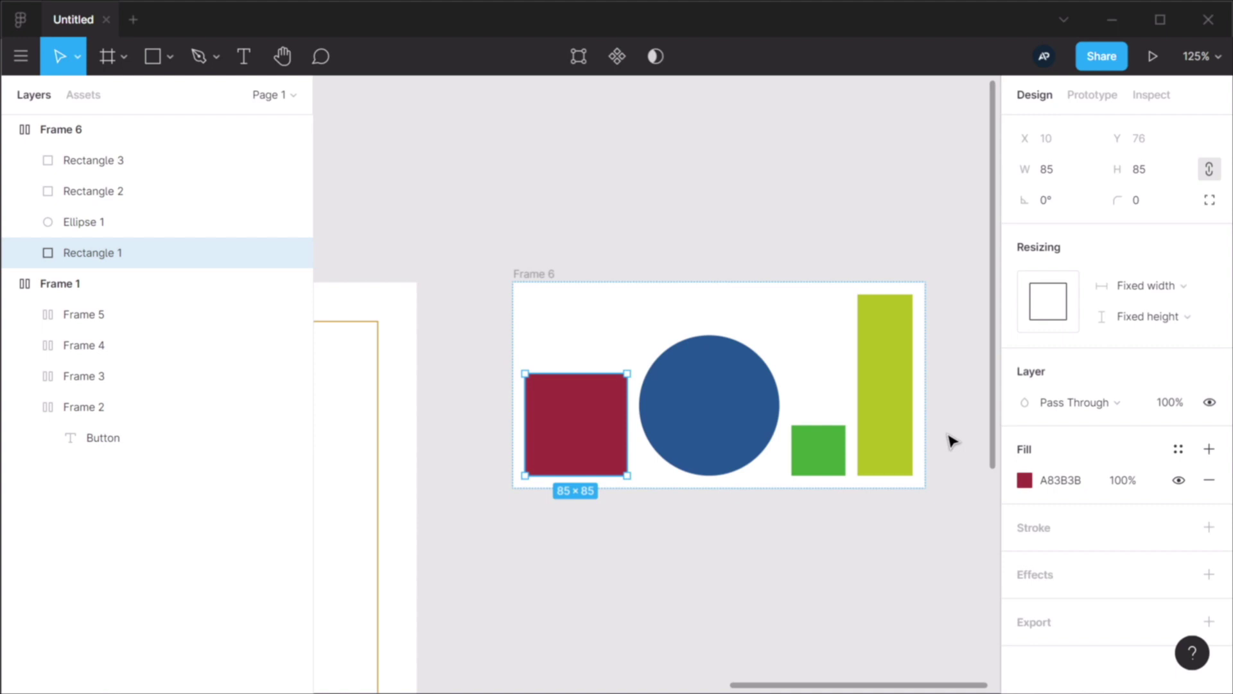
- Try several alignment positions for Frame 6, ending on the top-left cell
click(530, 277)
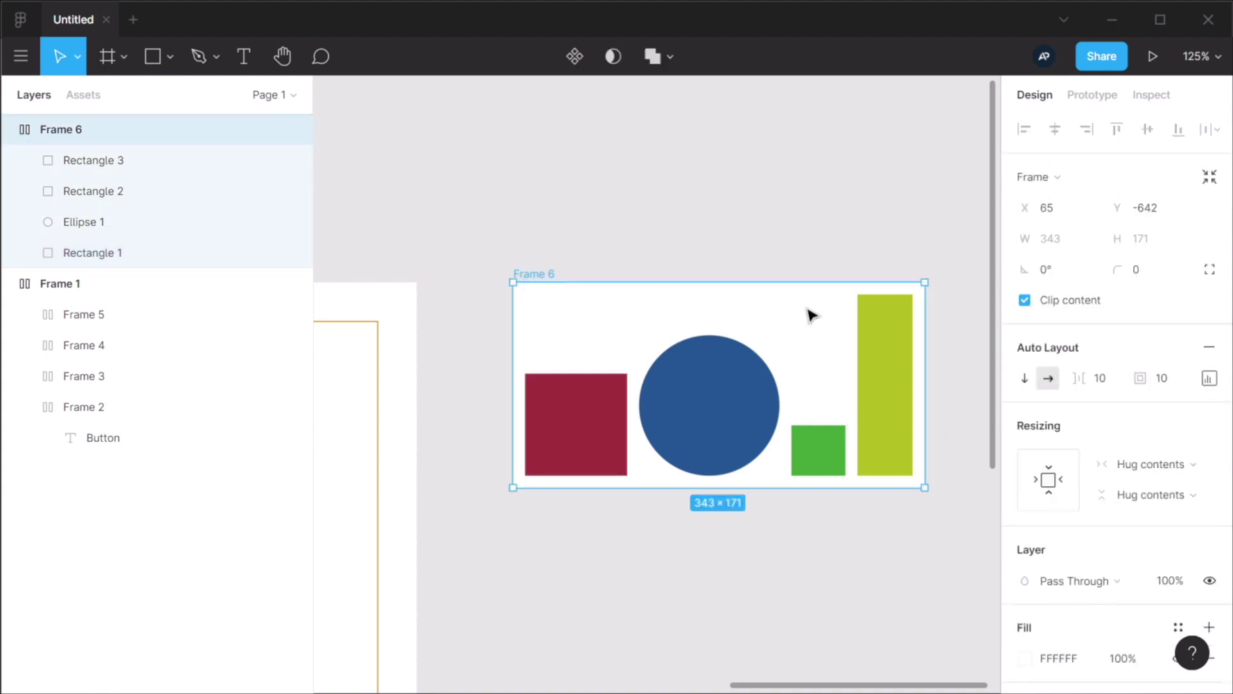
click(1211, 381)
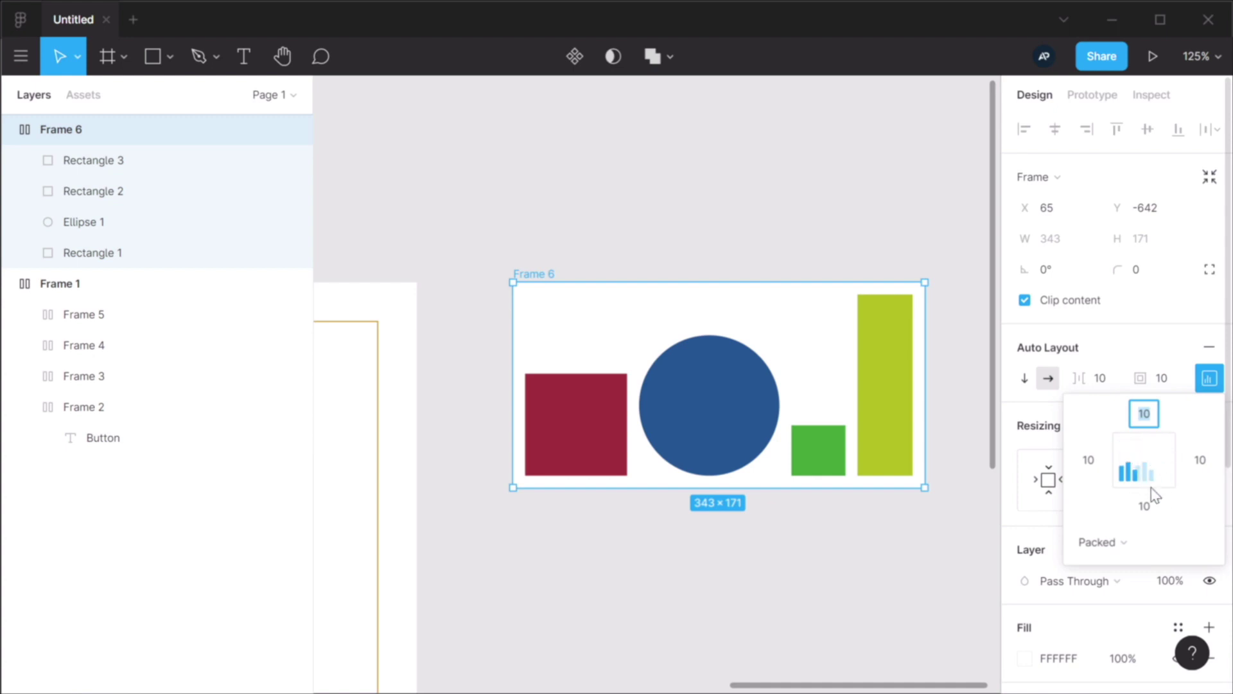
click(1210, 380)
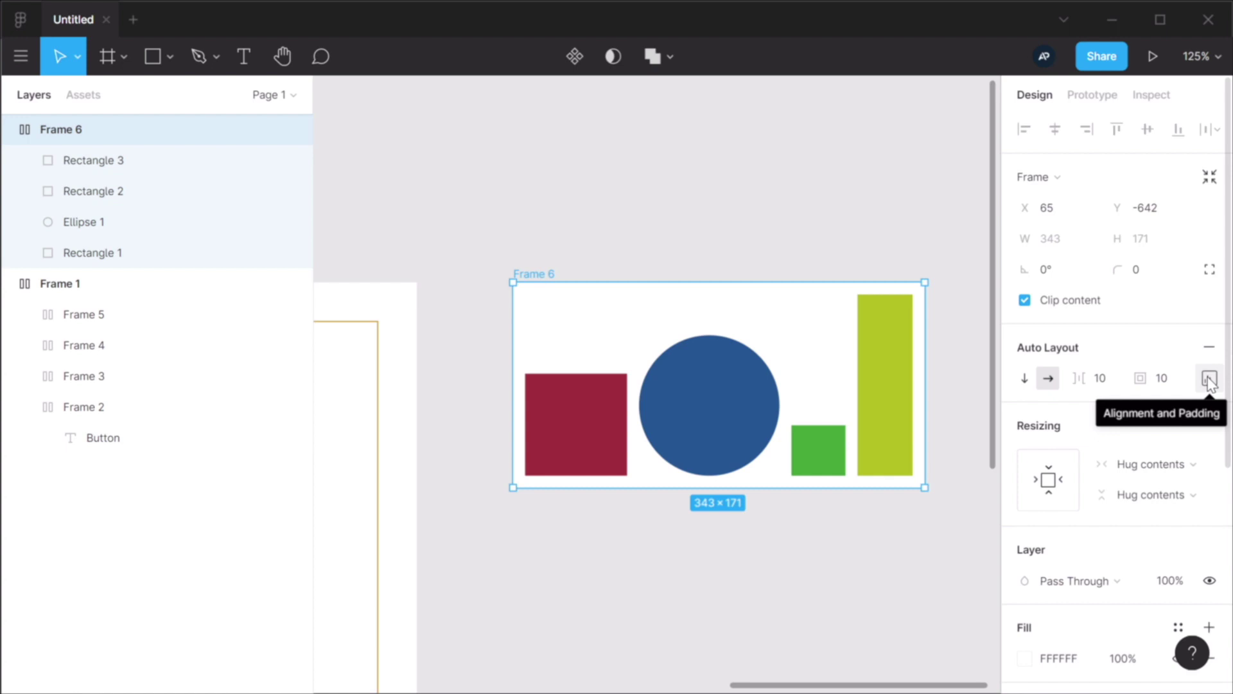
click(1210, 380)
click(1129, 443)
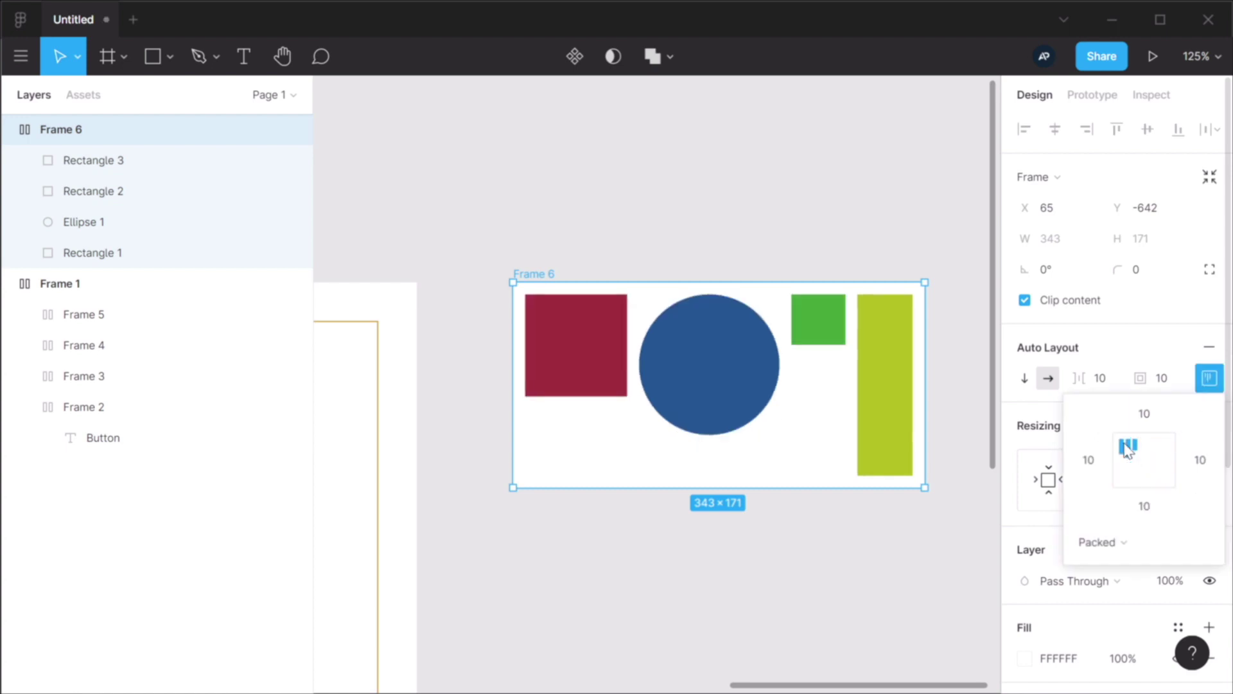
click(1160, 445)
click(1176, 476)
click(1126, 472)
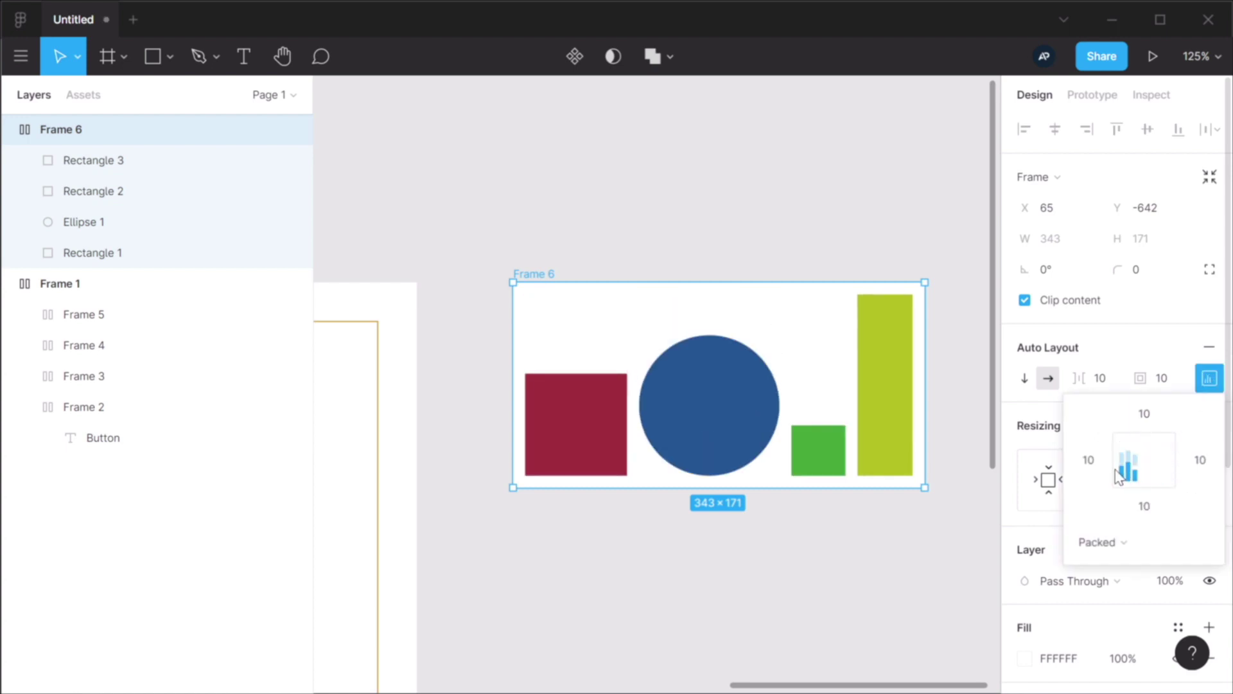
click(1121, 455)
click(1122, 441)
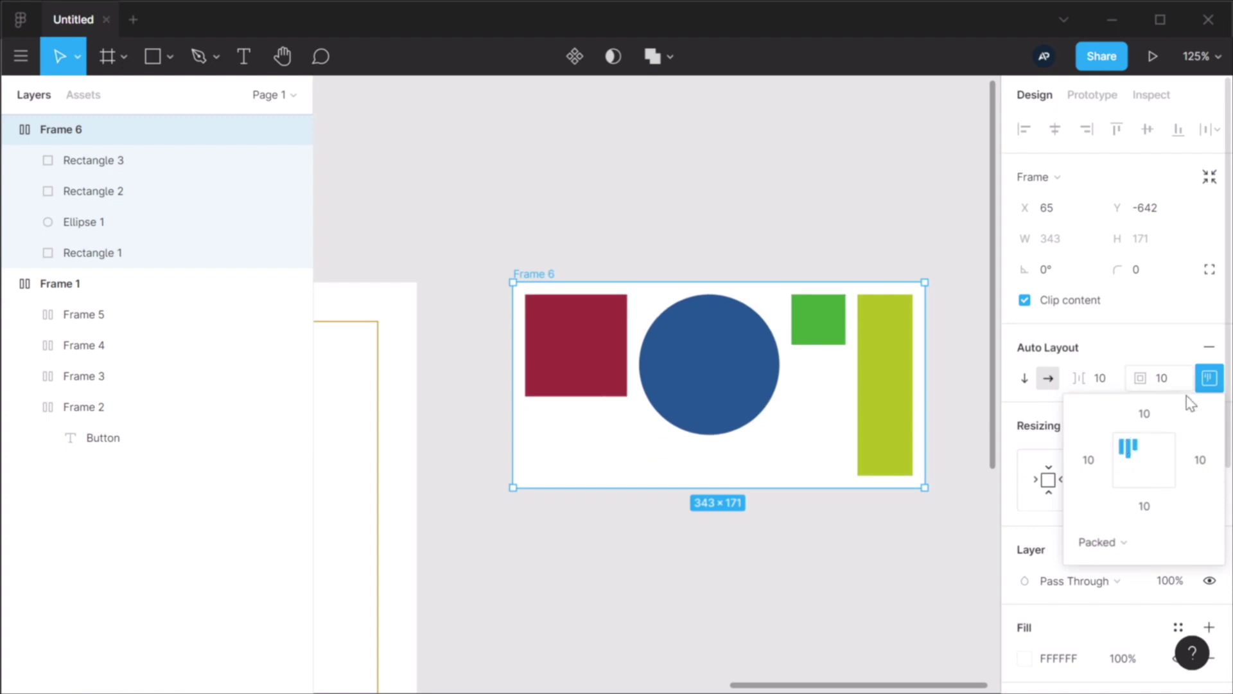
click(1208, 382)
click(1209, 380)
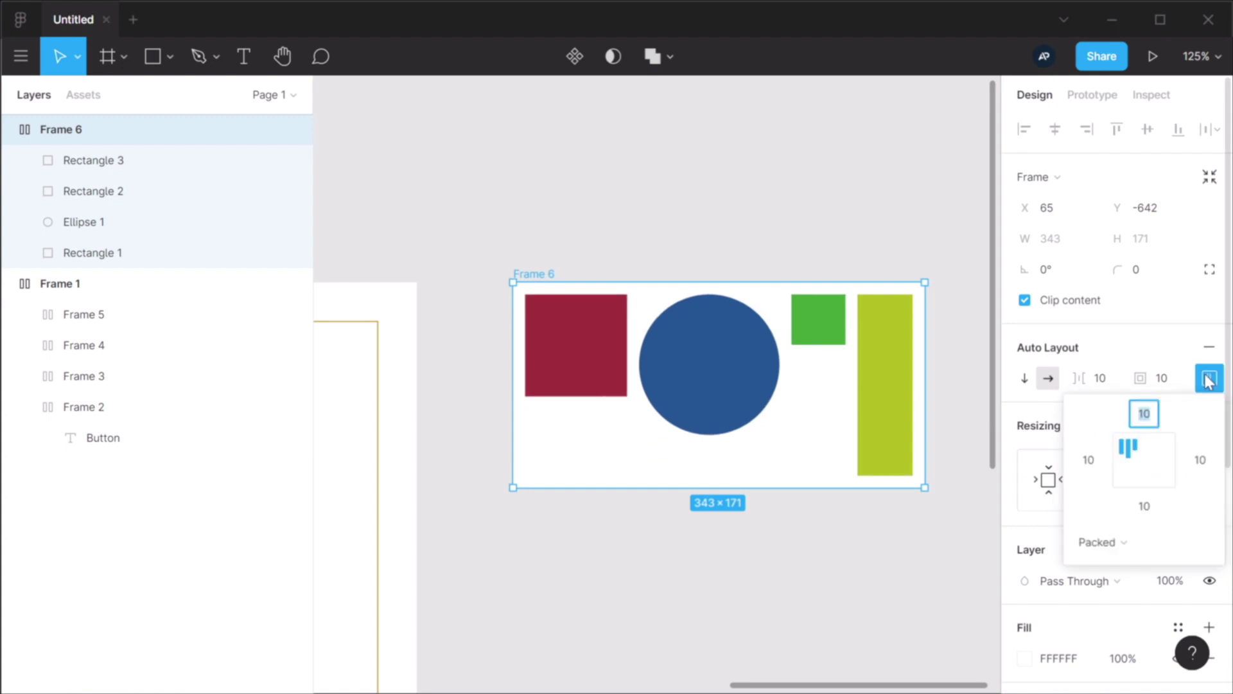
- Set Frame 6's auto layout spacing mode to Space Between
click(1128, 550)
click(1129, 546)
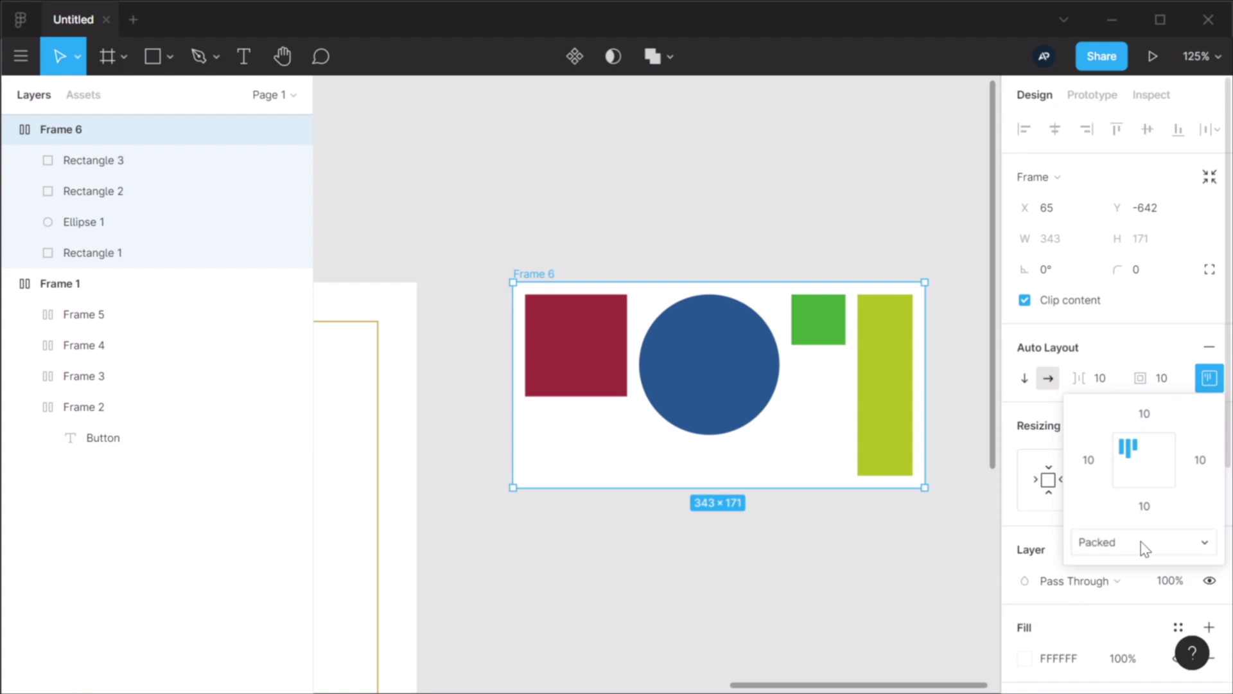
click(1145, 548)
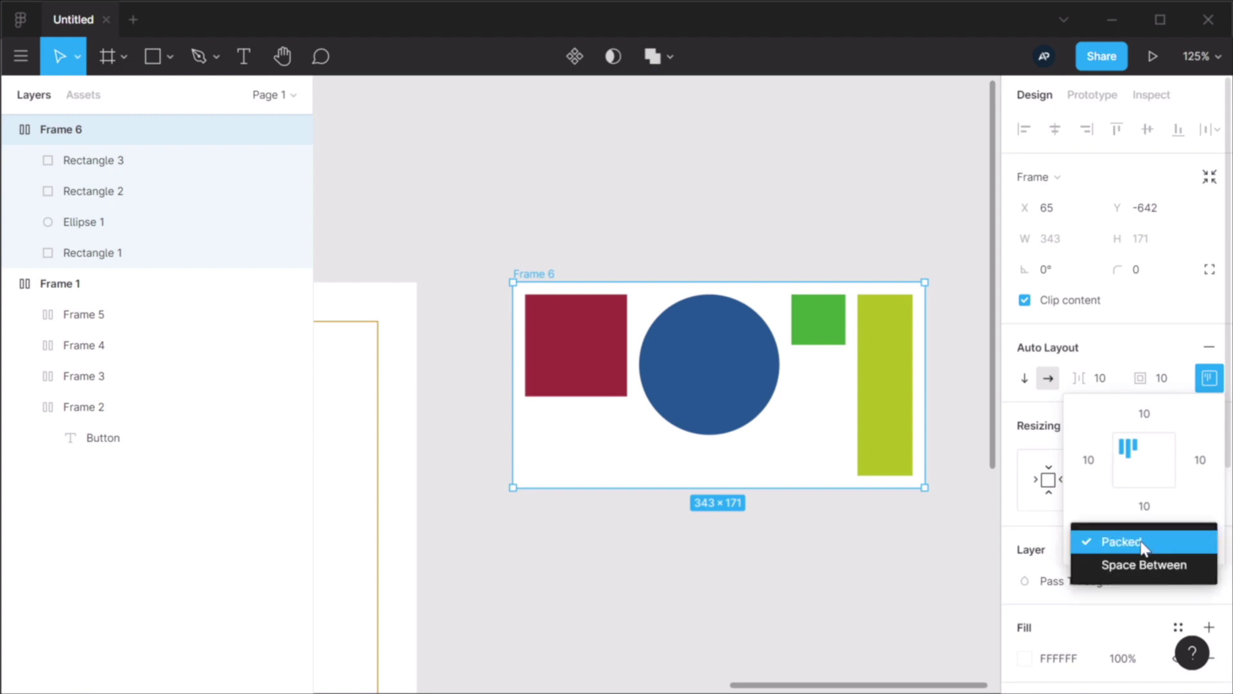
click(1121, 563)
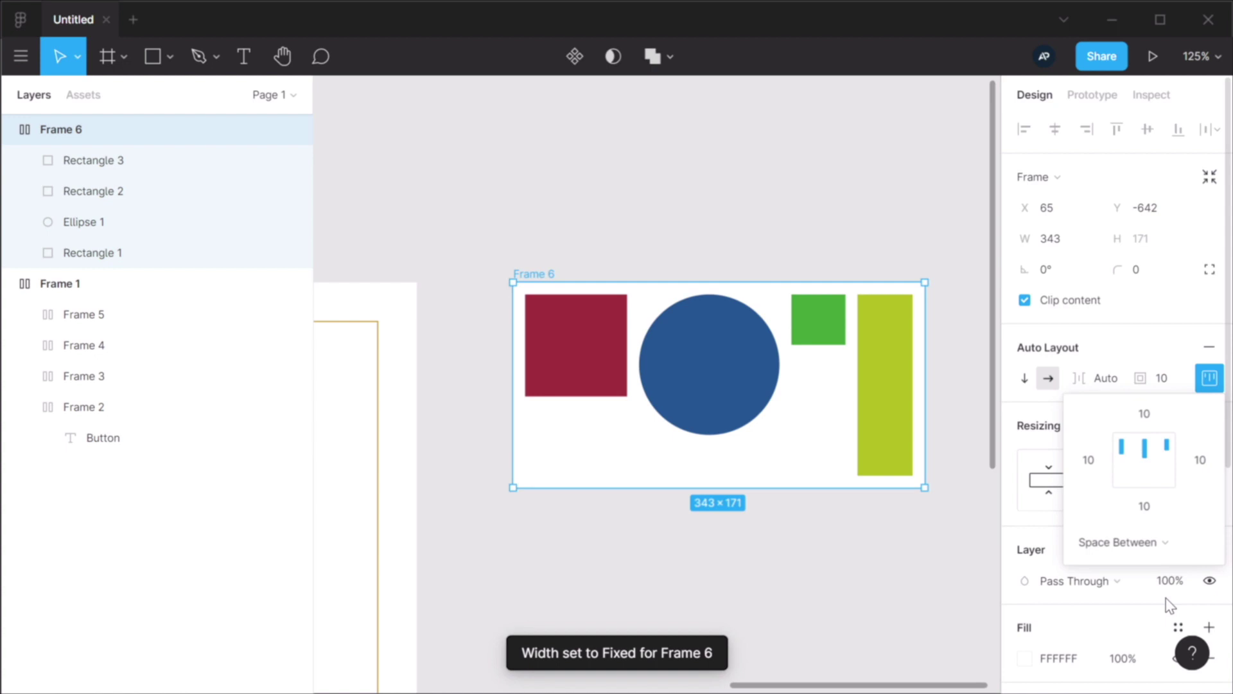
- Resize Frame 6 by dragging its edges to 522×409
click(738, 240)
drag(738, 239, 458, 157)
click(369, 150)
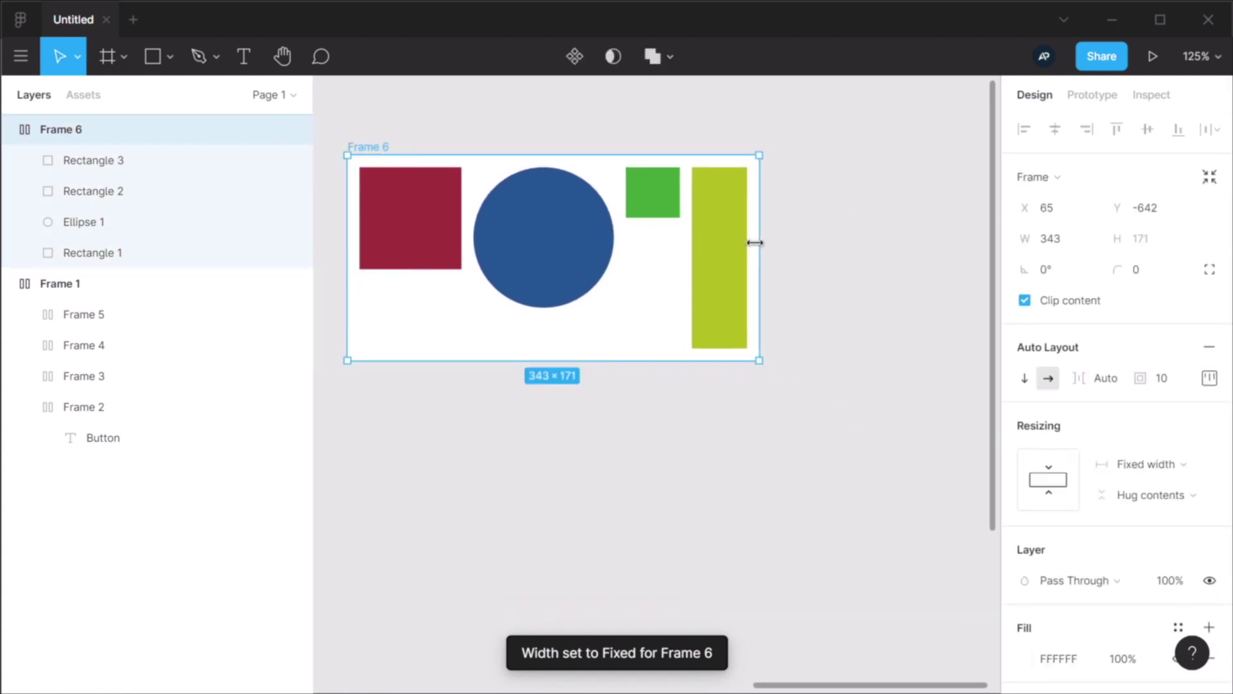
drag(759, 245, 975, 250)
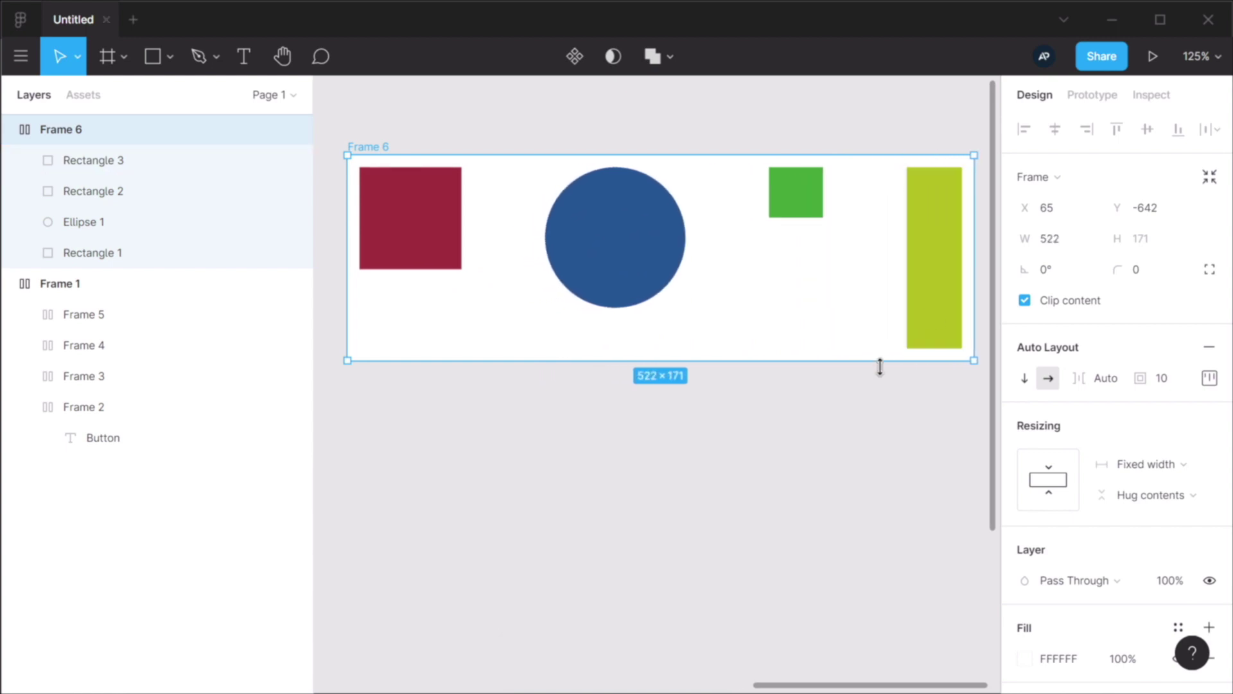
drag(881, 361, 909, 646)
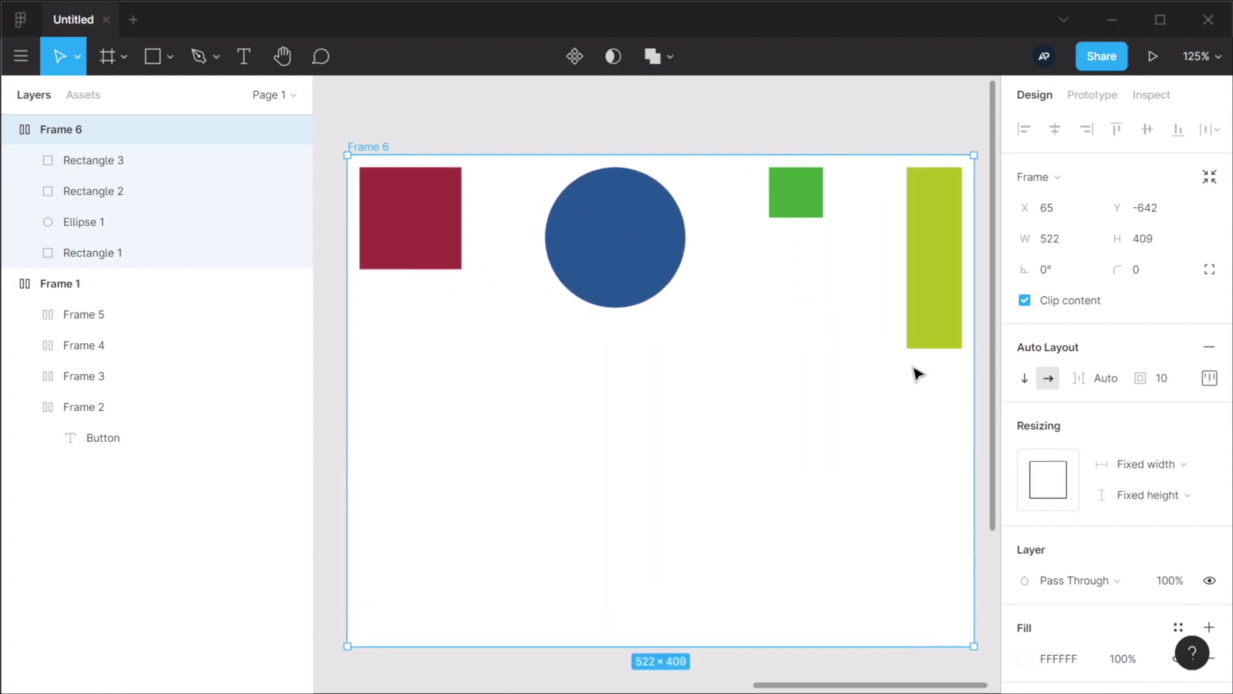
- Keep Space Between and try centre, bottom and top alignments, ending on bottom
click(1209, 378)
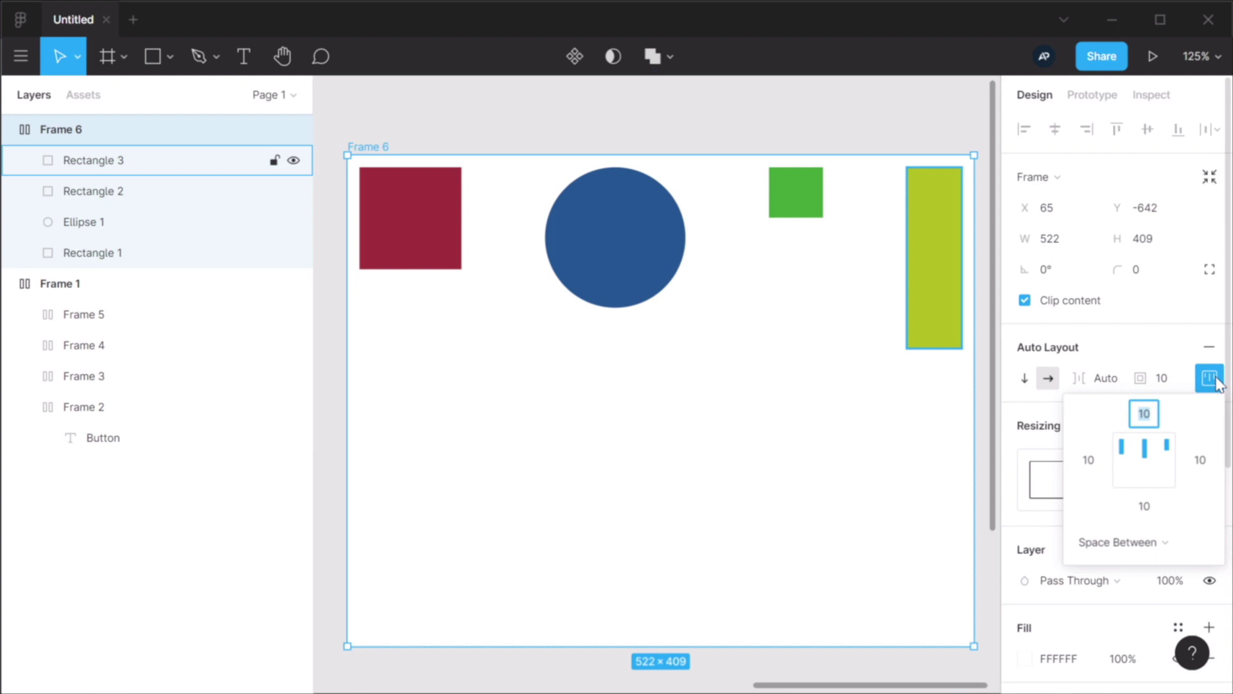
click(1130, 549)
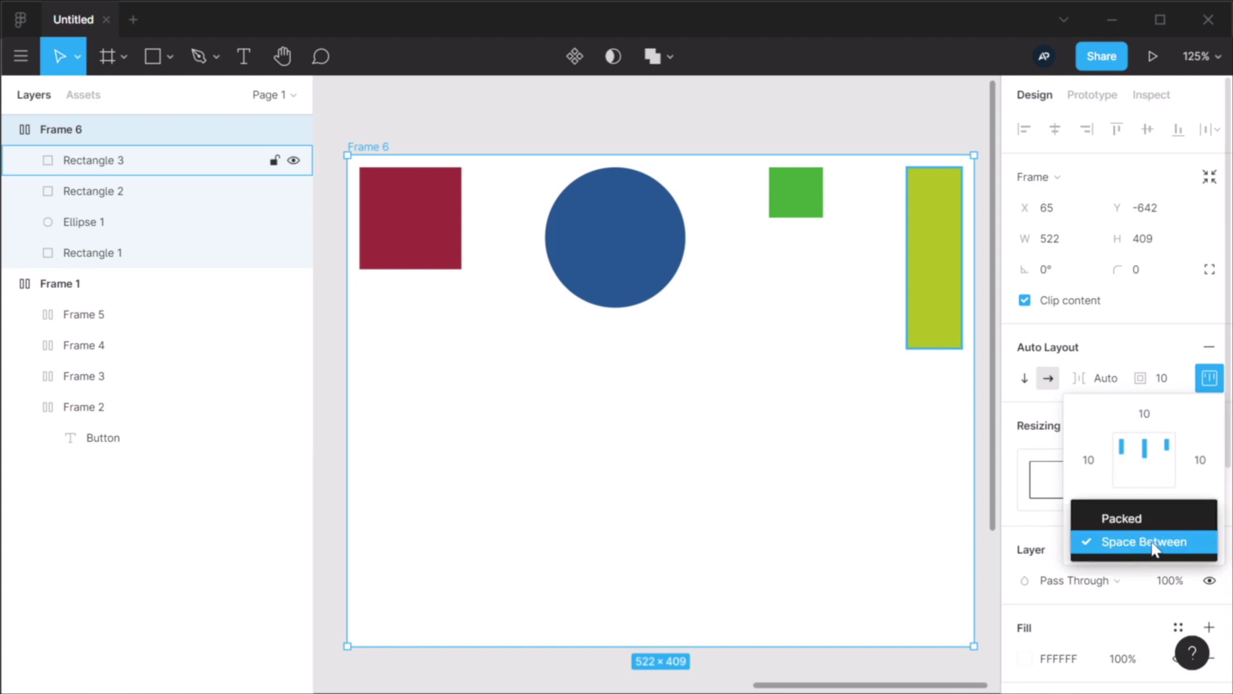
click(1114, 546)
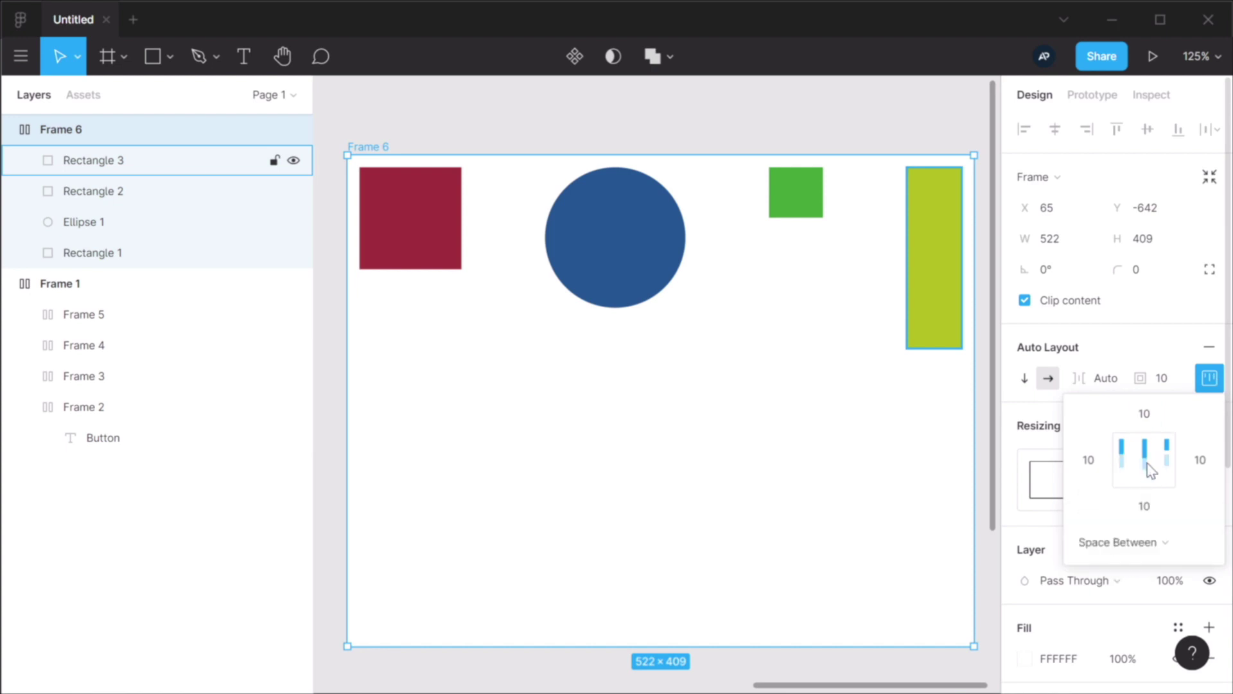
click(1150, 471)
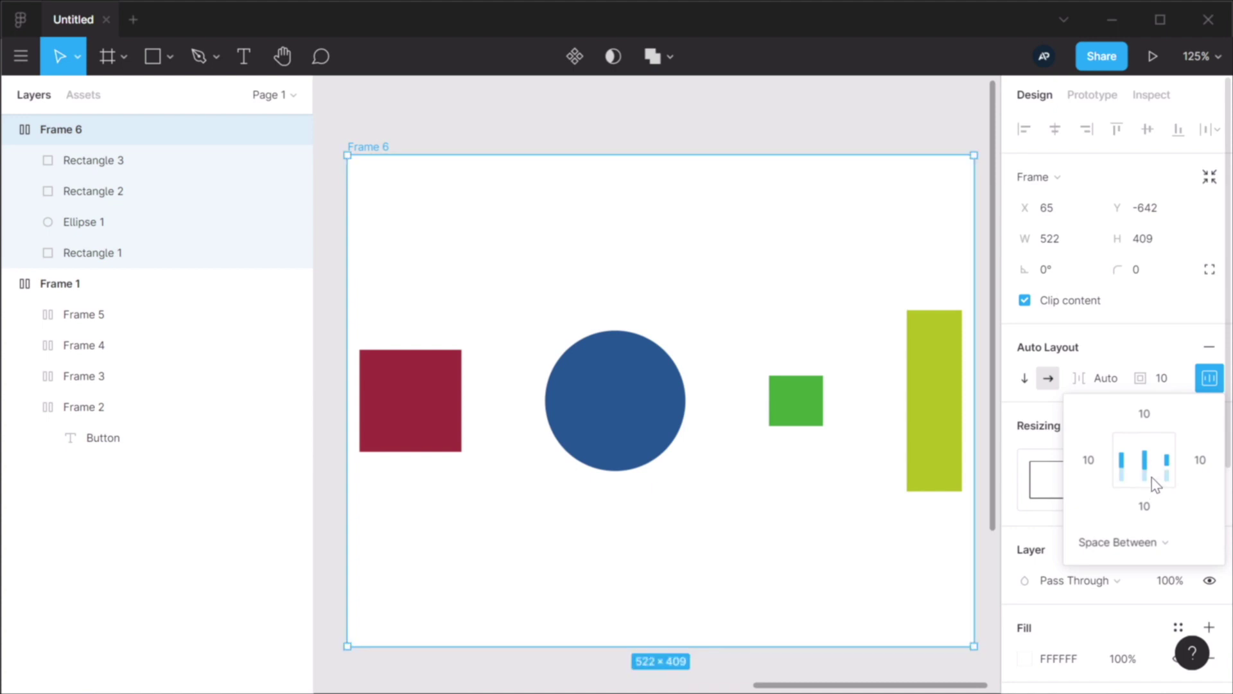
click(1155, 483)
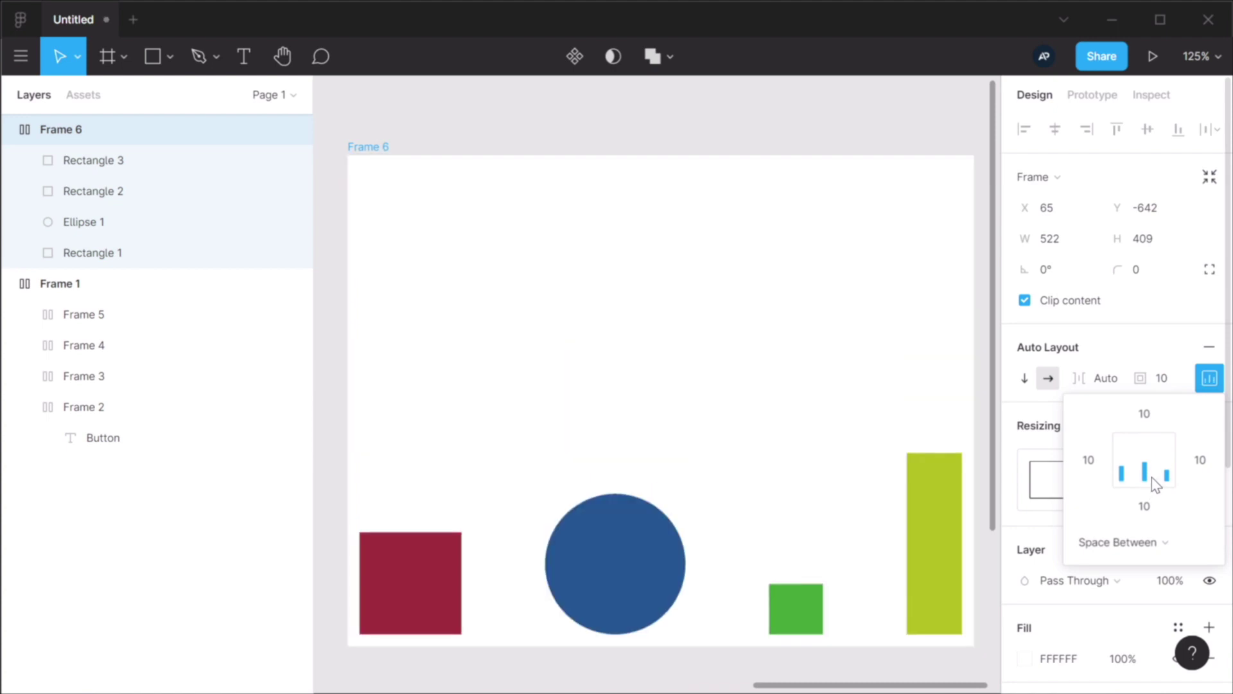
click(1152, 445)
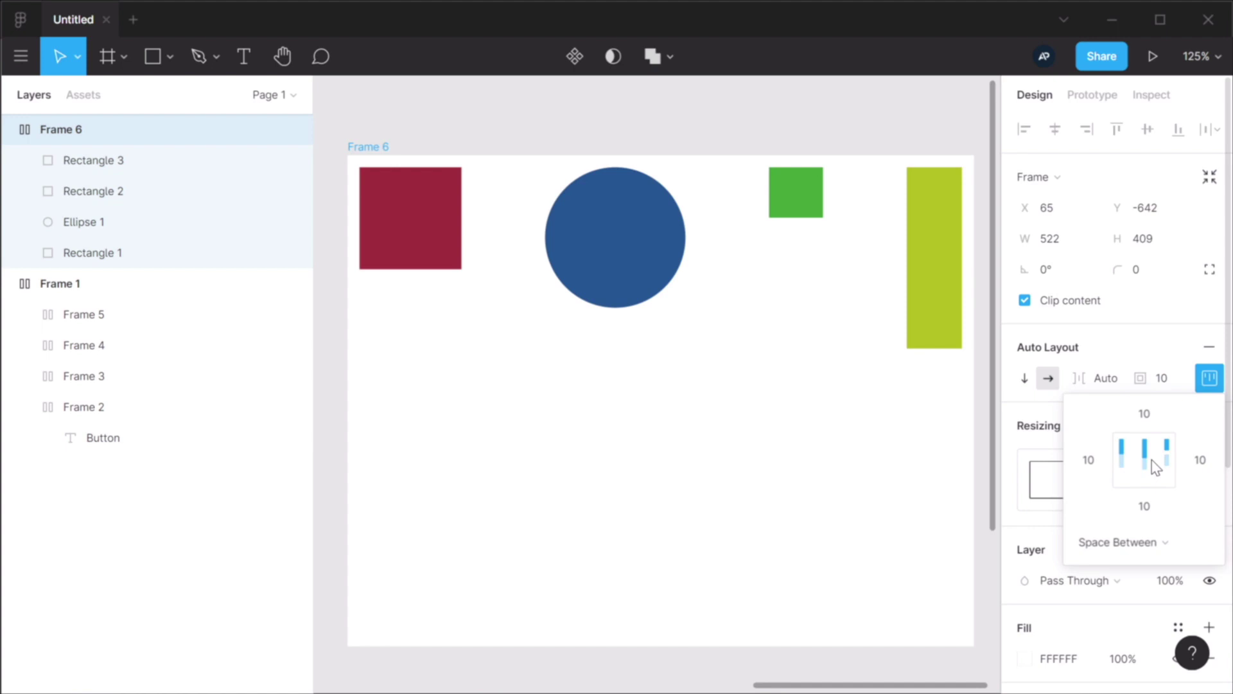
click(1154, 469)
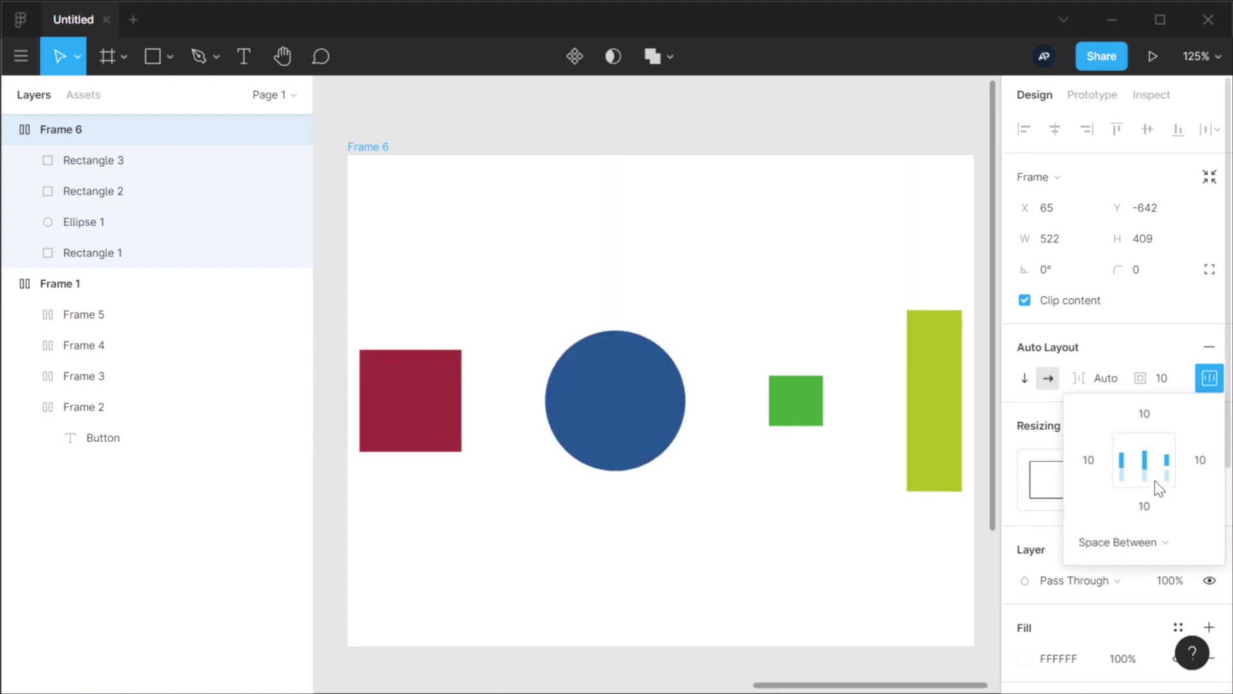
click(1157, 485)
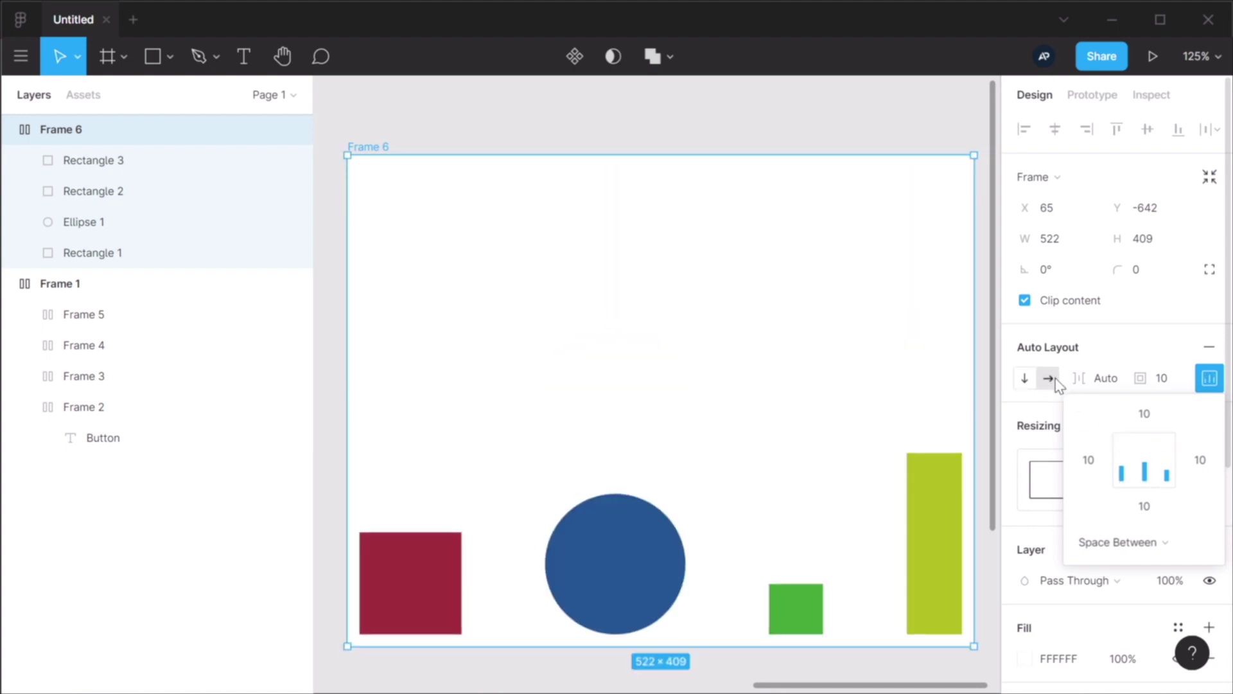
- Switch Frame 6 to vertical auto layout and align the stacked shapes right
click(1026, 379)
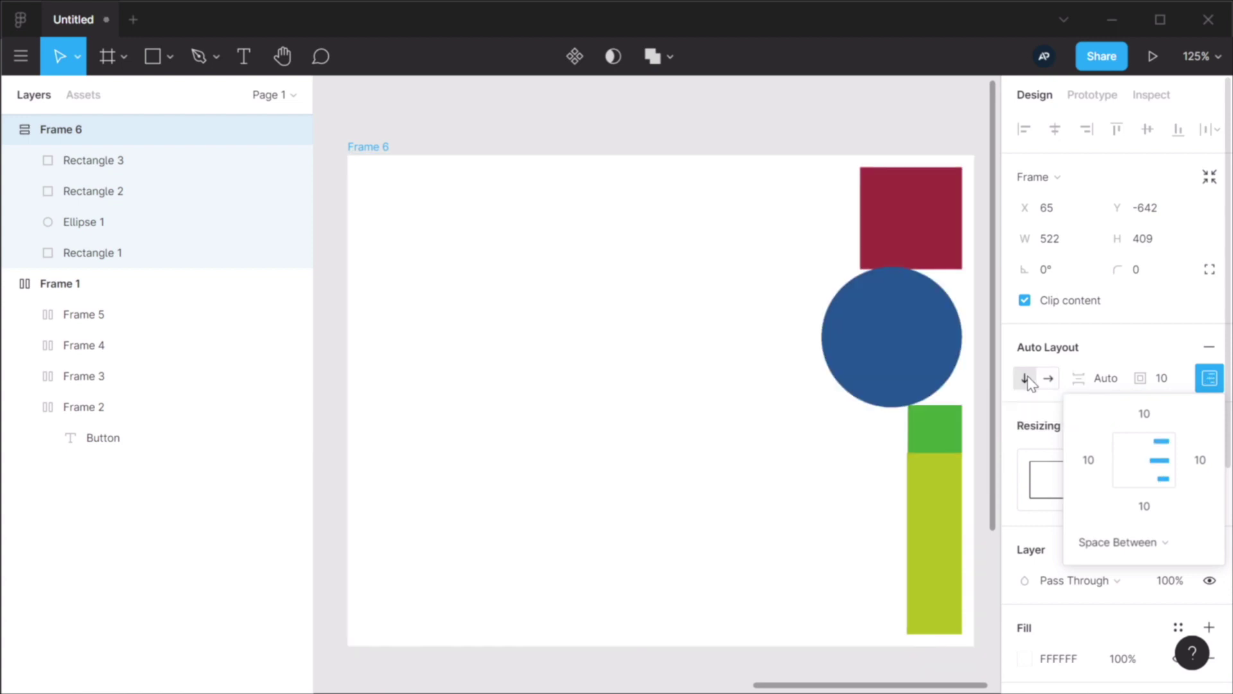
click(1128, 462)
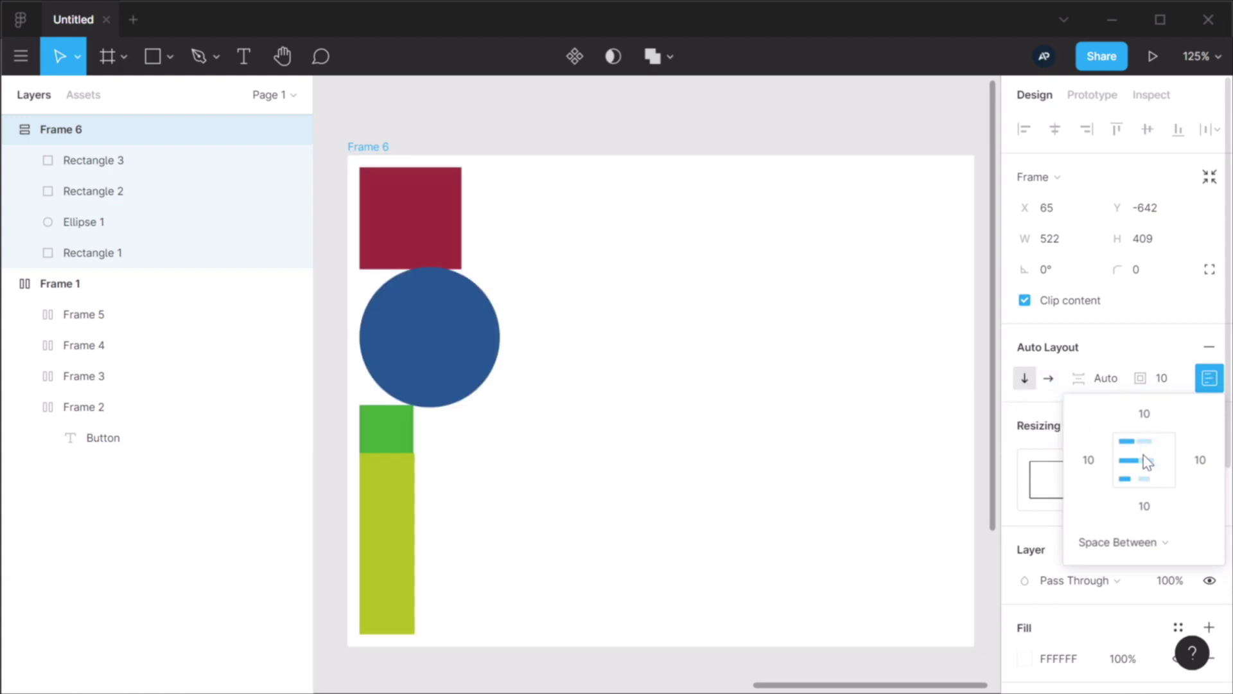
click(1150, 460)
click(1167, 462)
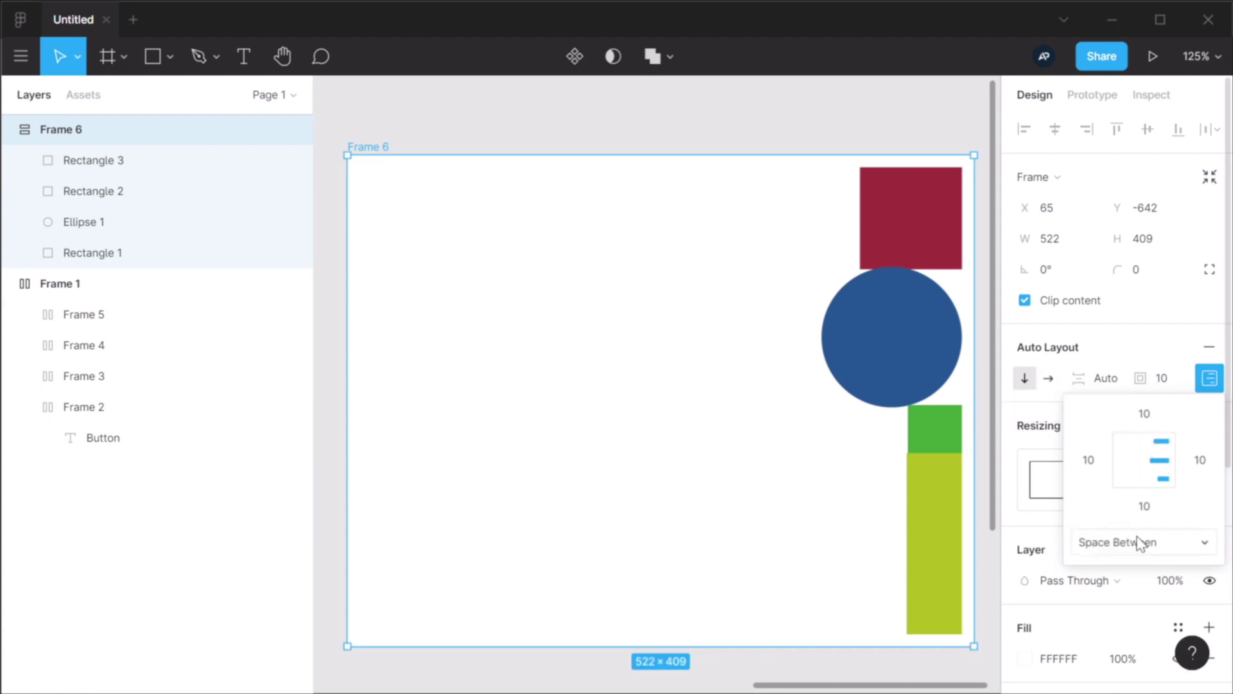
scroll(796, 495, down, 5)
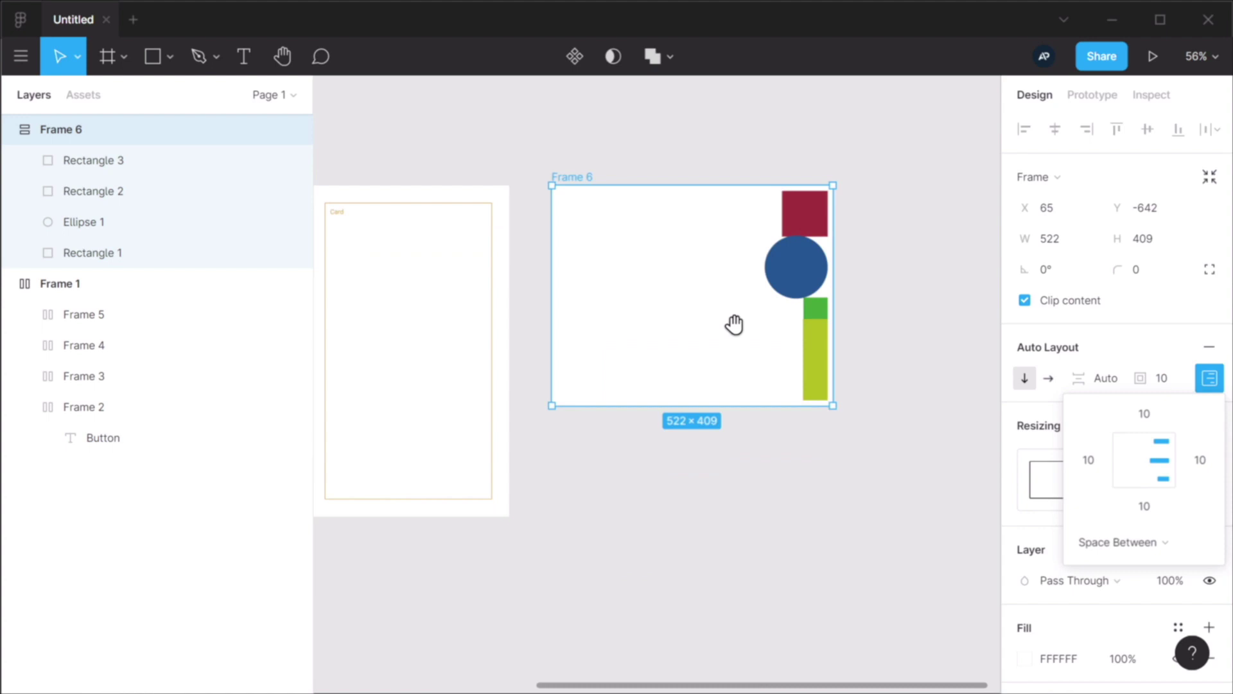
- Stretch Frame 6 to 522×699, switch to horizontal layout, and align shapes to the top
drag(736, 379, 762, 534)
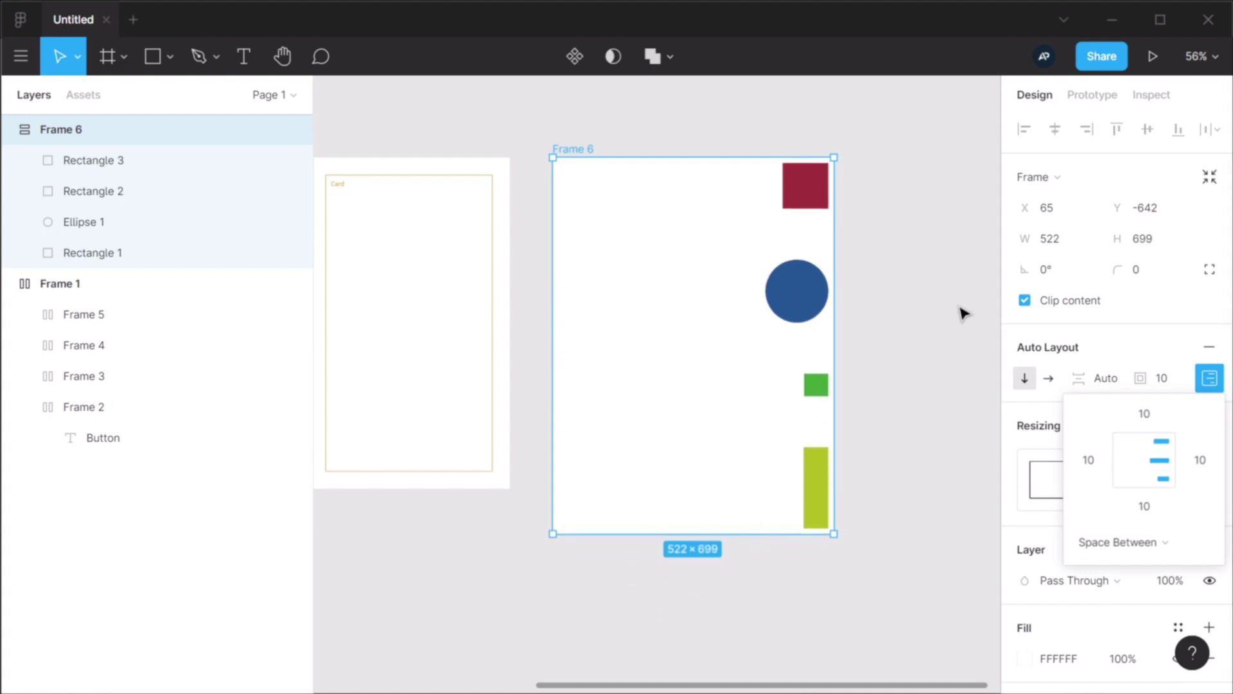
click(1049, 378)
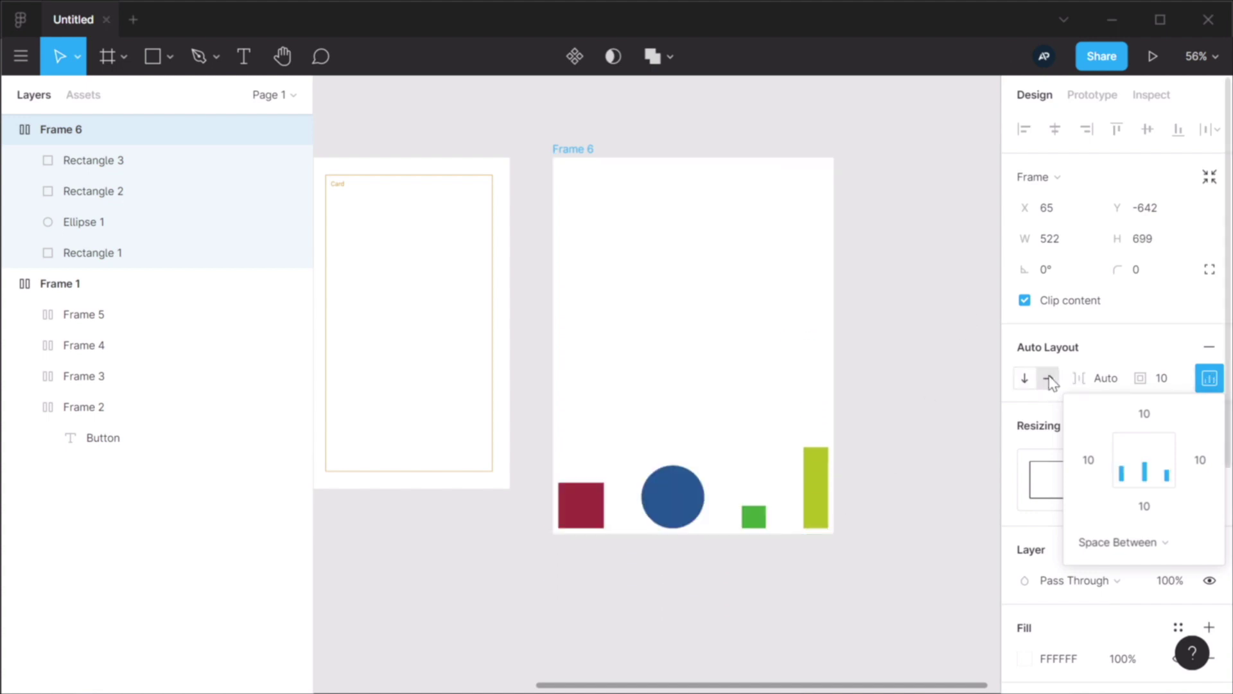
click(1134, 443)
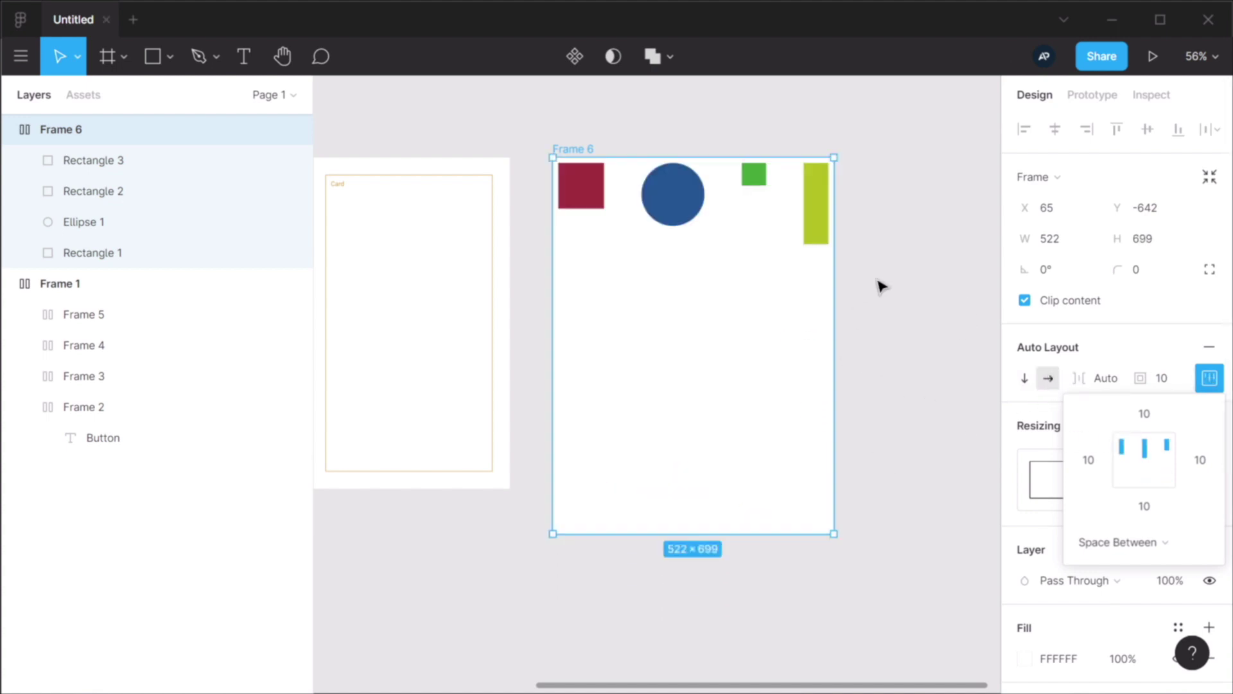
click(906, 283)
scroll(609, 164, up, 3)
scroll(613, 170, up, 4)
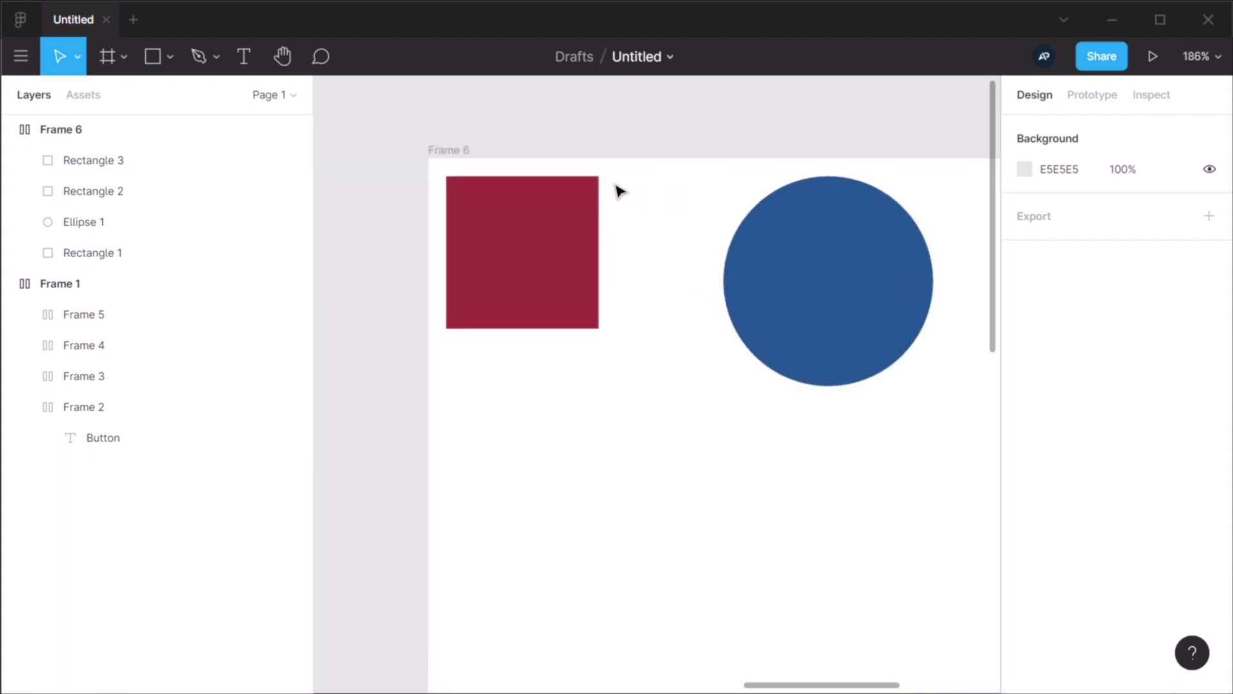
- Inspect the frame's shapes, then delete and restore the small green square
scroll(620, 190, down, 4)
scroll(922, 243, right, 2)
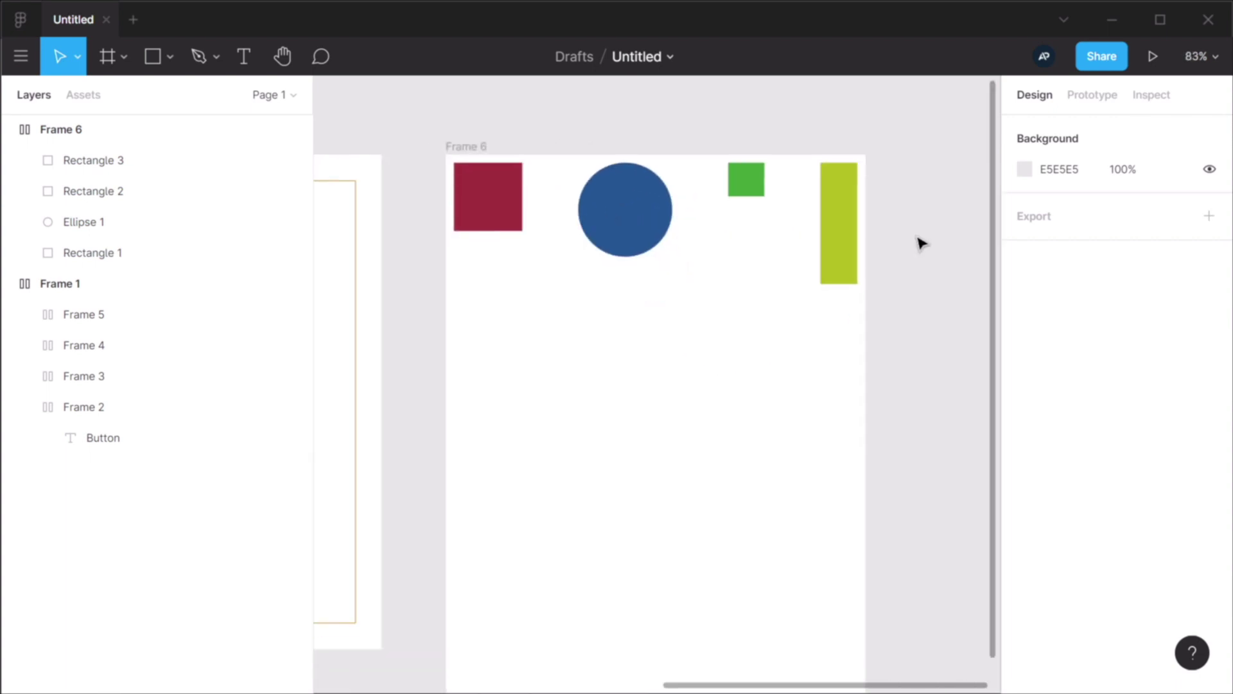
click(494, 202)
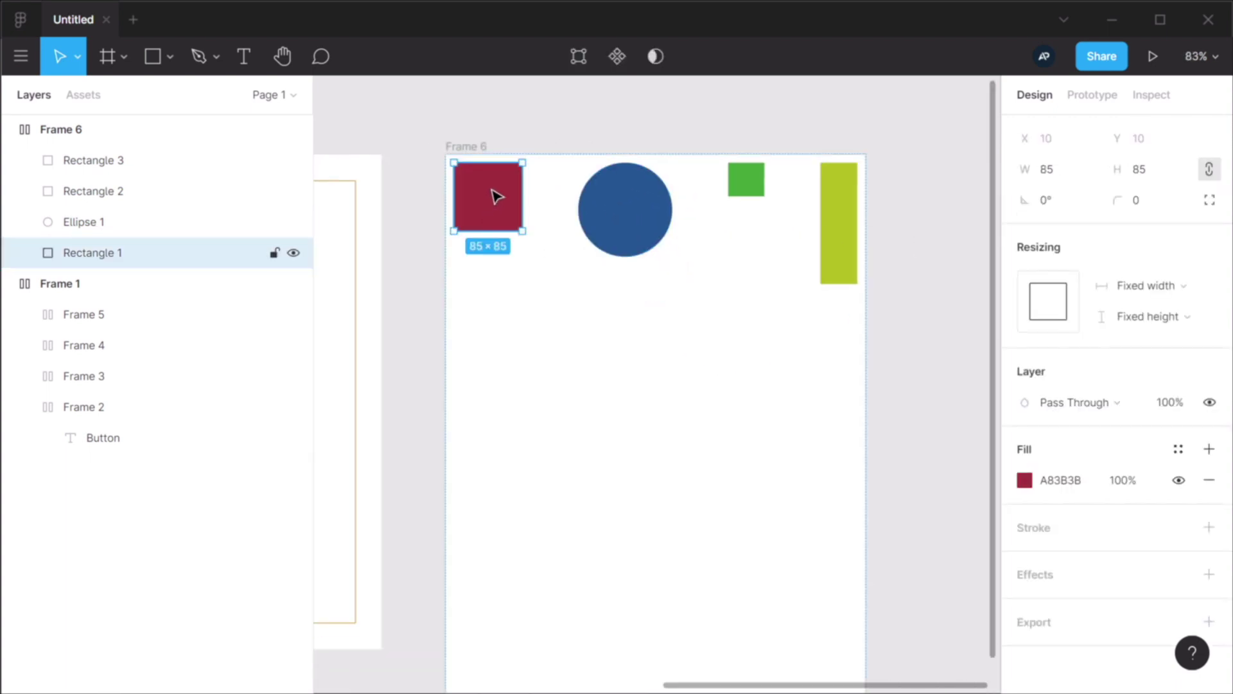
click(636, 200)
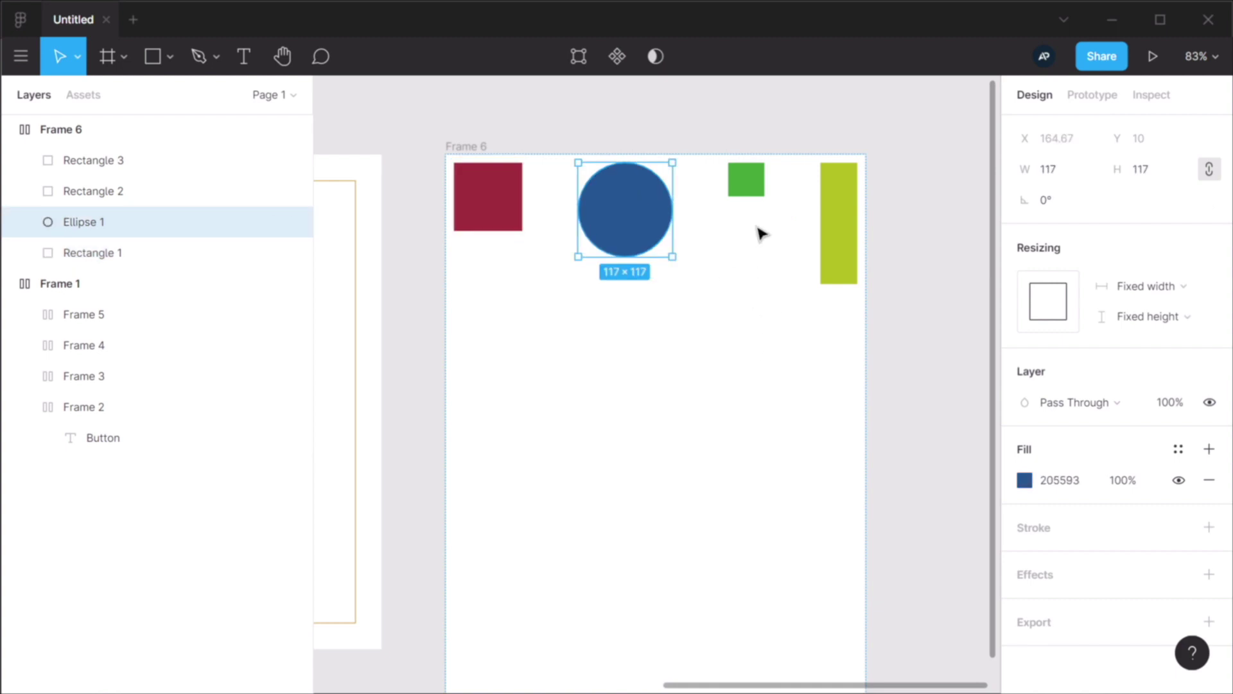
click(834, 199)
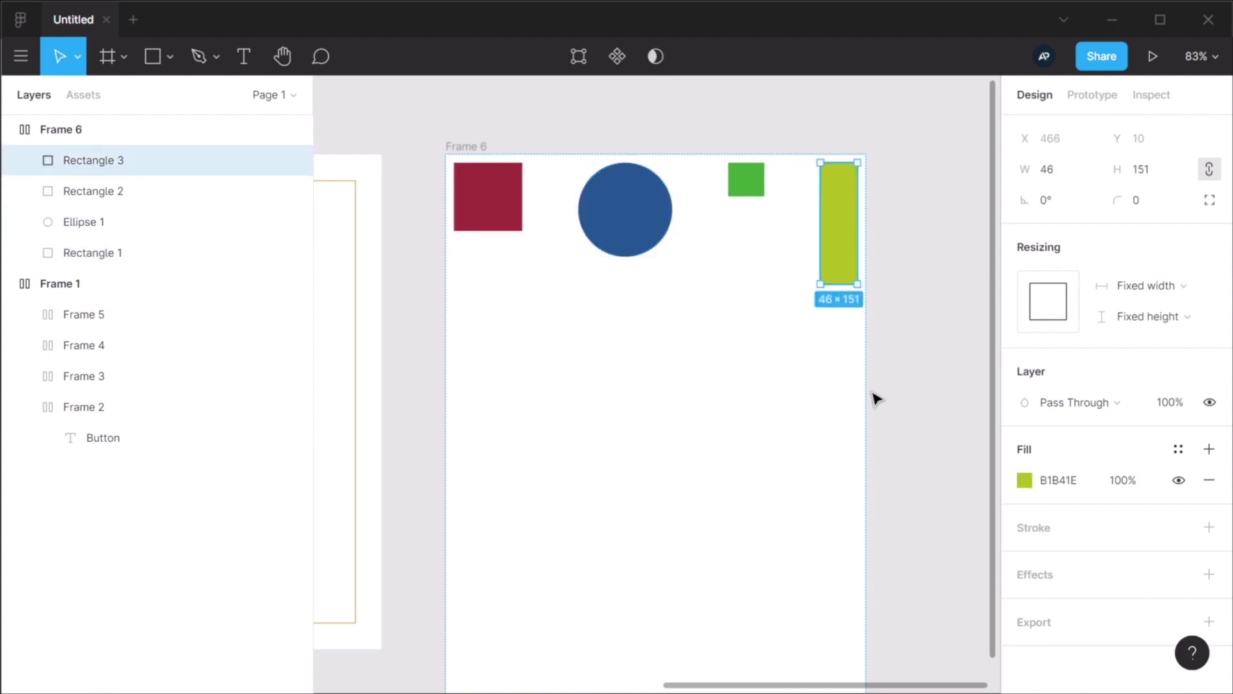
click(745, 182)
key(Delete)
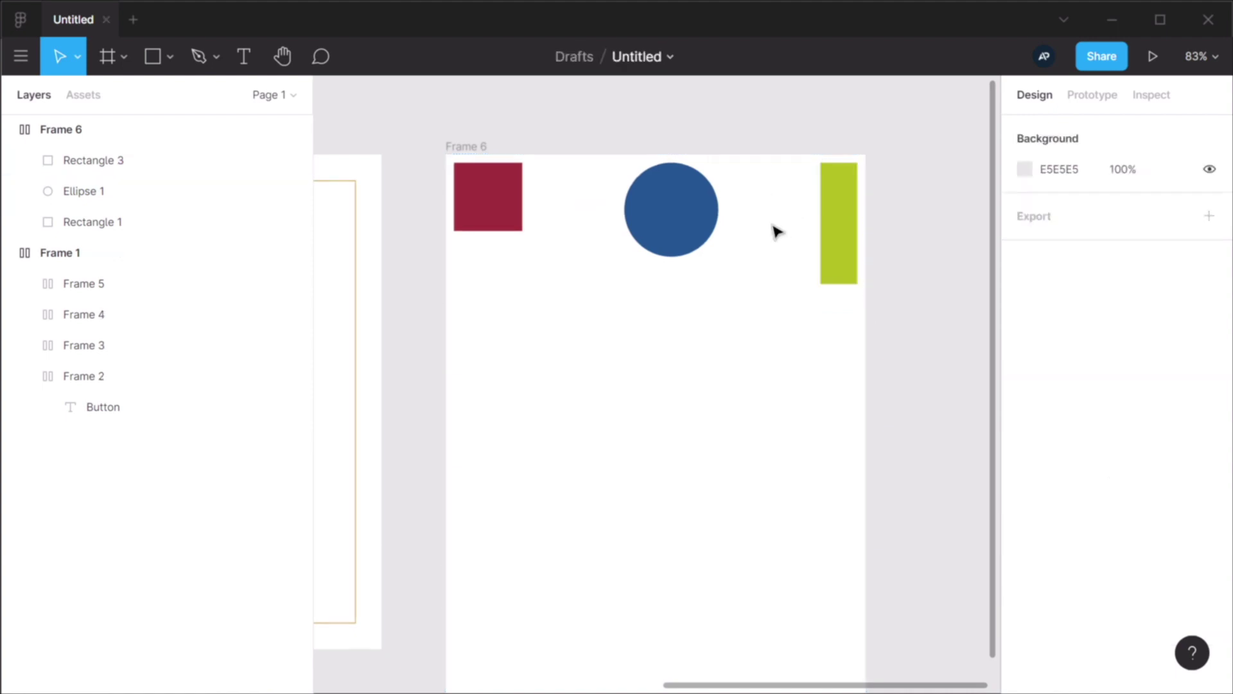
key(ctrl+z)
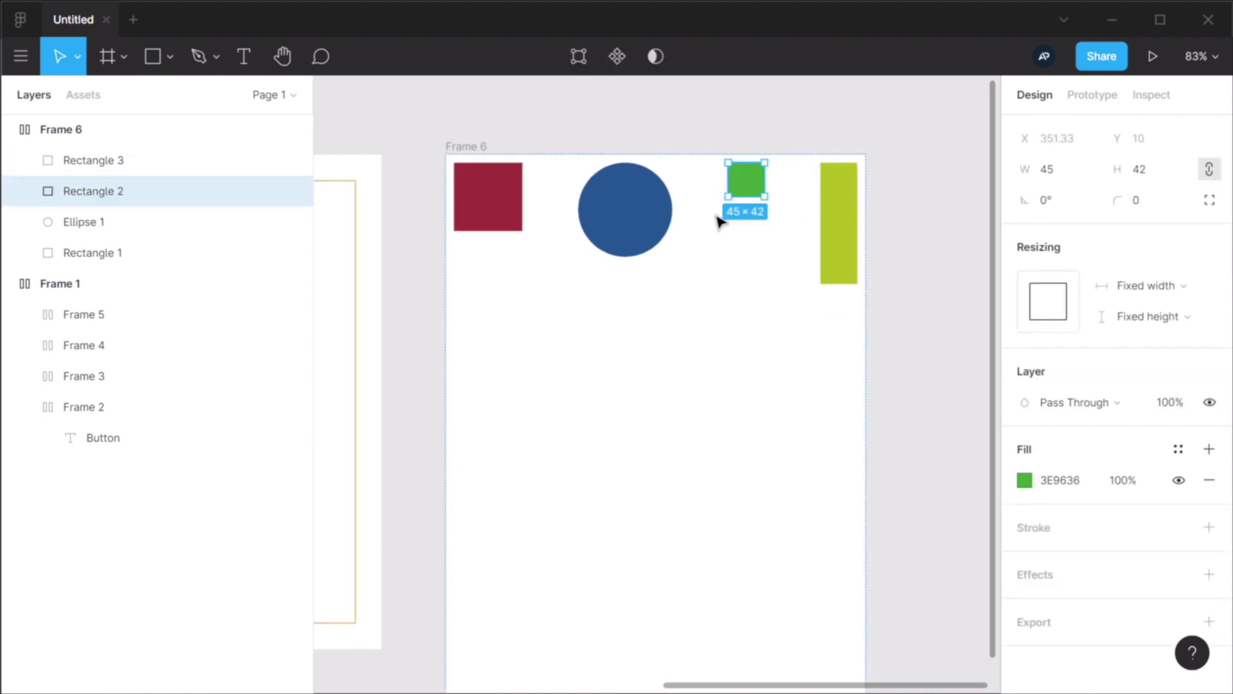
- Duplicate the small green square so three green squares sit between circle and lime bar
scroll(652, 206, up, 3)
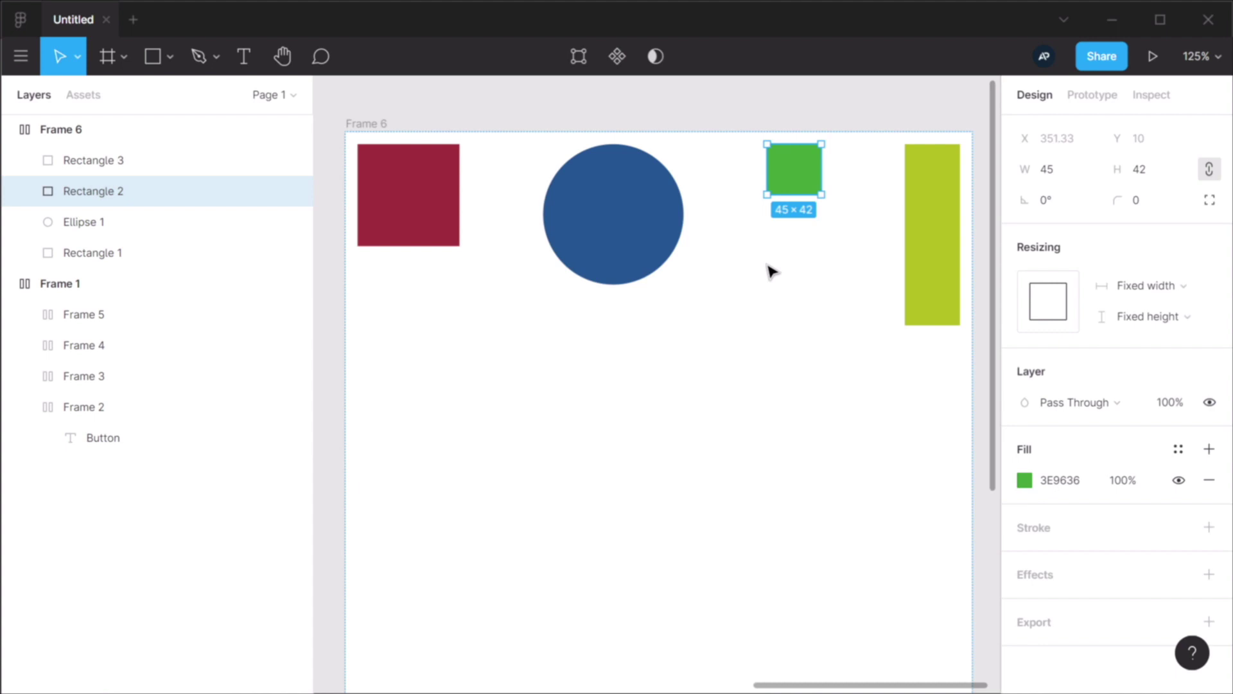
click(791, 265)
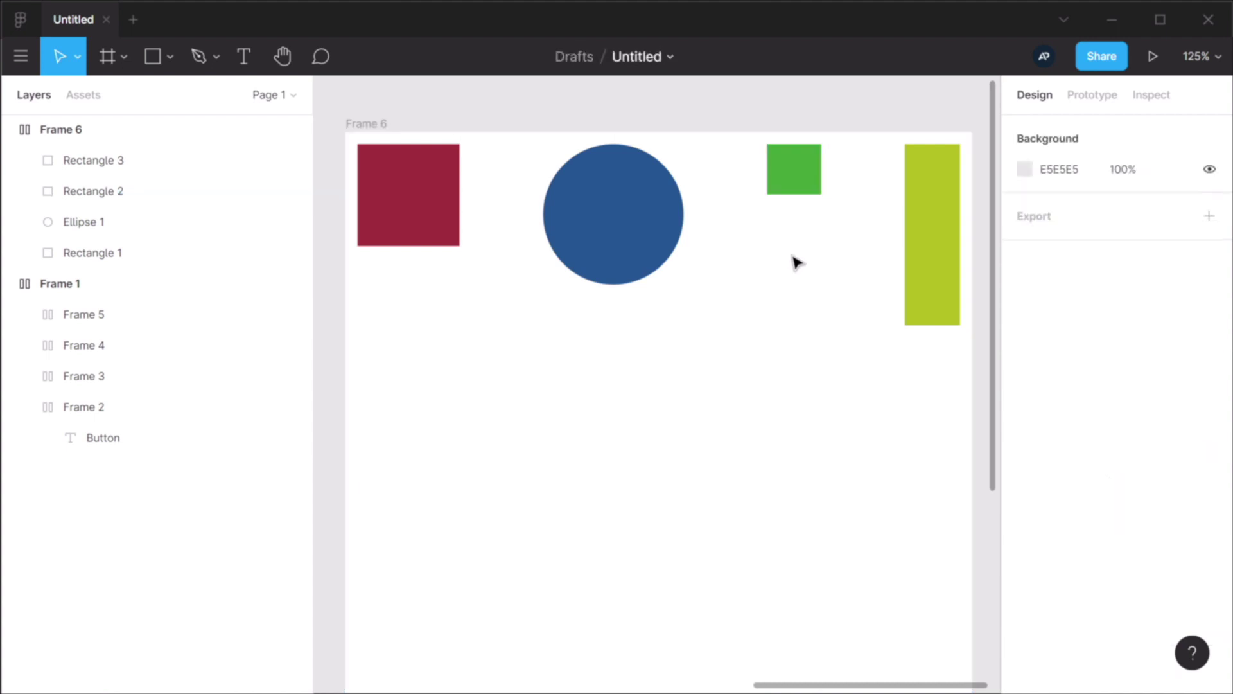
key(ctrl+z)
key(Delete)
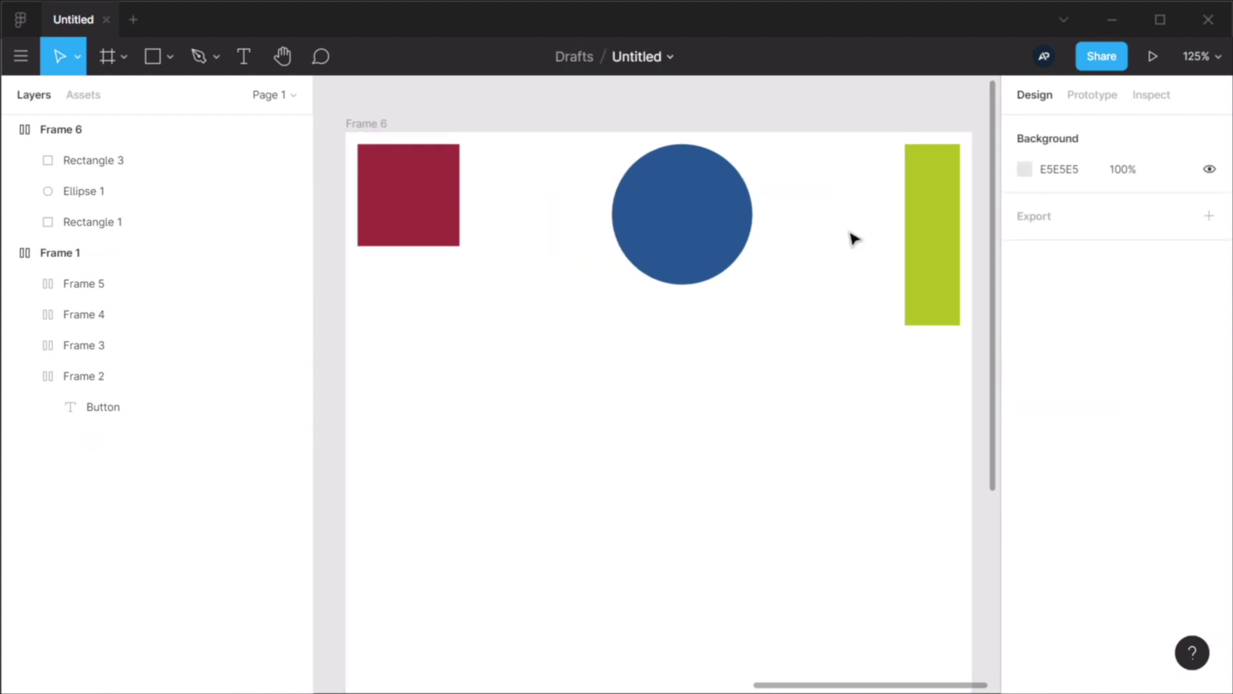
key(ctrl+z)
key(ctrl+d)
key(ctrl+d)
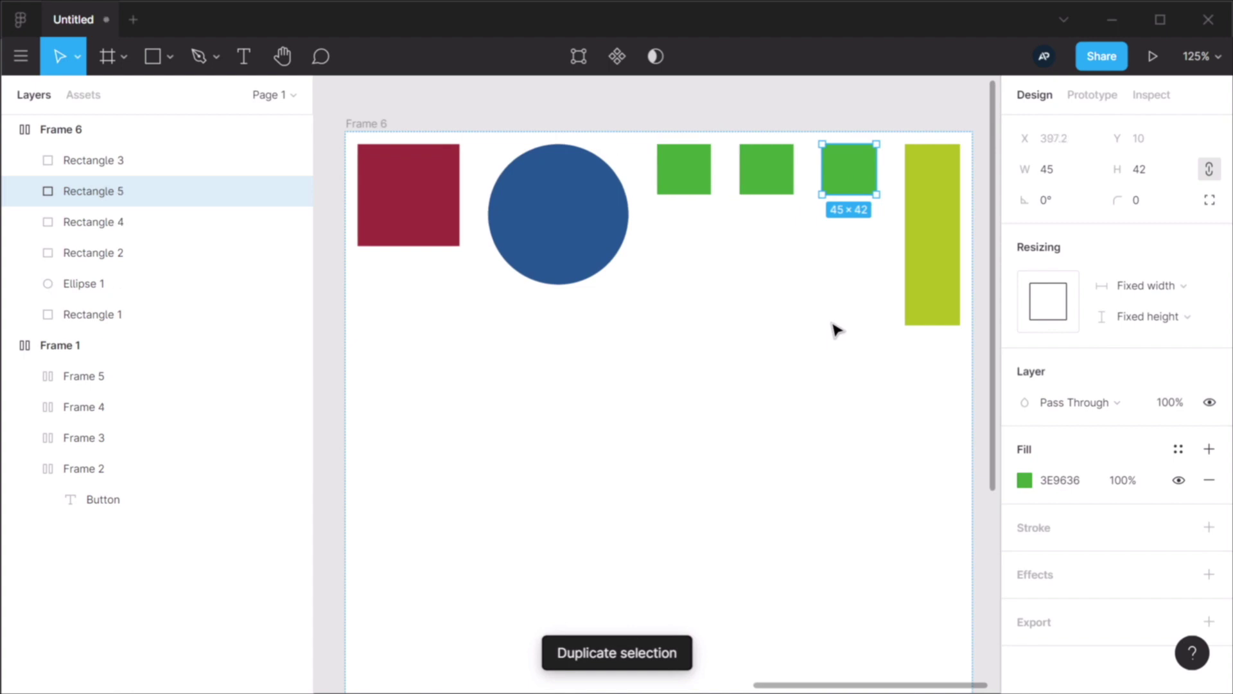
click(833, 360)
click(591, 218)
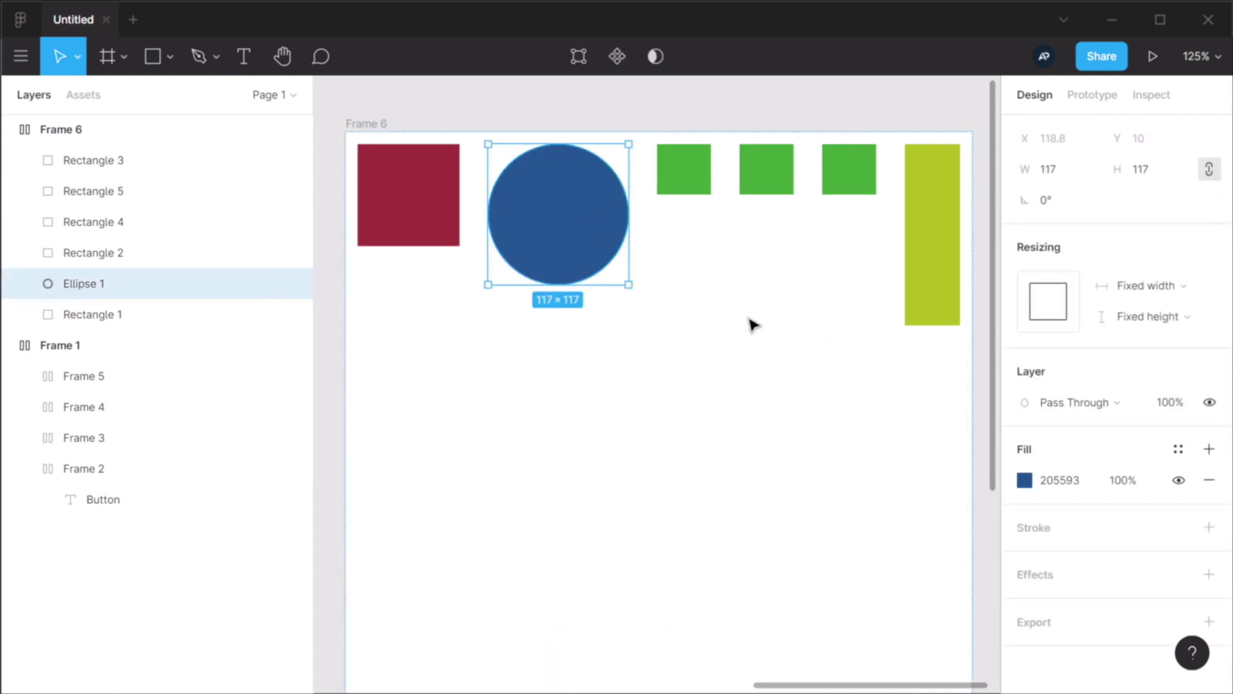
- Try Frame 6 with Packed spacing and a 27 gap between items
click(373, 125)
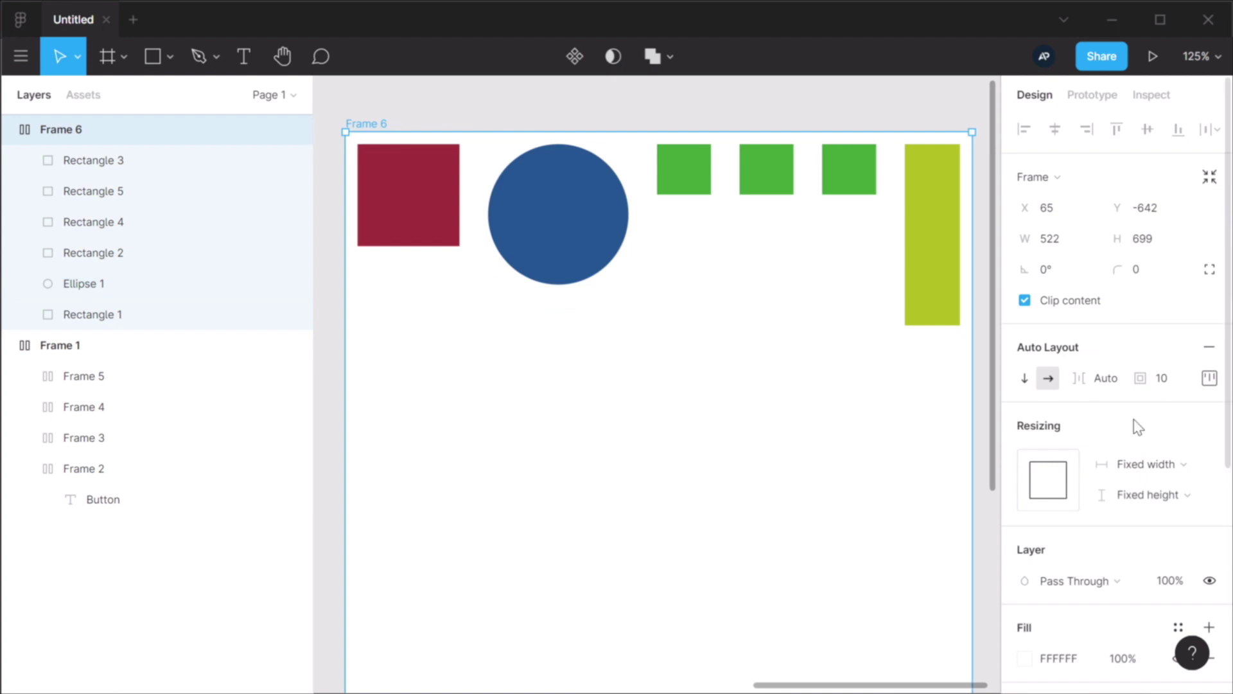
click(1210, 379)
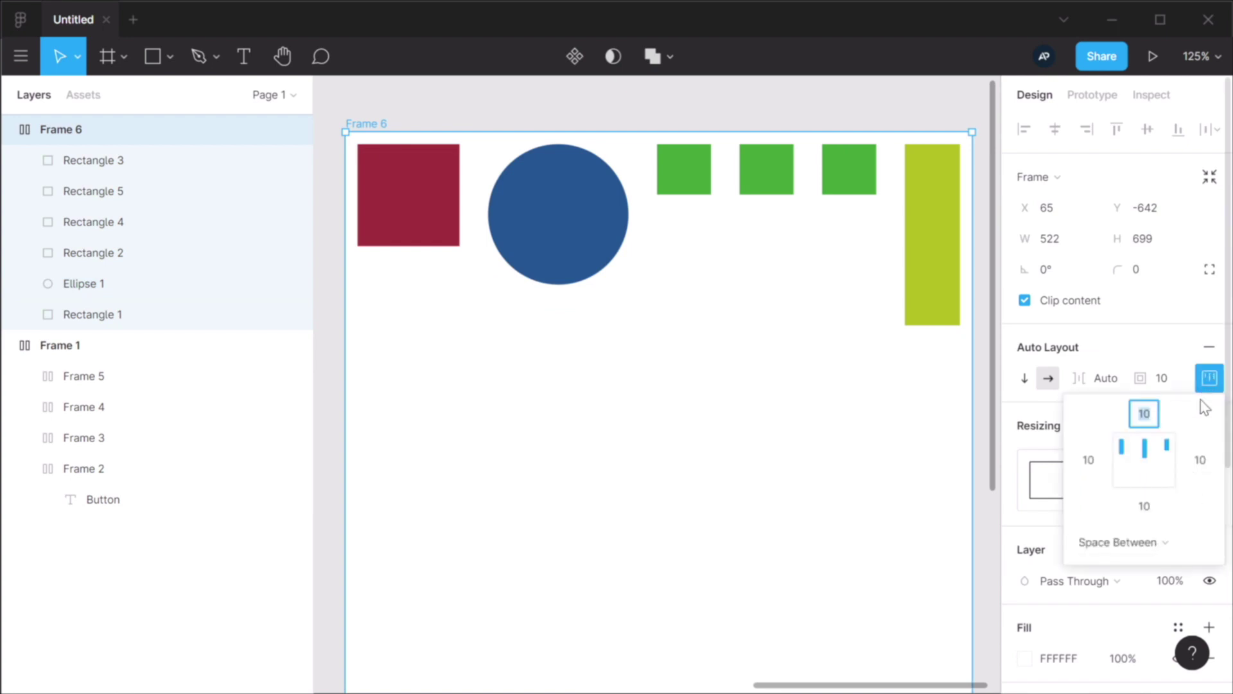
click(1137, 543)
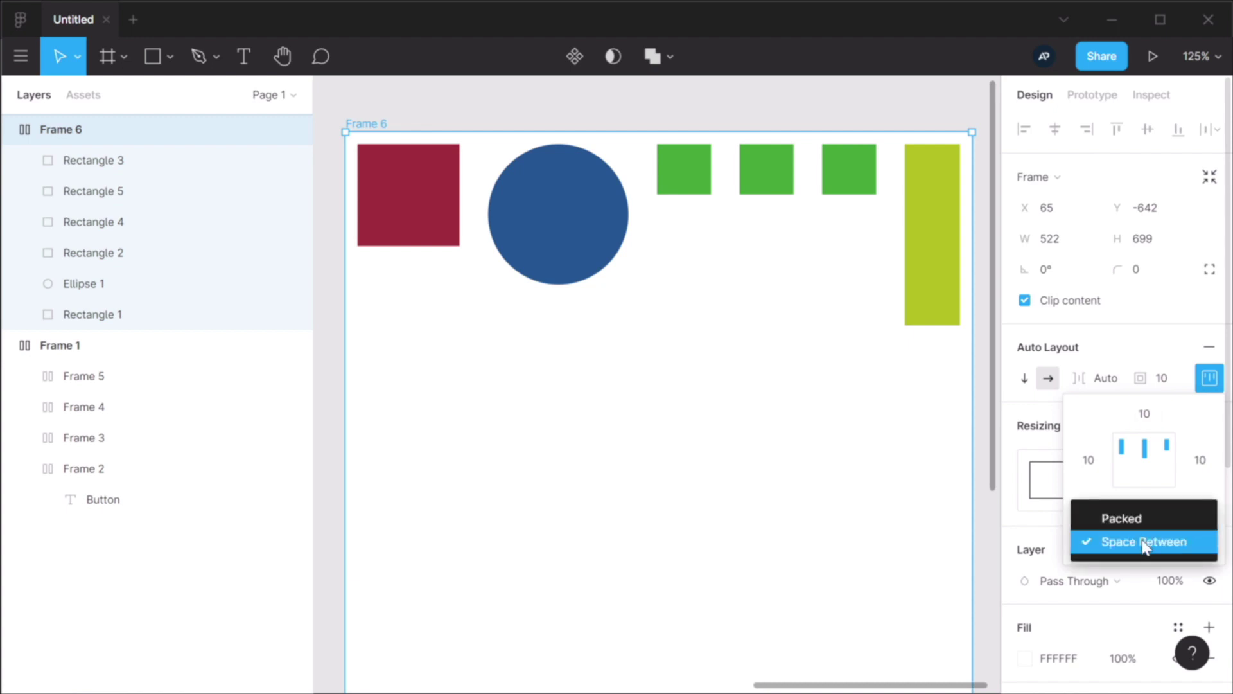
click(1141, 519)
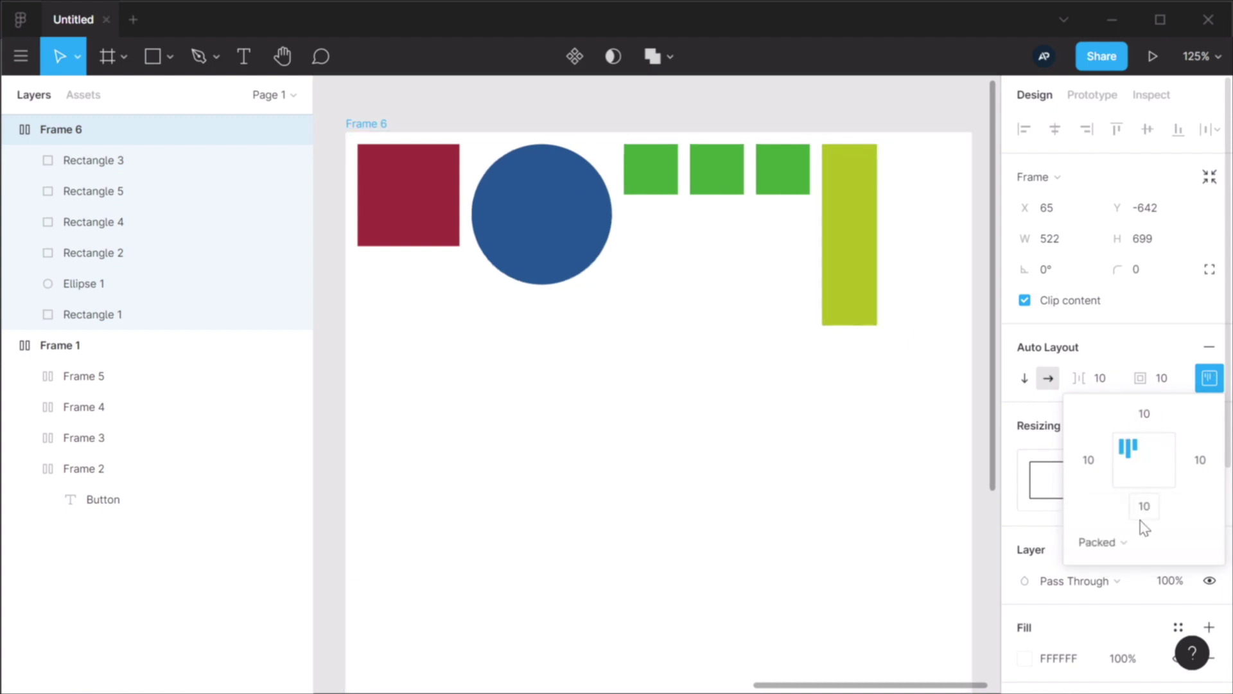
click(1101, 379)
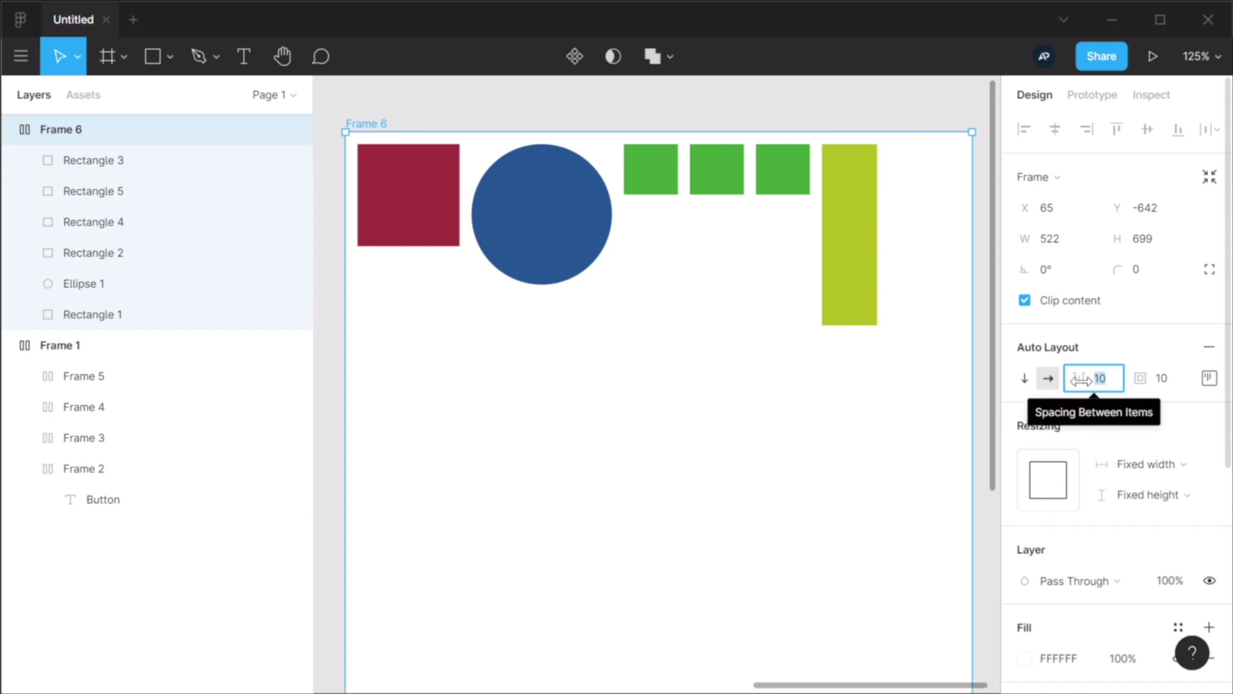
drag(1082, 381, 1117, 391)
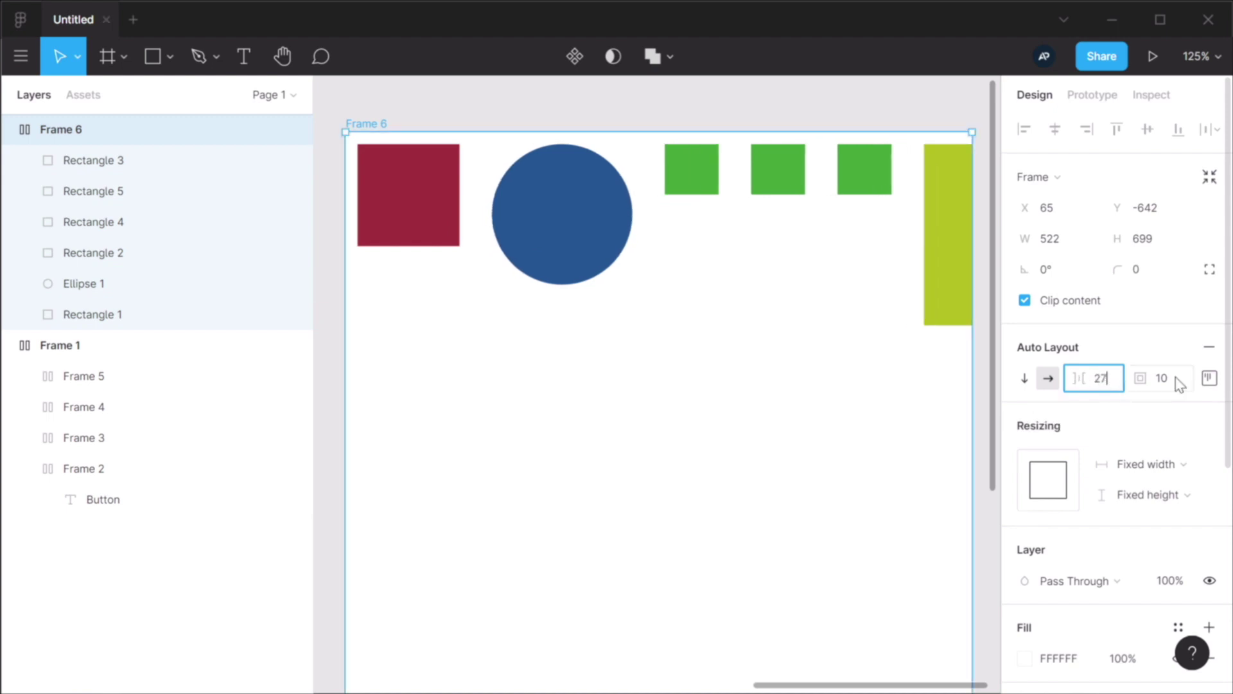
- Return spacing to Space Between and widen Frame 6 to 949 wide
click(1209, 378)
click(1123, 551)
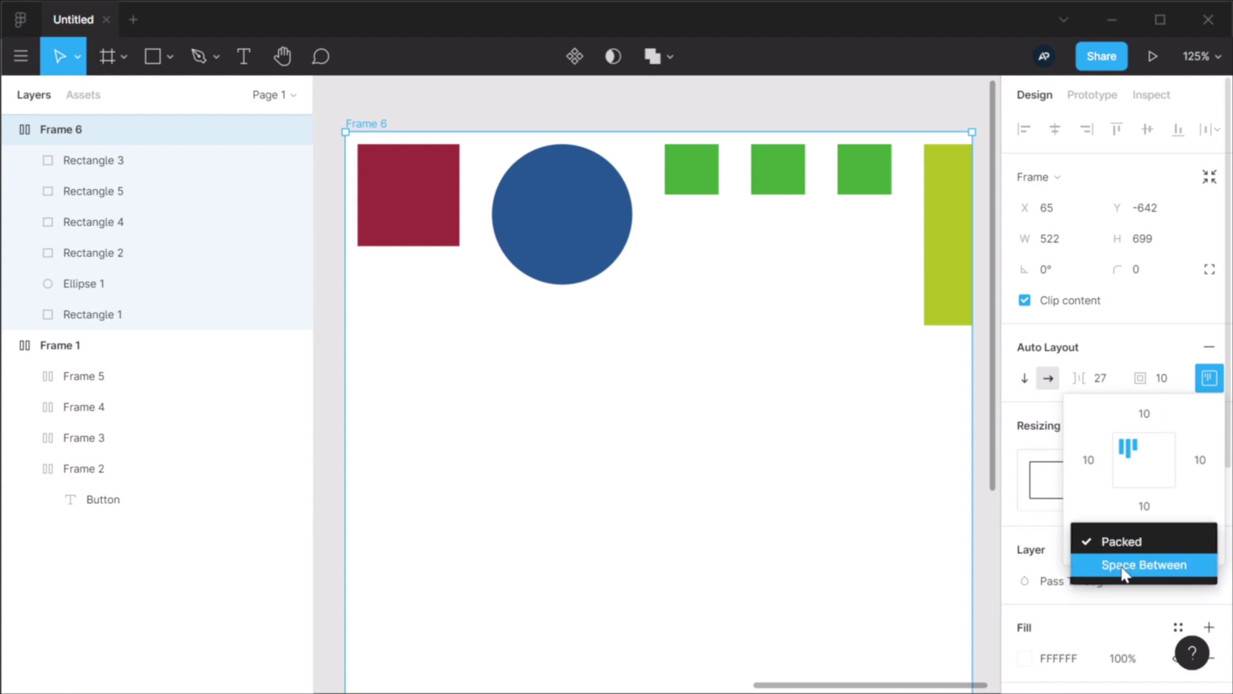
click(1123, 565)
scroll(781, 352, down, 2)
scroll(782, 352, down, 3)
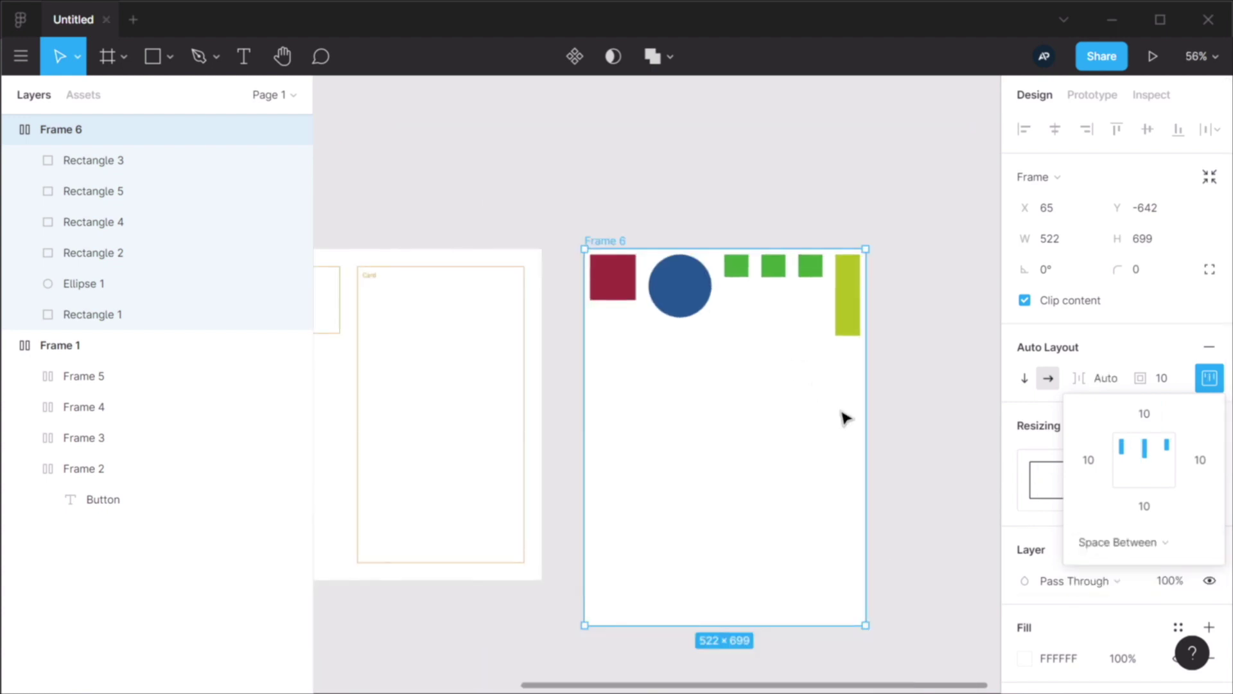
drag(845, 418, 955, 271)
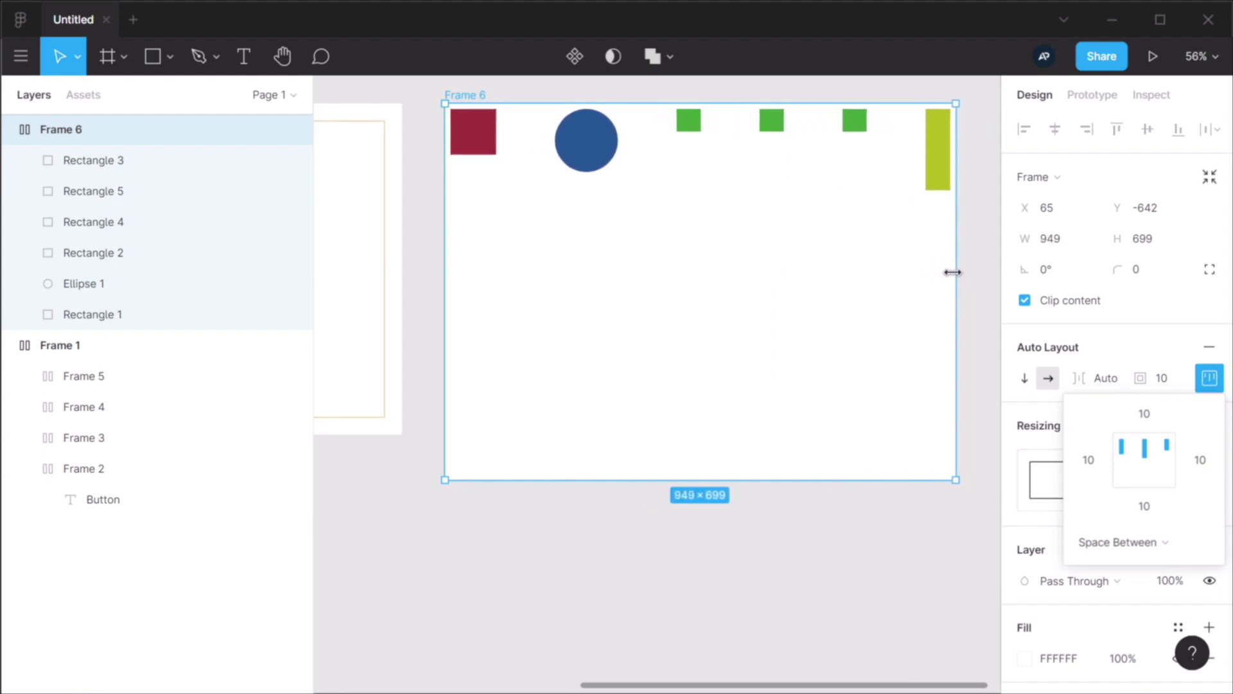
click(973, 289)
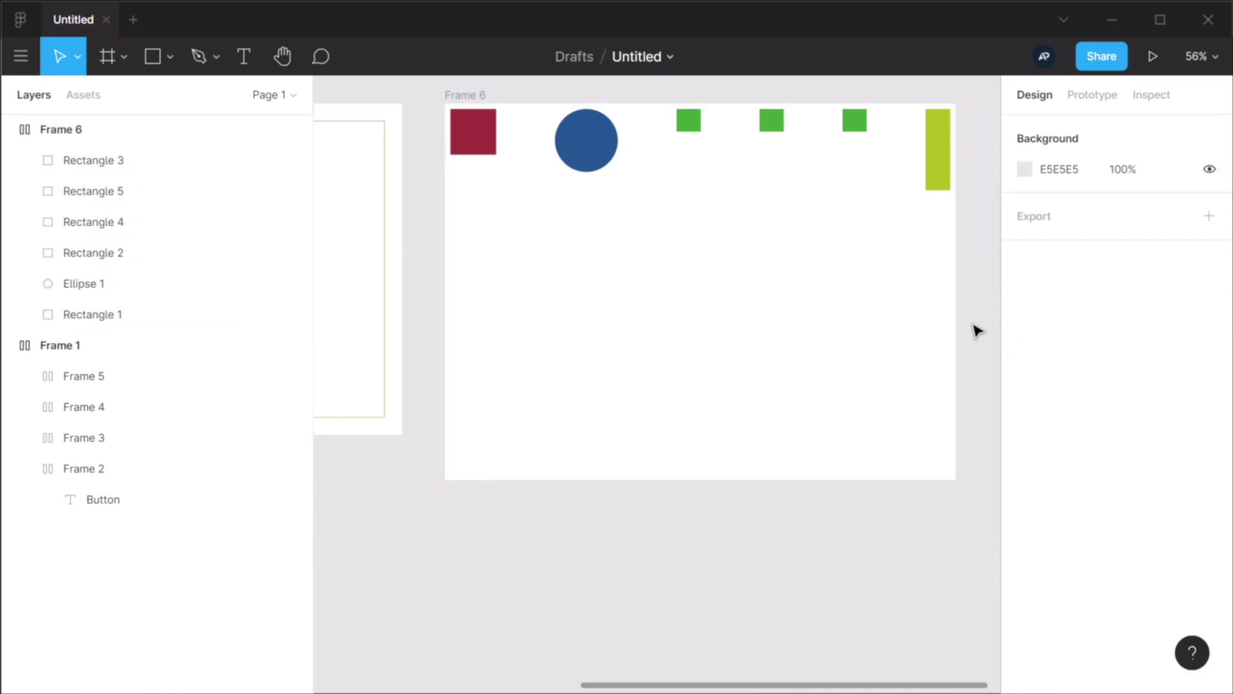